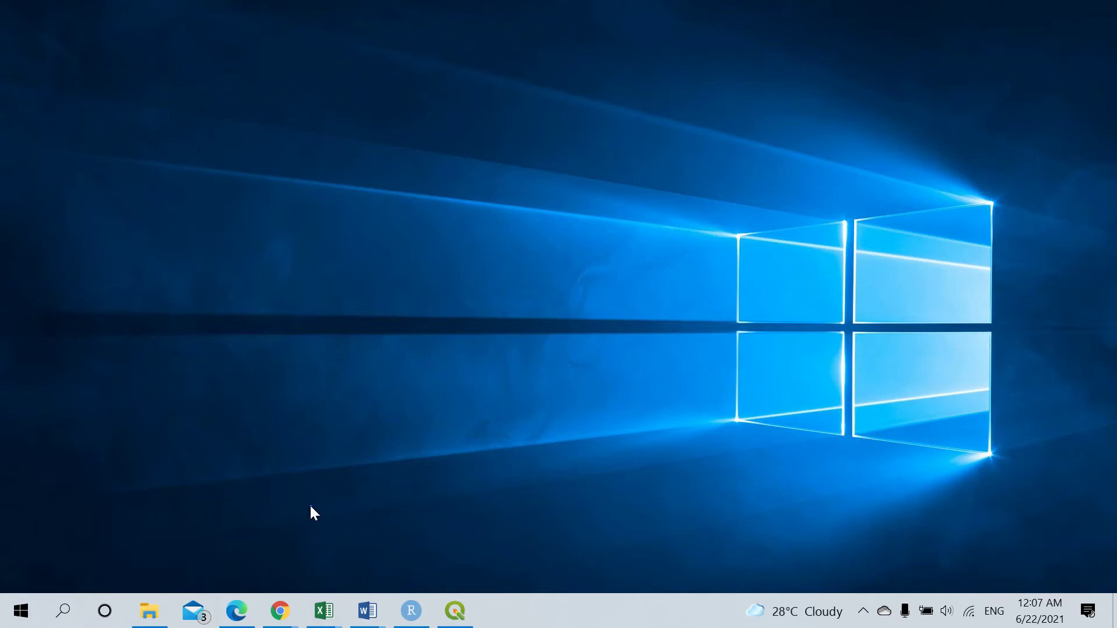
# Switch to the Edge browser and search Google for "imd pune rainfall data".
pyautogui.click(243, 608)
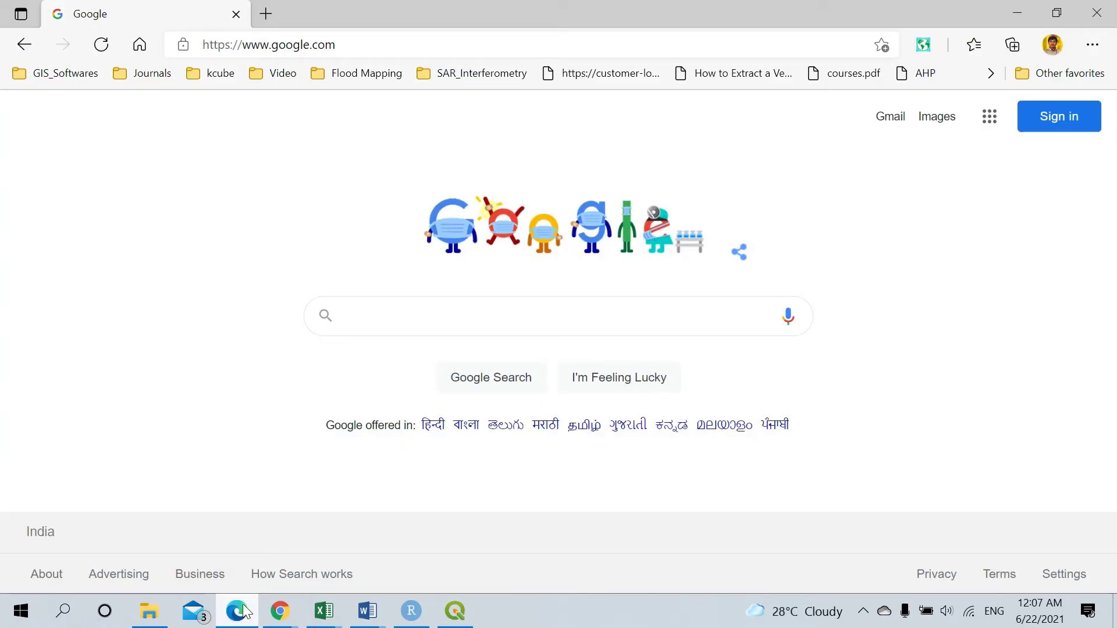
pyautogui.write('IMD')
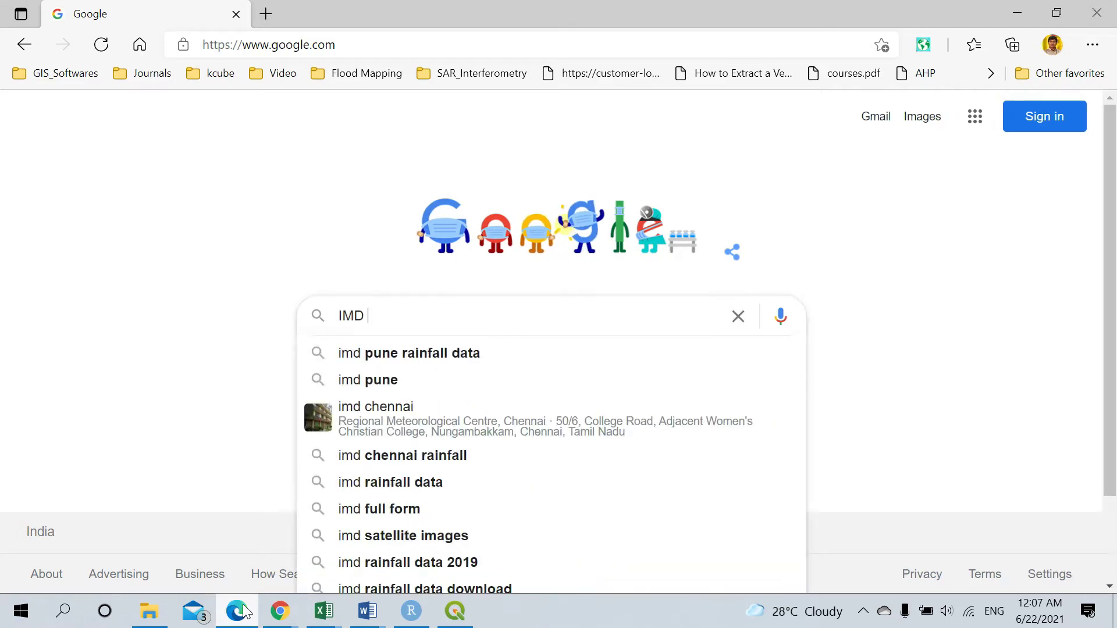
pyautogui.press('Down')
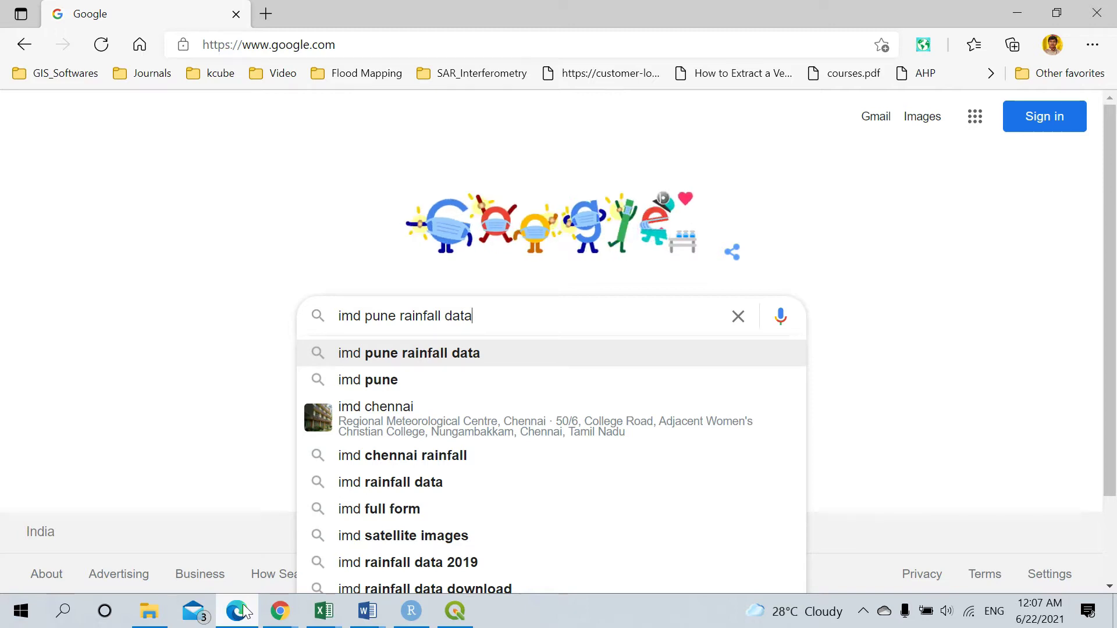
pyautogui.press('Return')
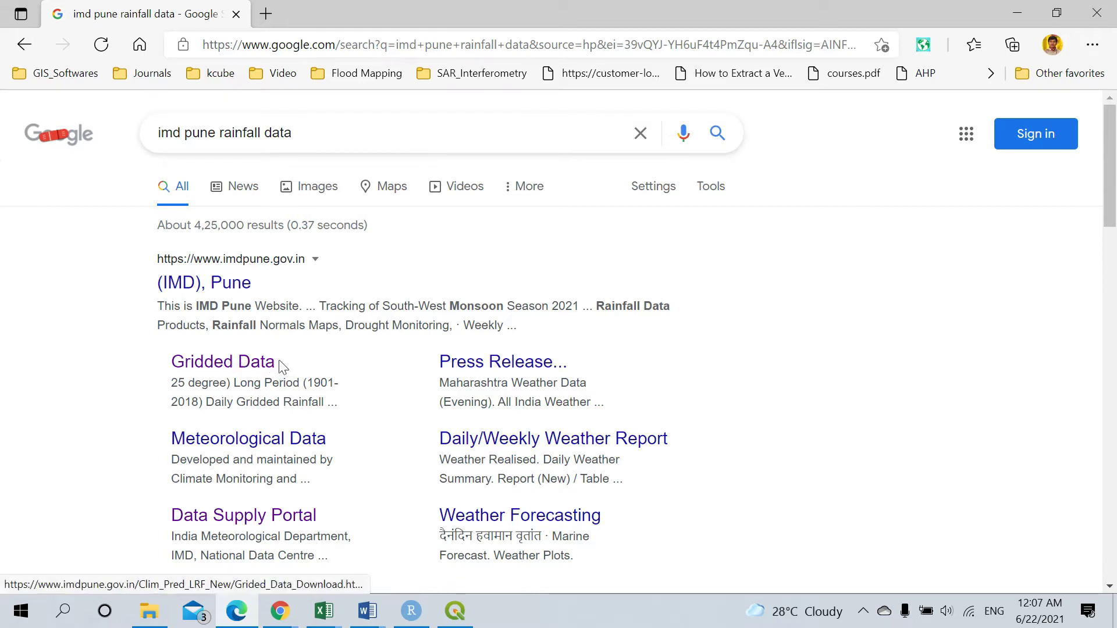
# Open the Meteorological Data and Daily/Weekly Weather Report results in separate tabs, glance at them, and return to the search results.
pyautogui.scroll(-1, 274, 401)
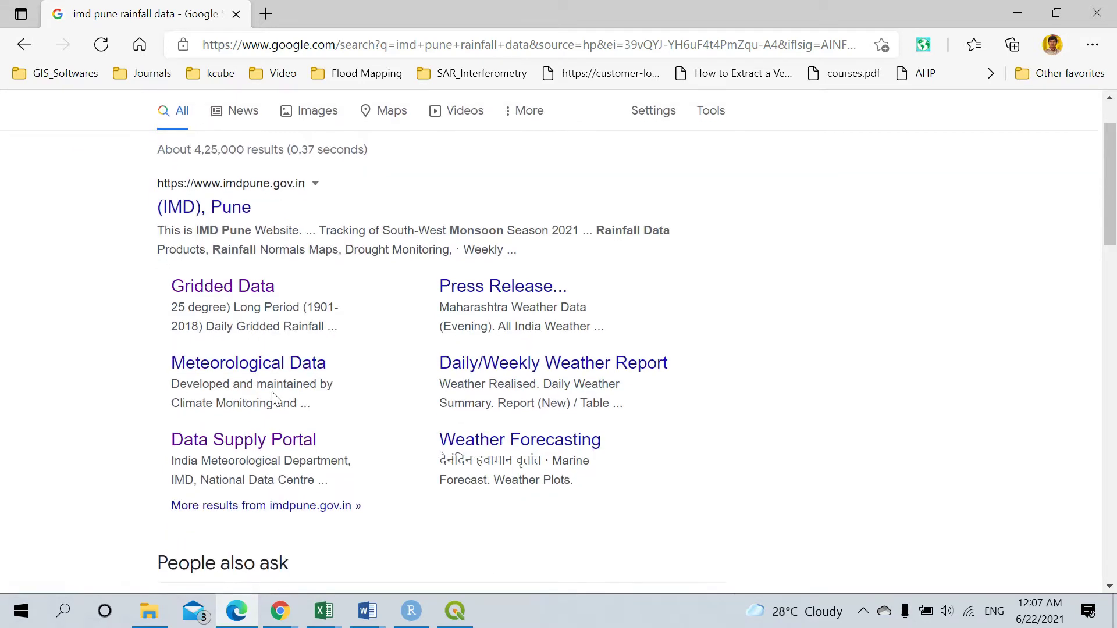
pyautogui.middleClick(317, 368)
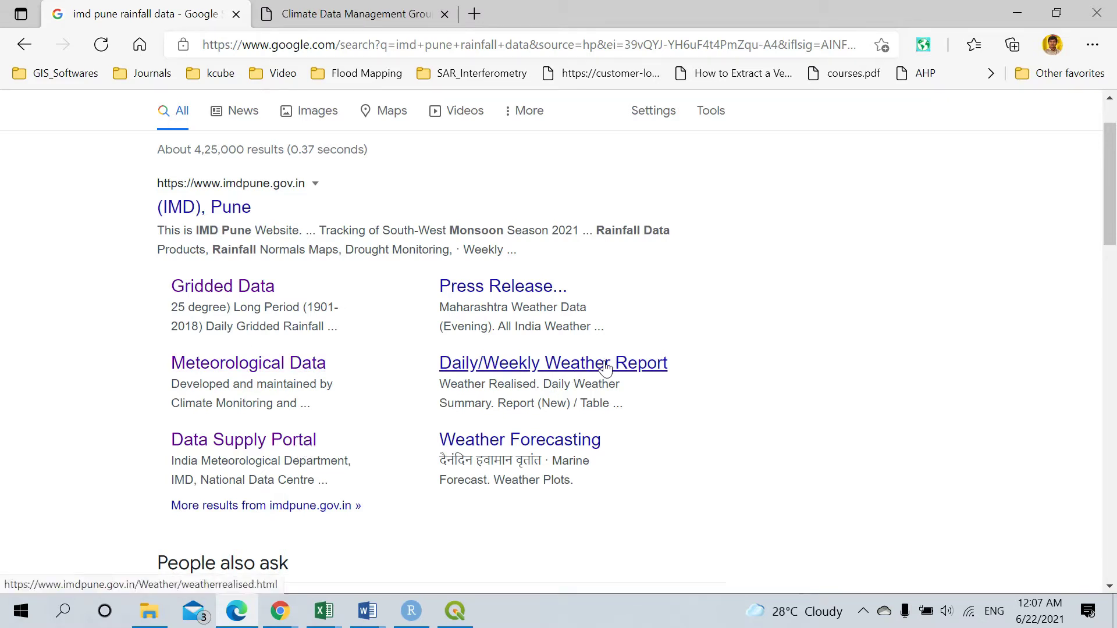
pyautogui.middleClick(572, 371)
pyautogui.hotkey('ctrl', 'Tab')
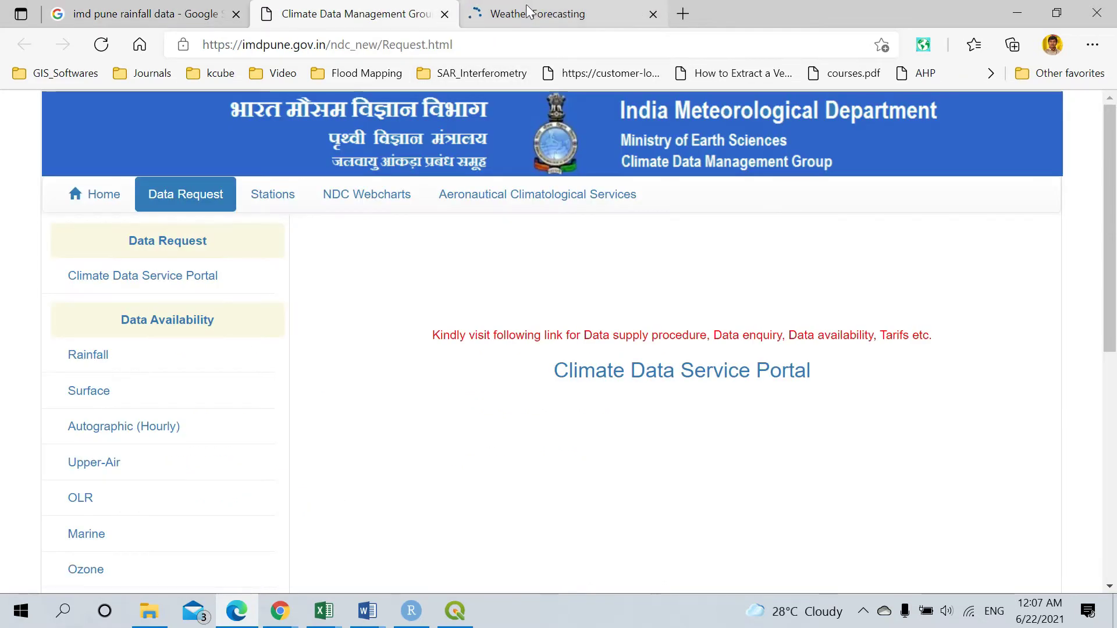
pyautogui.hotkey('ctrl', 'Tab')
pyautogui.click(149, 16)
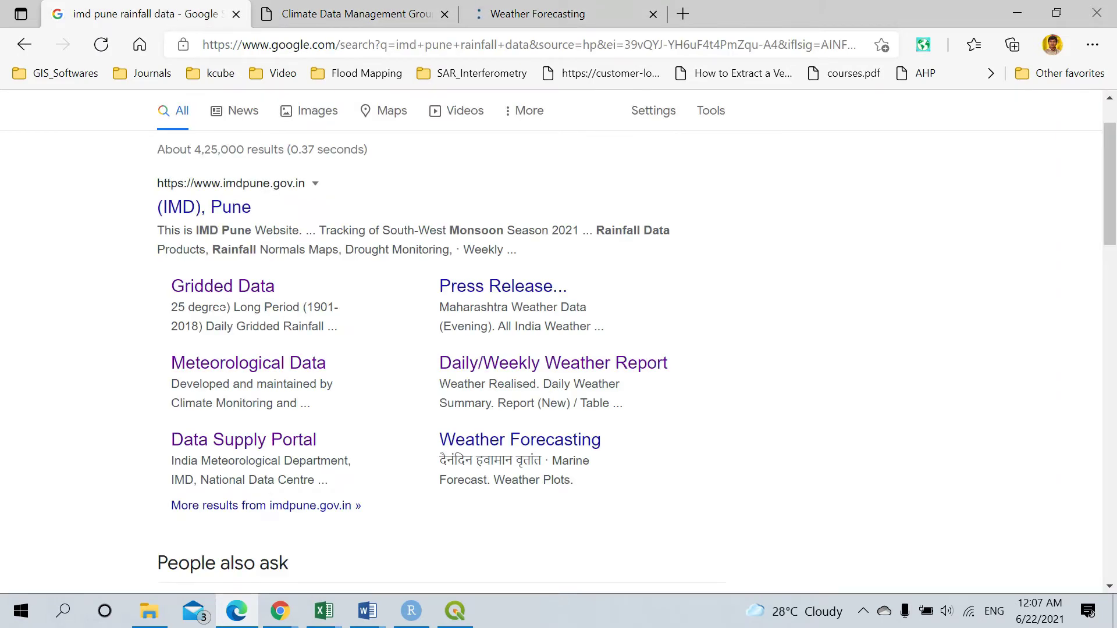
# Open the Gridded Data result, checking the data availability list on the Climate Data Management Group page while it loads.
pyautogui.click(225, 292)
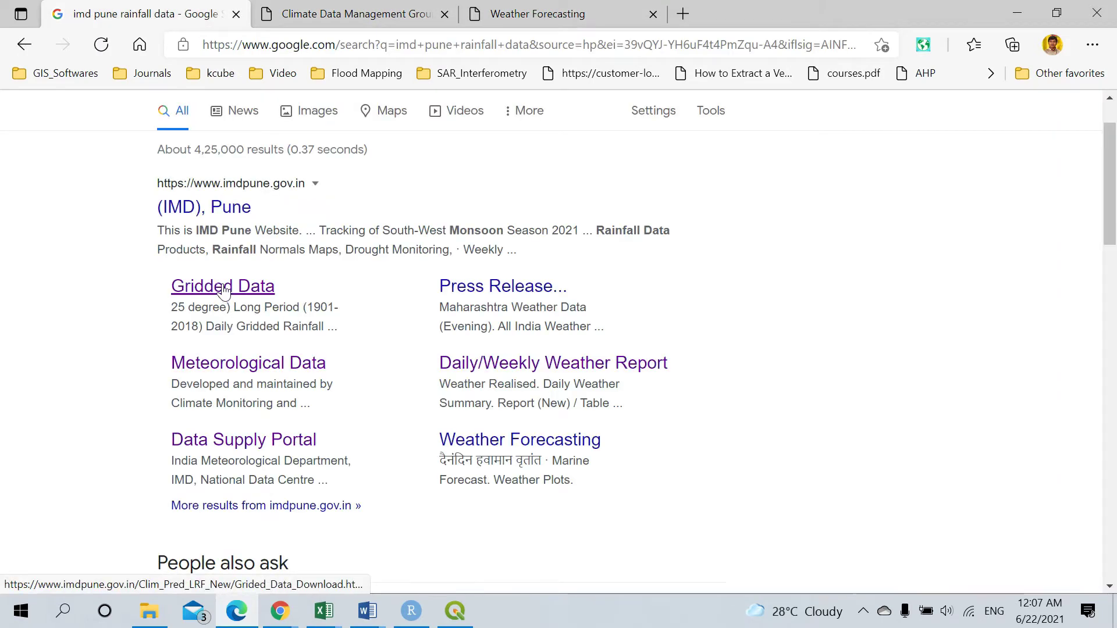
pyautogui.hotkey('ctrl', 'Tab')
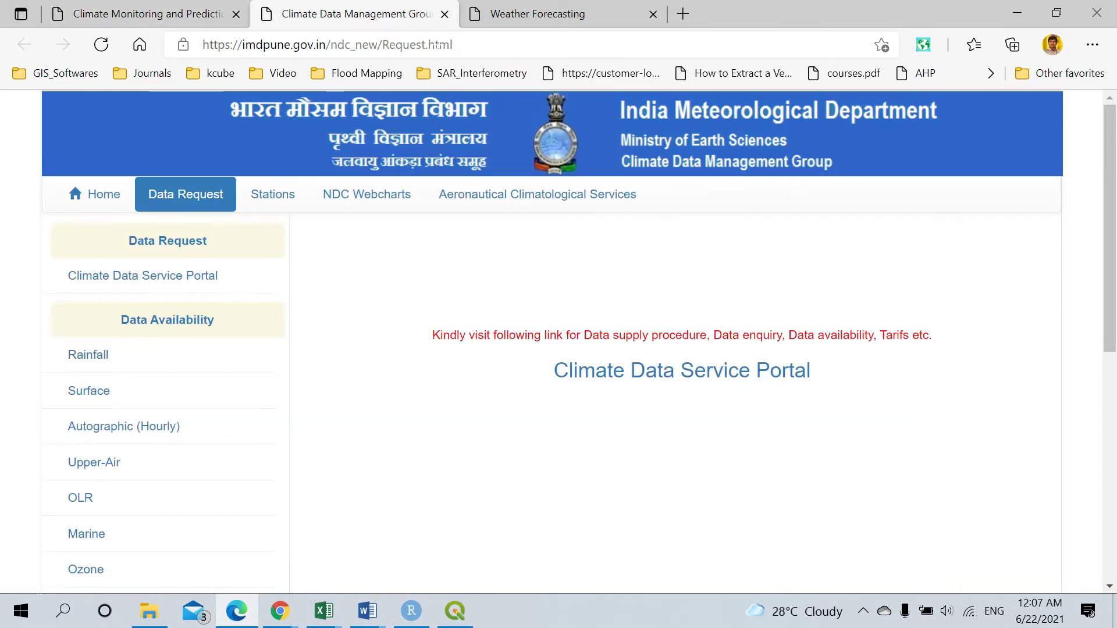
pyautogui.scroll(-6, 265, 357)
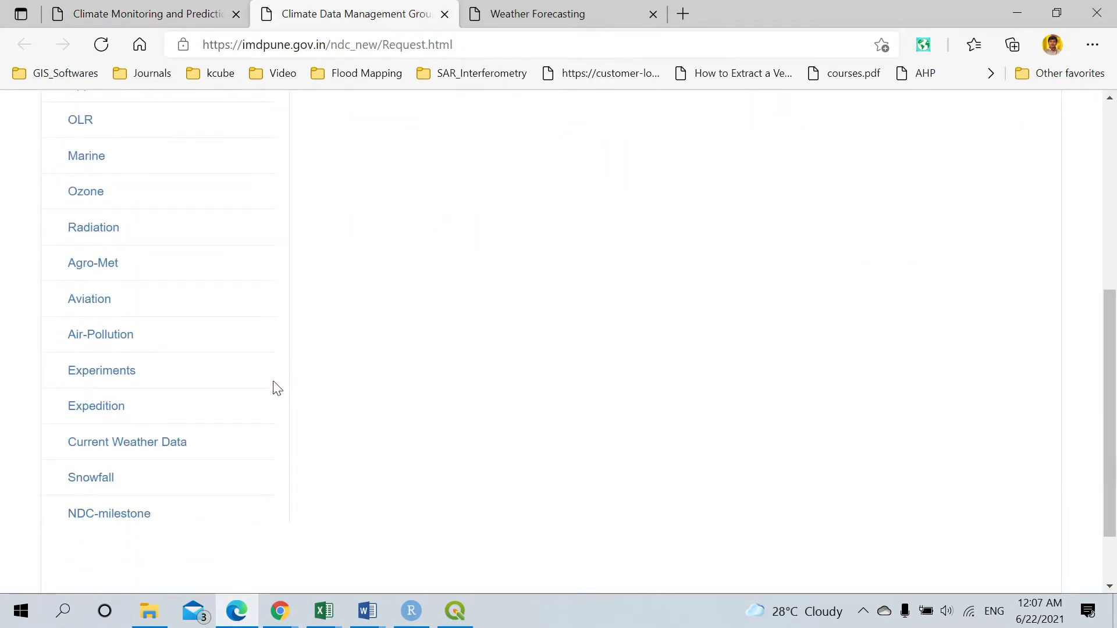
pyautogui.scroll(6, 275, 387)
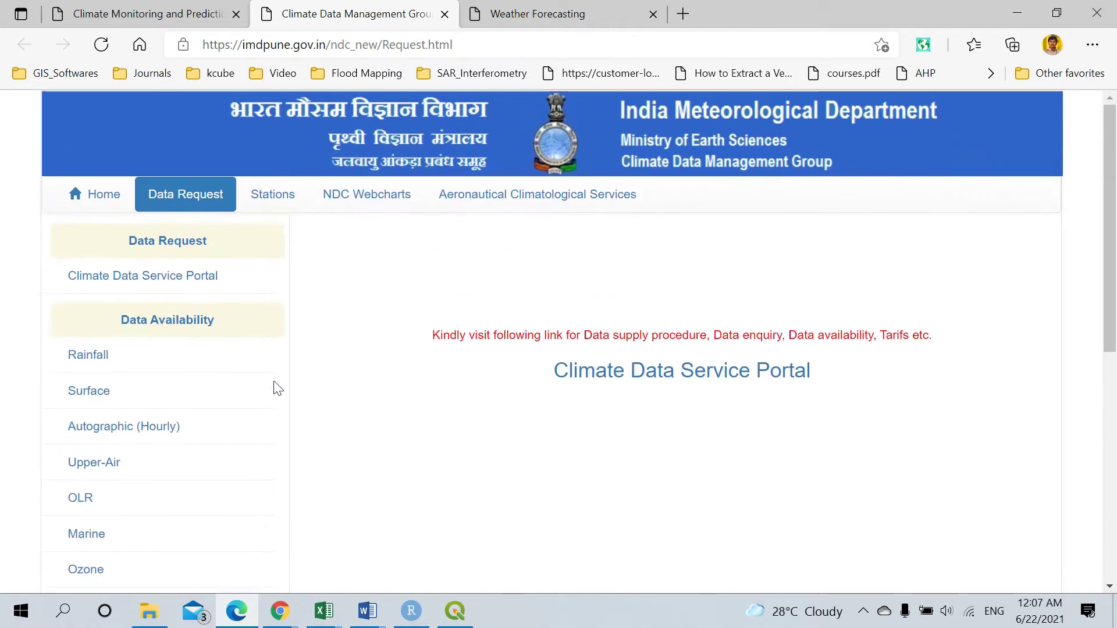
pyautogui.click(181, 17)
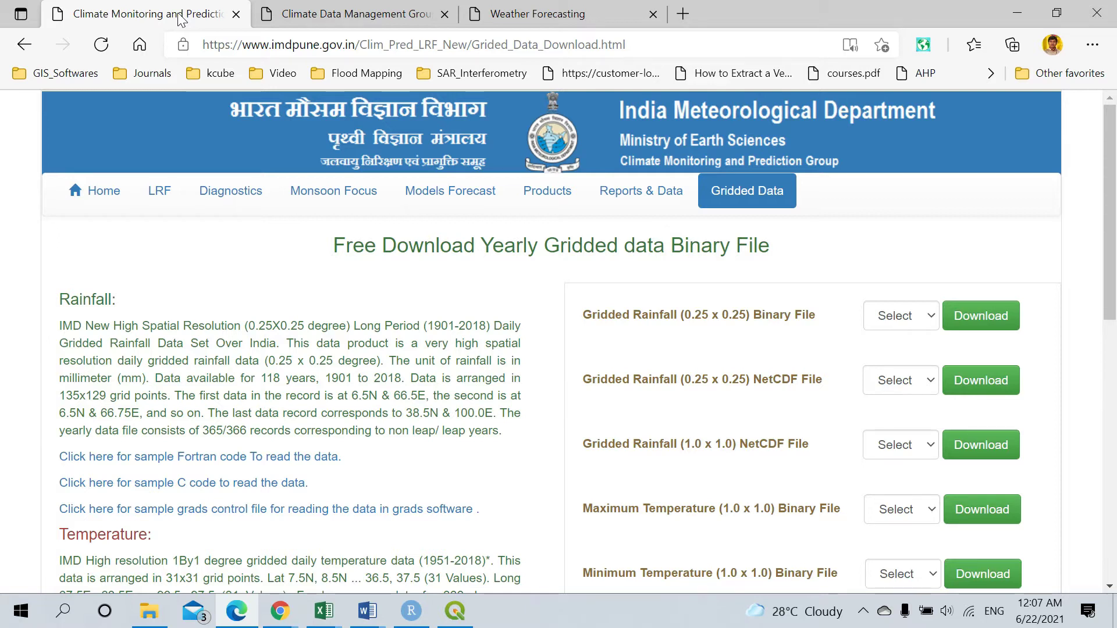
# Examine the rainfall and temperature dataset descriptions, download options and citation notes on the gridded data page.
pyautogui.scroll(-4, 537, 272)
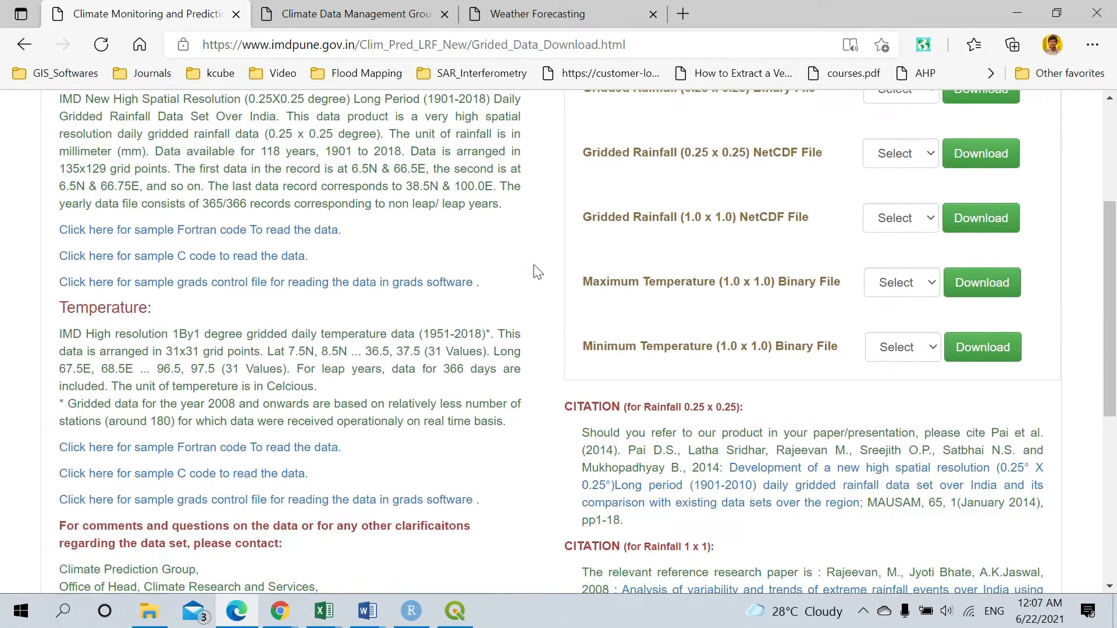
pyautogui.hotkey('ctrl', '-')
pyautogui.scroll(2, 557, 346)
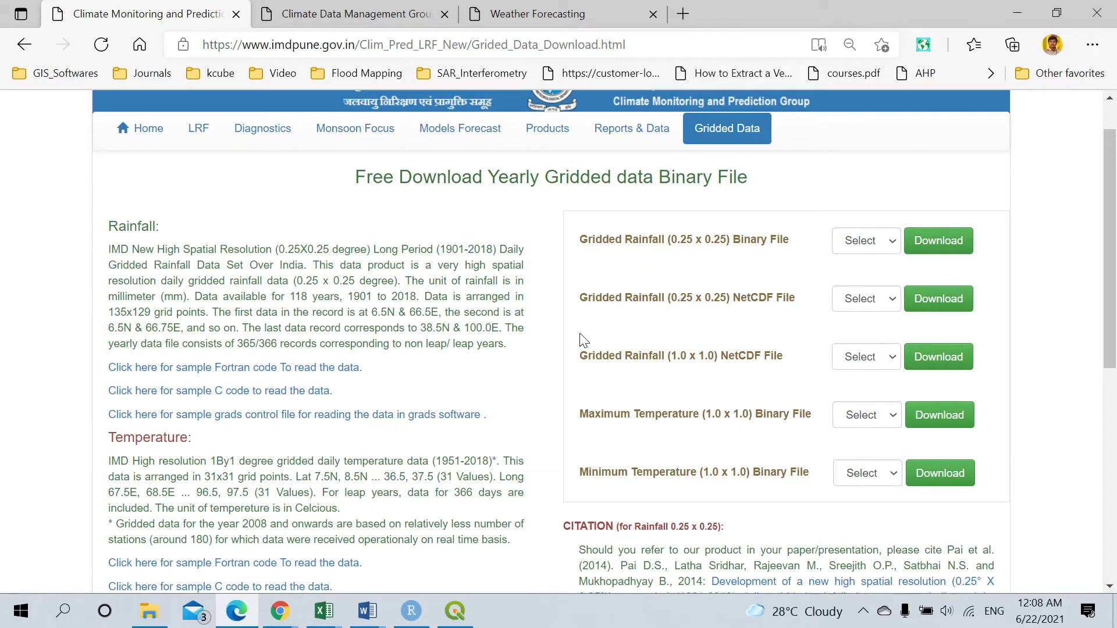
pyautogui.scroll(1, 583, 341)
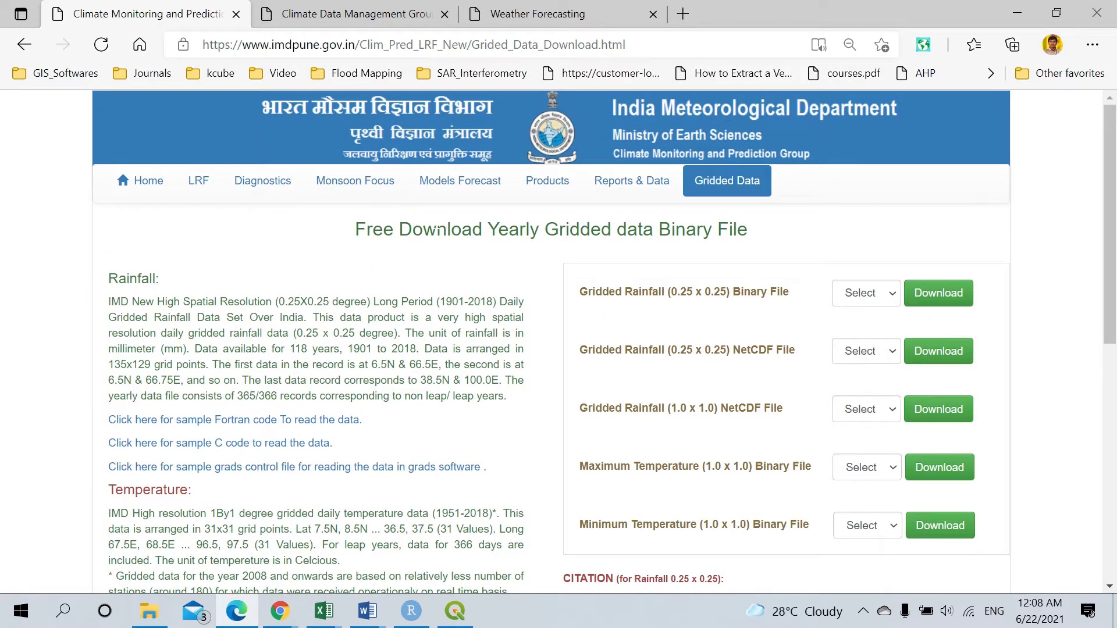
pyautogui.scroll(-4, 638, 381)
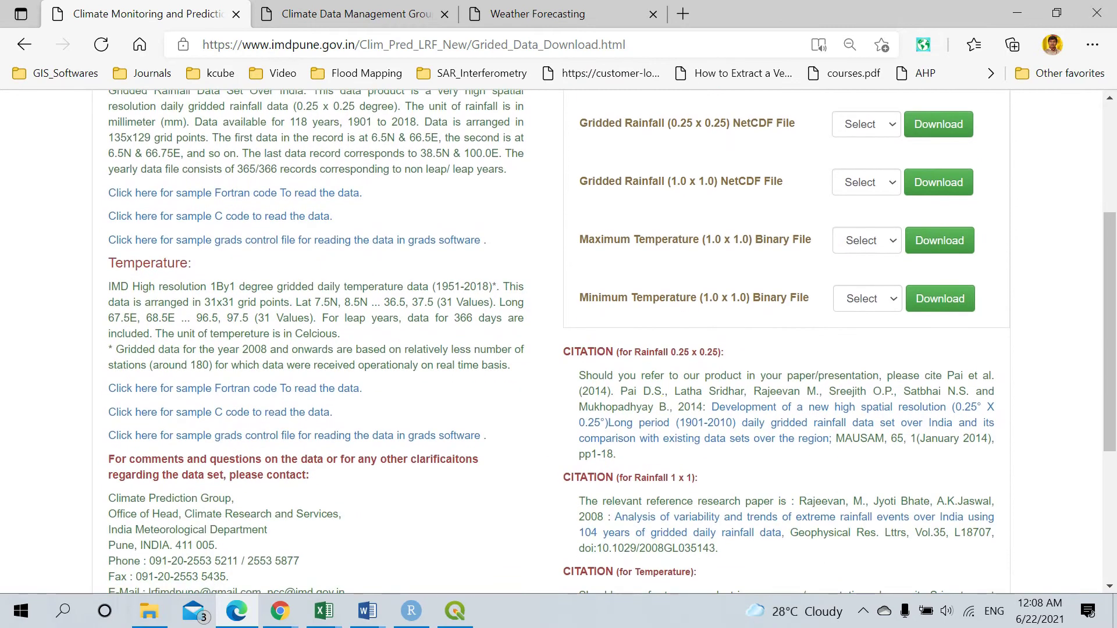
pyautogui.scroll(3, 582, 376)
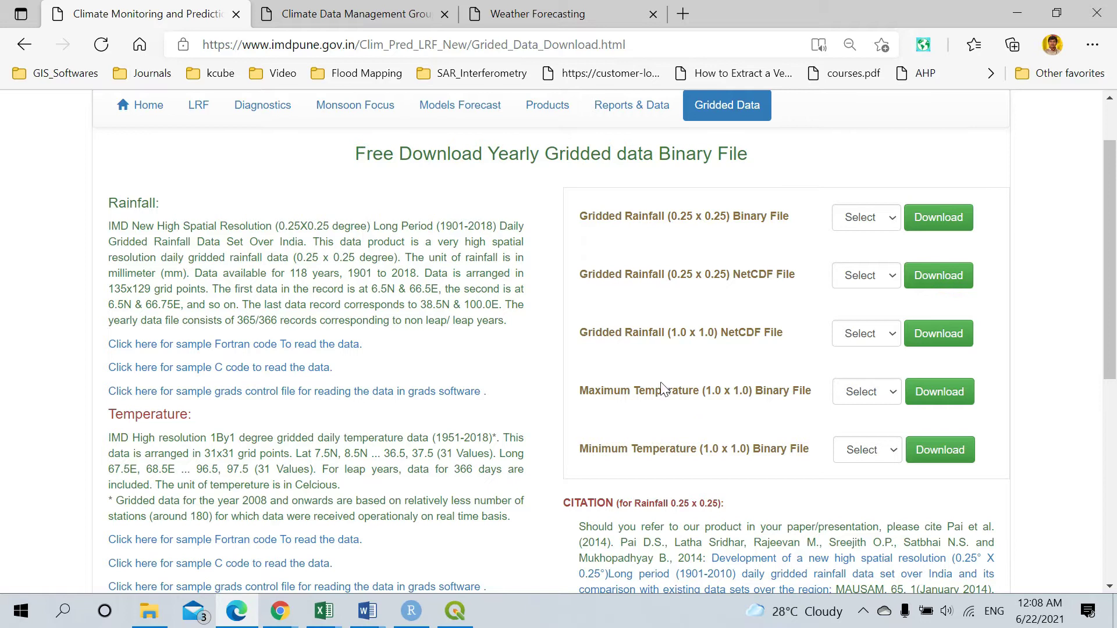
pyautogui.scroll(-3, 663, 389)
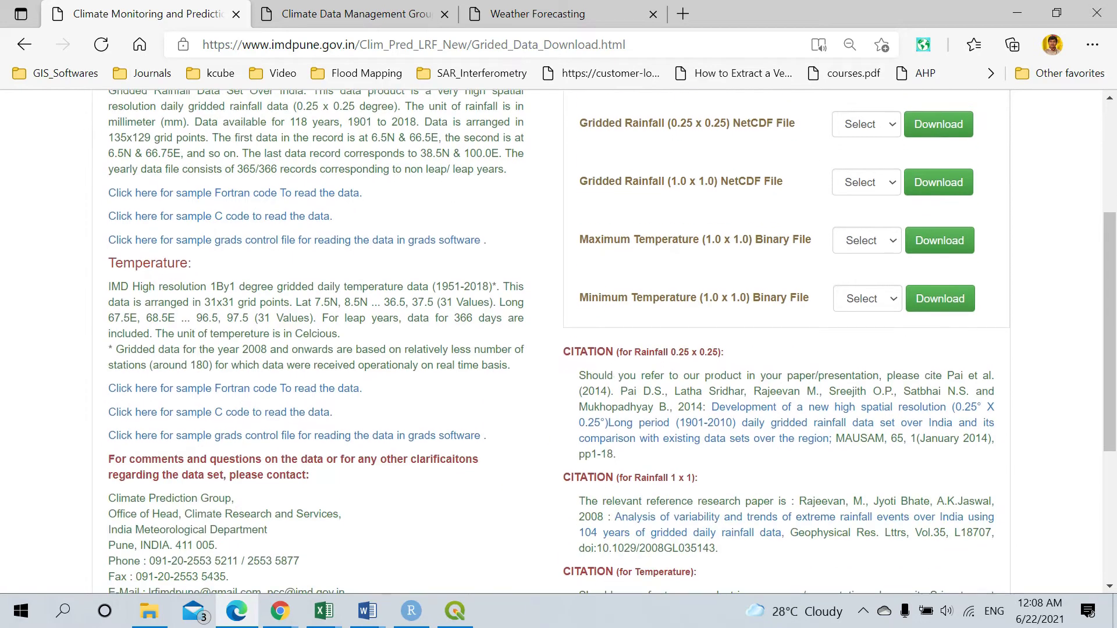
pyautogui.scroll(-2, 774, 425)
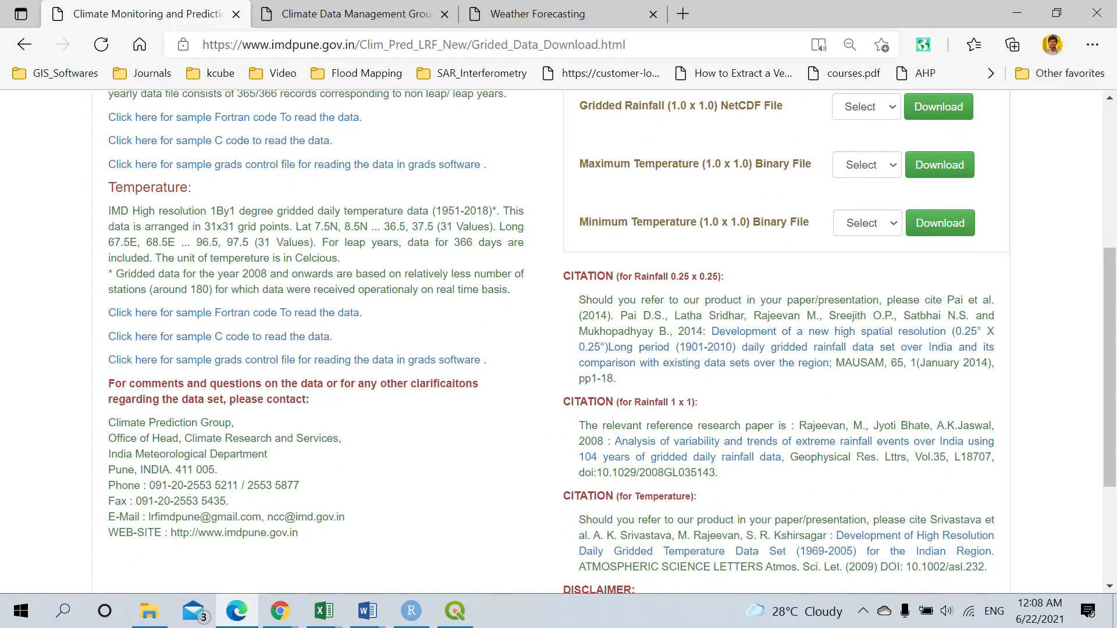
# Highlight the citation text for the 0.25 x 0.25 rainfall data to read it, and clear the highlight.
pyautogui.moveTo(579, 300); pyautogui.dragTo(617, 379)
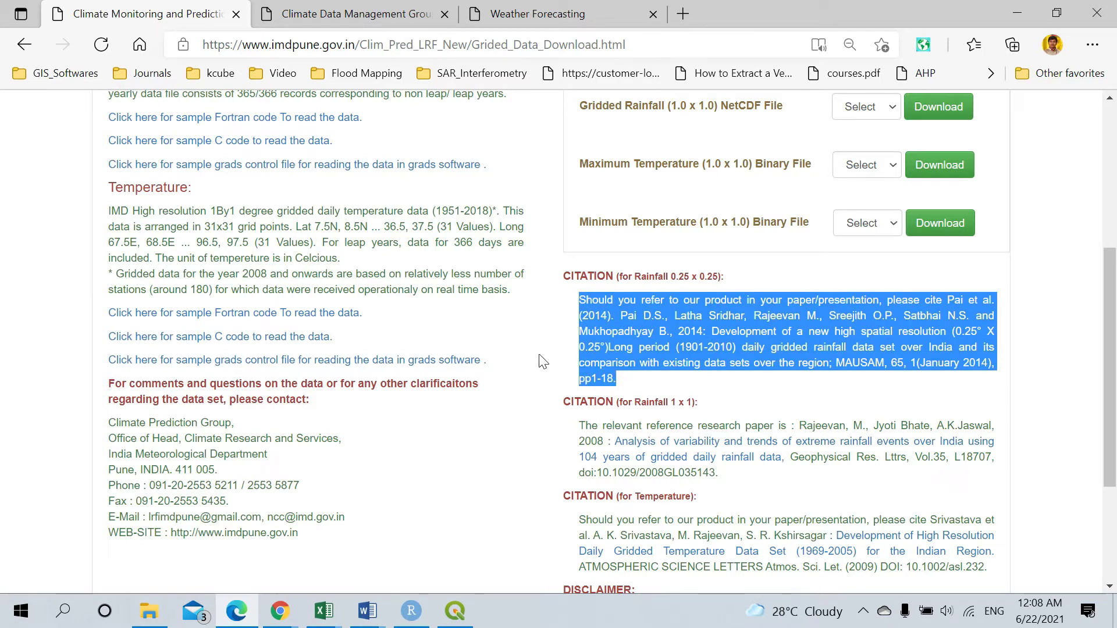
pyautogui.scroll(1, 588, 329)
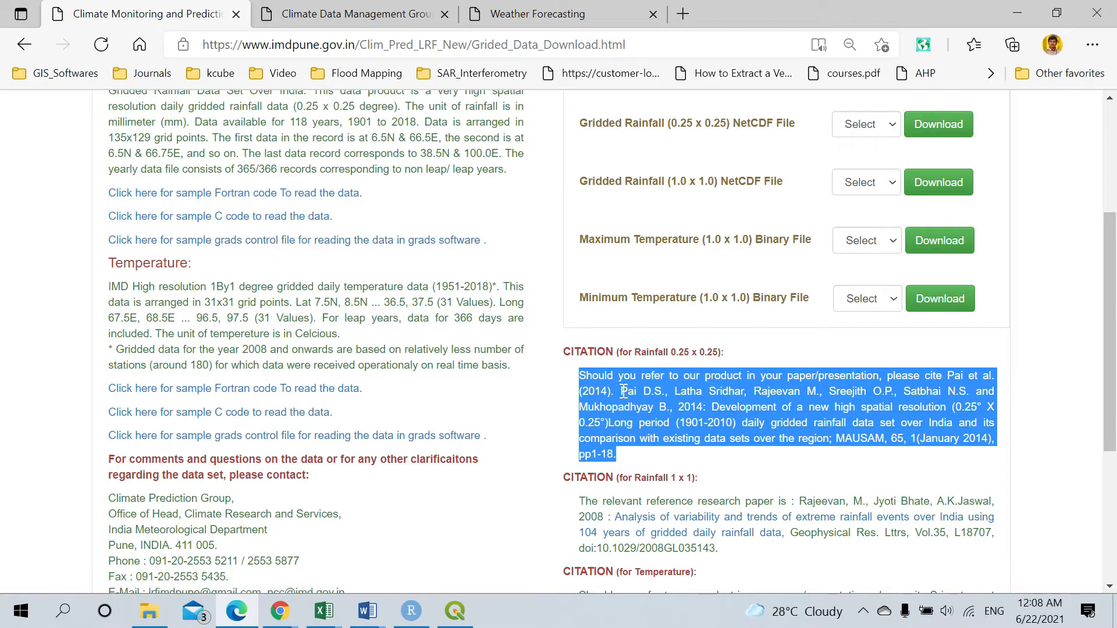
pyautogui.click(656, 423)
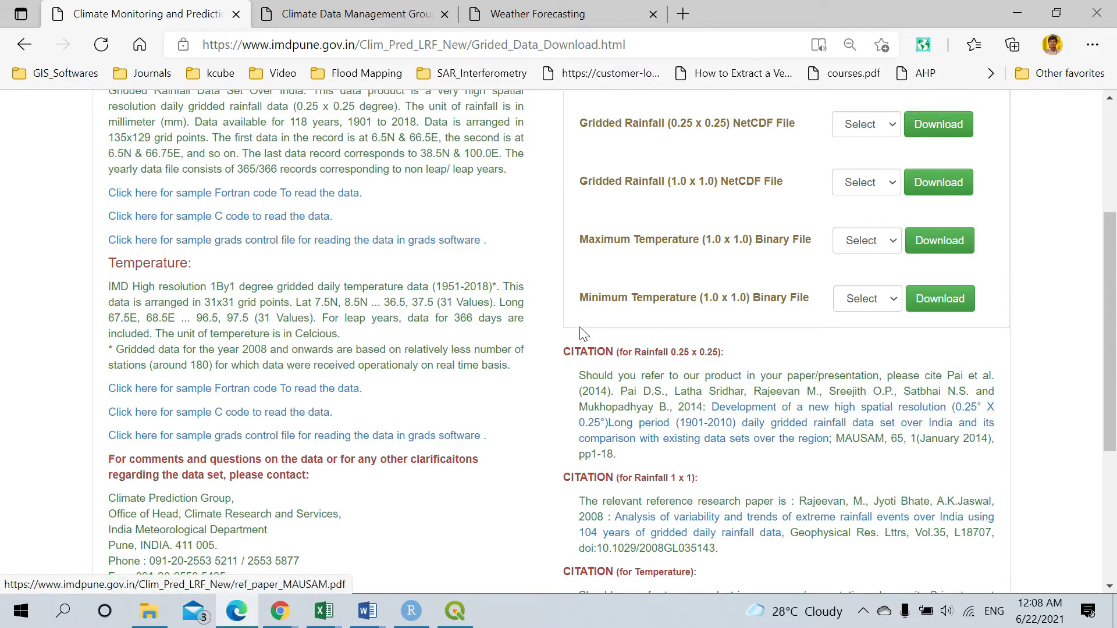
pyautogui.scroll(5, 582, 331)
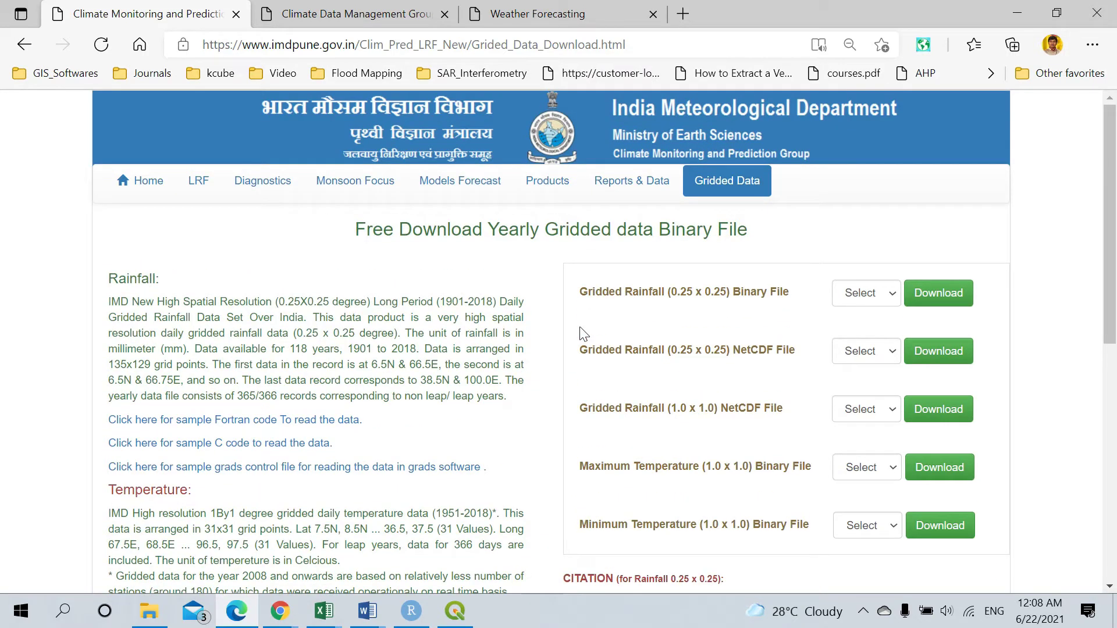
# Highlight the rainfall grid resolutions and the maximum and minimum temperature entries to compare the downloadable datasets.
pyautogui.moveTo(579, 294); pyautogui.dragTo(738, 298)
pyautogui.click(669, 298)
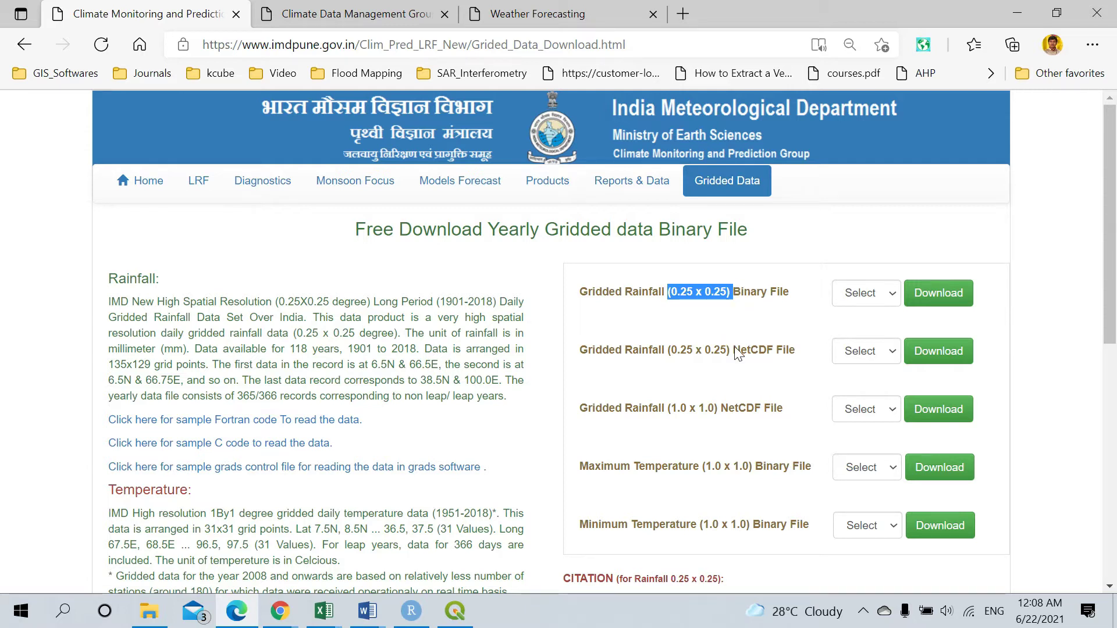
pyautogui.moveTo(733, 349); pyautogui.dragTo(689, 348)
pyautogui.moveTo(666, 409); pyautogui.dragTo(736, 415)
pyautogui.moveTo(587, 467); pyautogui.dragTo(784, 476)
pyautogui.moveTo(599, 512); pyautogui.dragTo(784, 536)
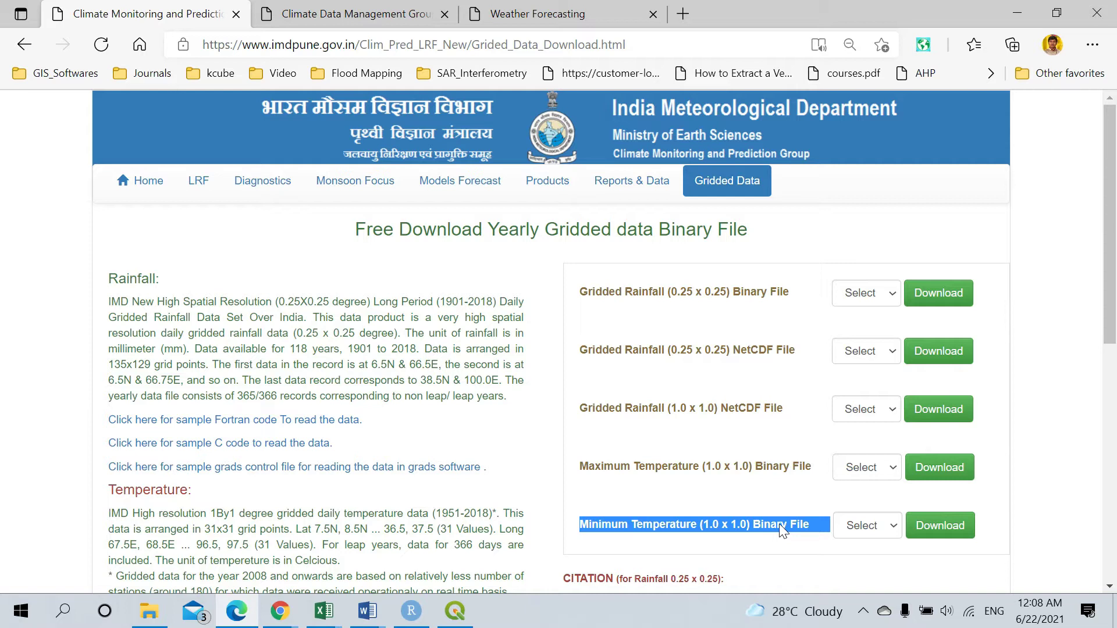
# Check the range of available years and download the Gridded Rainfall (0.25 x 0.25) Binary File for 2020.
pyautogui.click(872, 295)
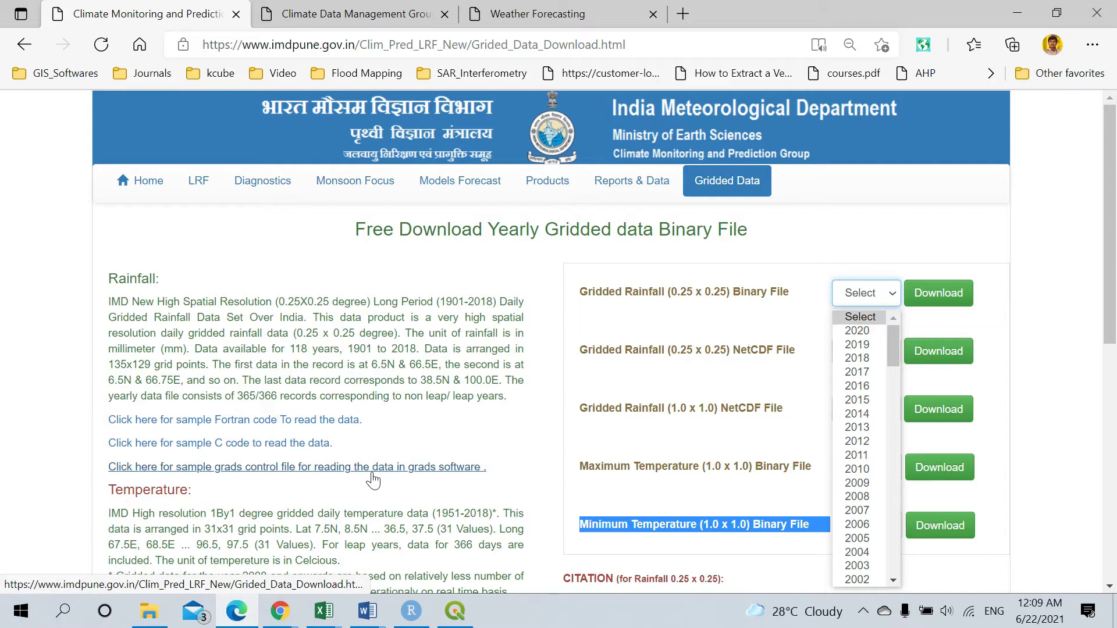
pyautogui.scroll(-2, 876, 398)
pyautogui.scroll(-20, 876, 398)
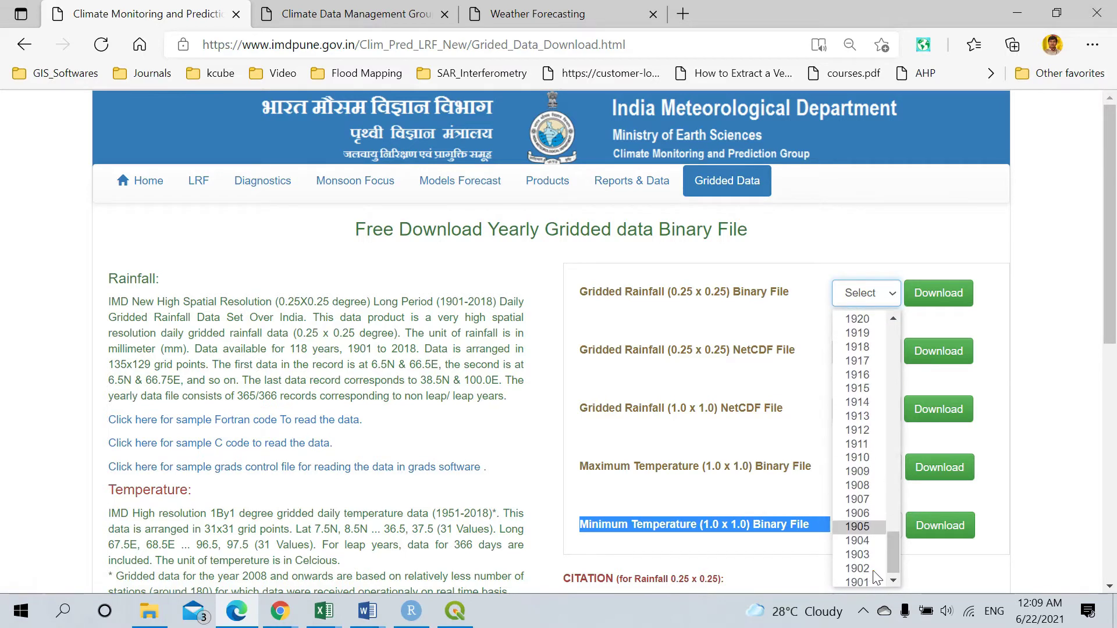
pyautogui.moveTo(889, 564); pyautogui.dragTo(885, 320)
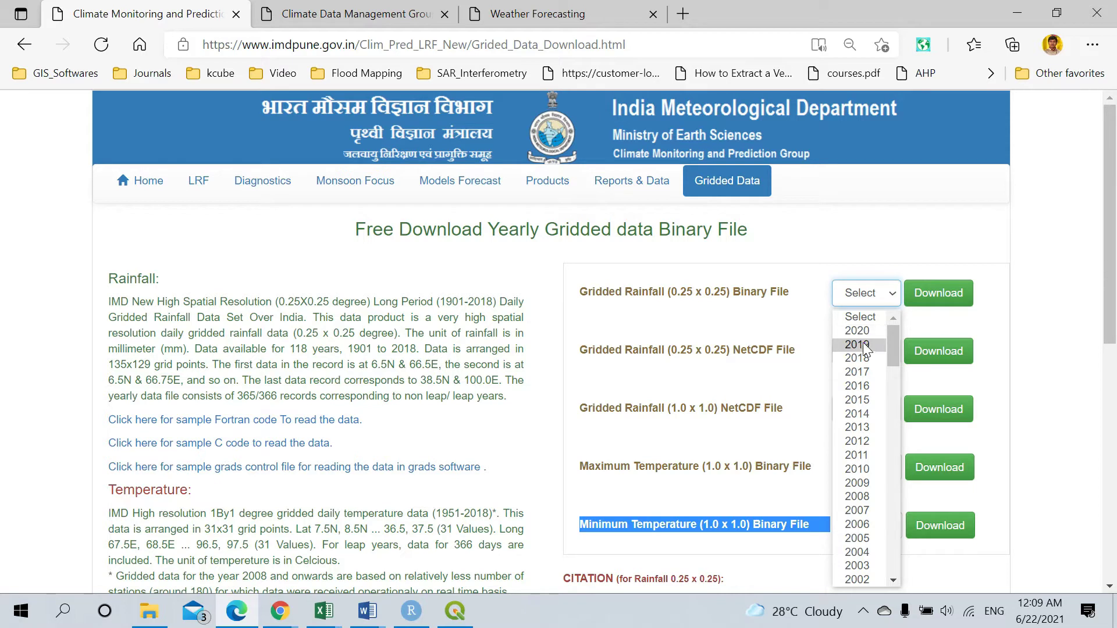
pyautogui.click(865, 332)
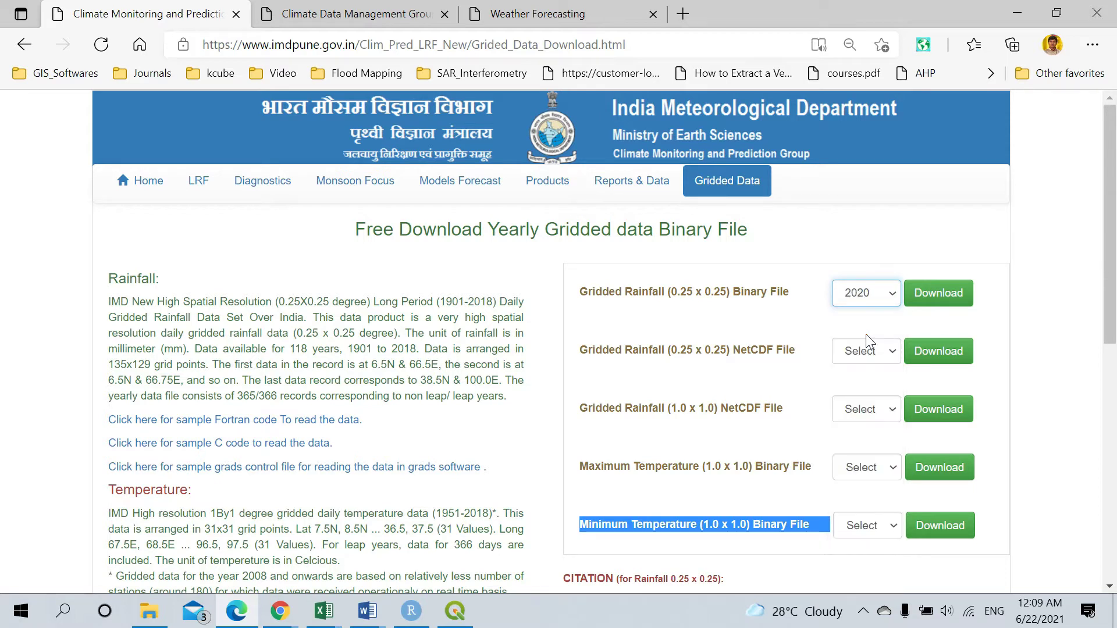
pyautogui.click(929, 301)
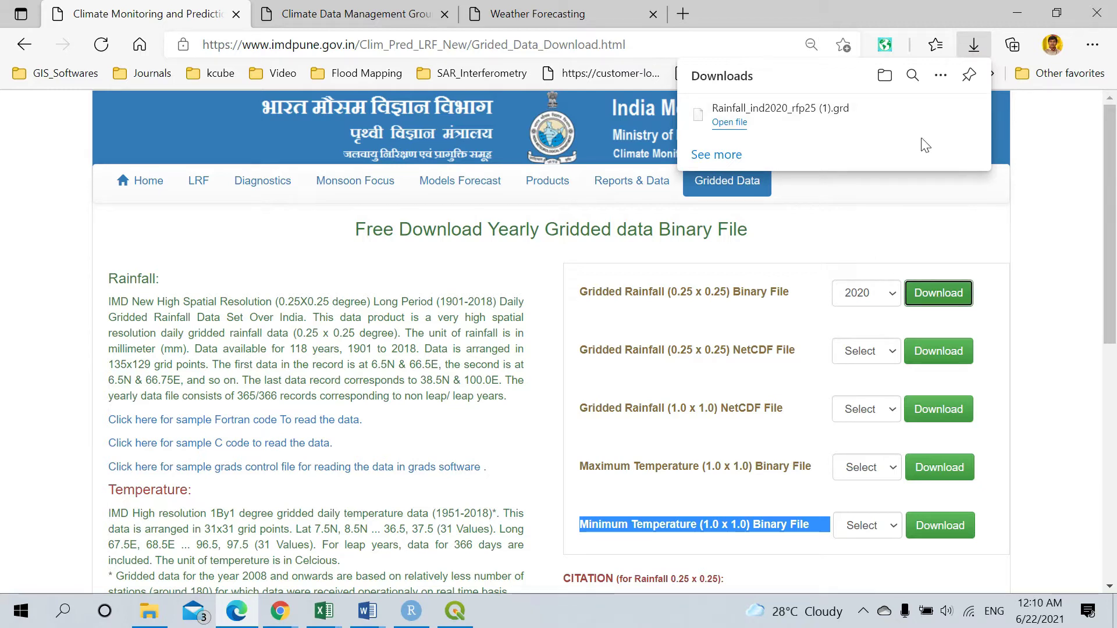
# Show the downloaded Rainfall_ind2020_rfp25 (1).grd in its folder and move it to the Rainfall folder on New Volume (D:).
pyautogui.click(916, 117)
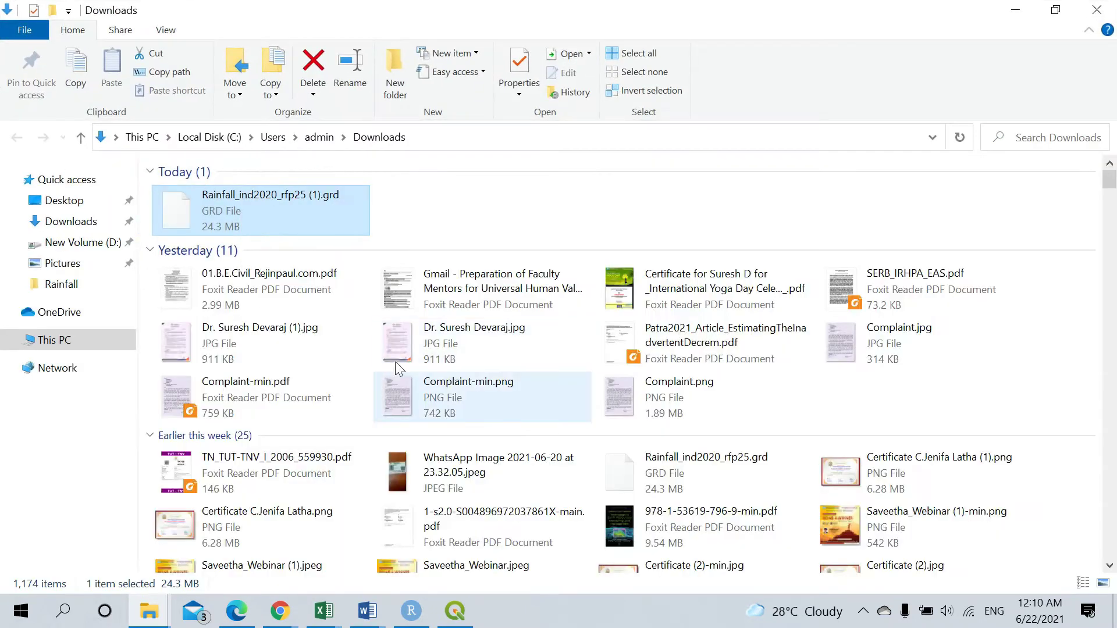
pyautogui.moveTo(290, 227)
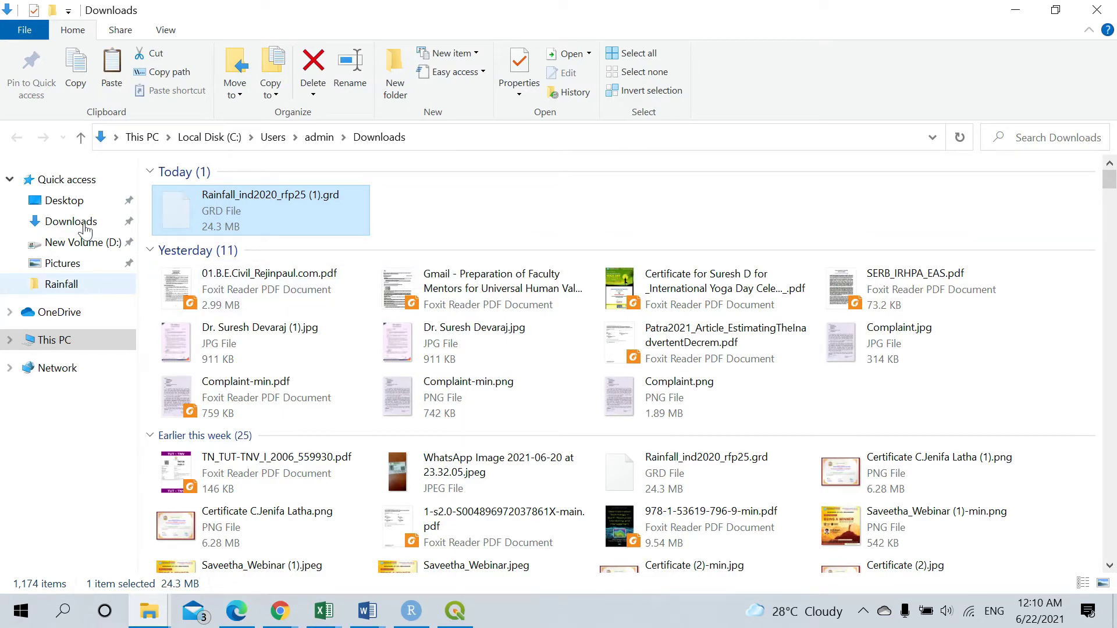
pyautogui.click(77, 284)
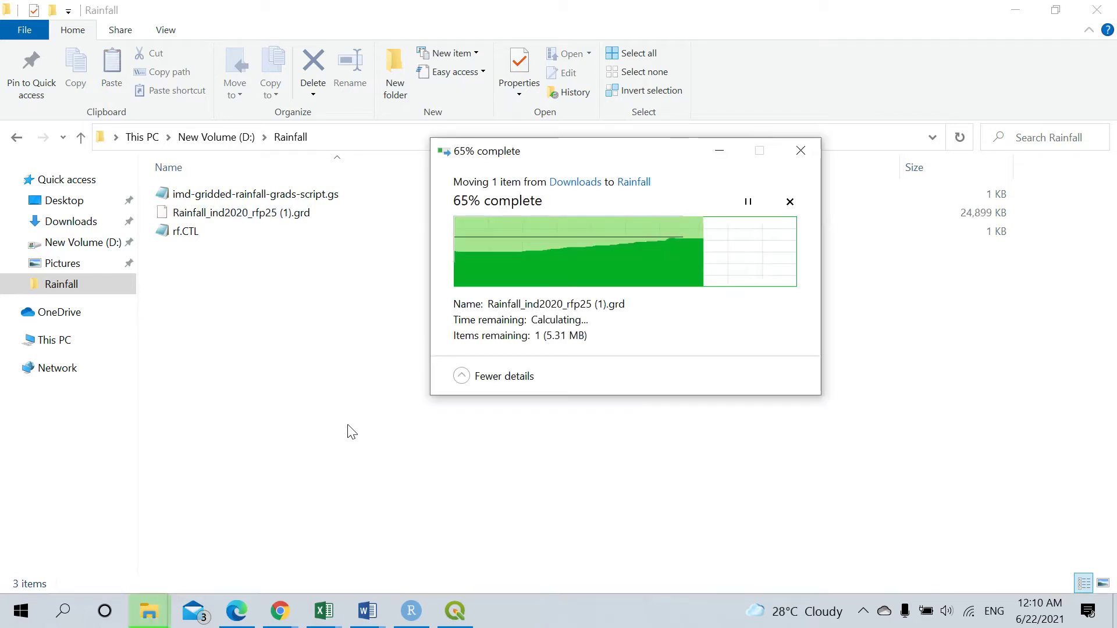
# Rename the moved rainfall file as Rainfall_ind2020_rfp25.grd, removing the " (1)" suffix.
pyautogui.press('F2')
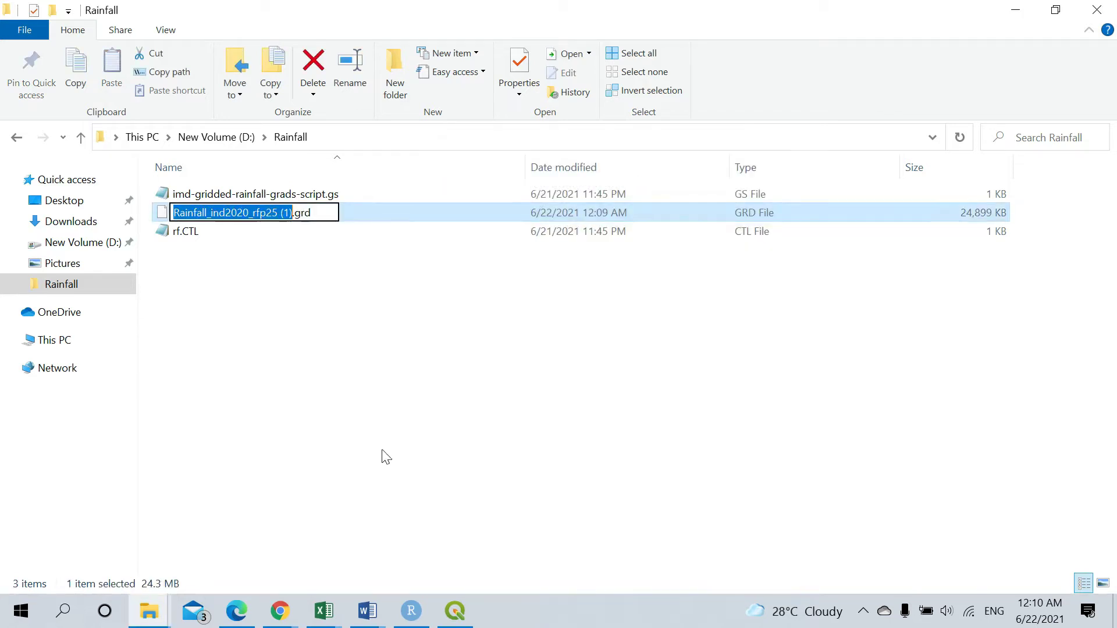
pyautogui.click(278, 212)
pyautogui.press('Delete')
pyautogui.press('Delete')
pyautogui.press('Delete')
pyautogui.press('Delete')
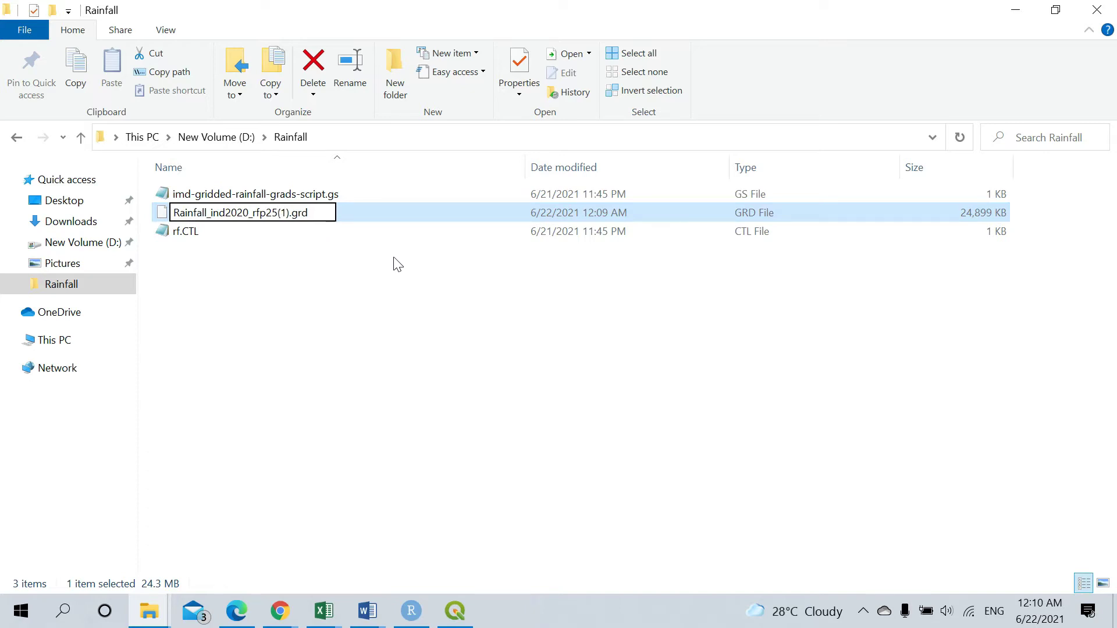
pyautogui.press('Return')
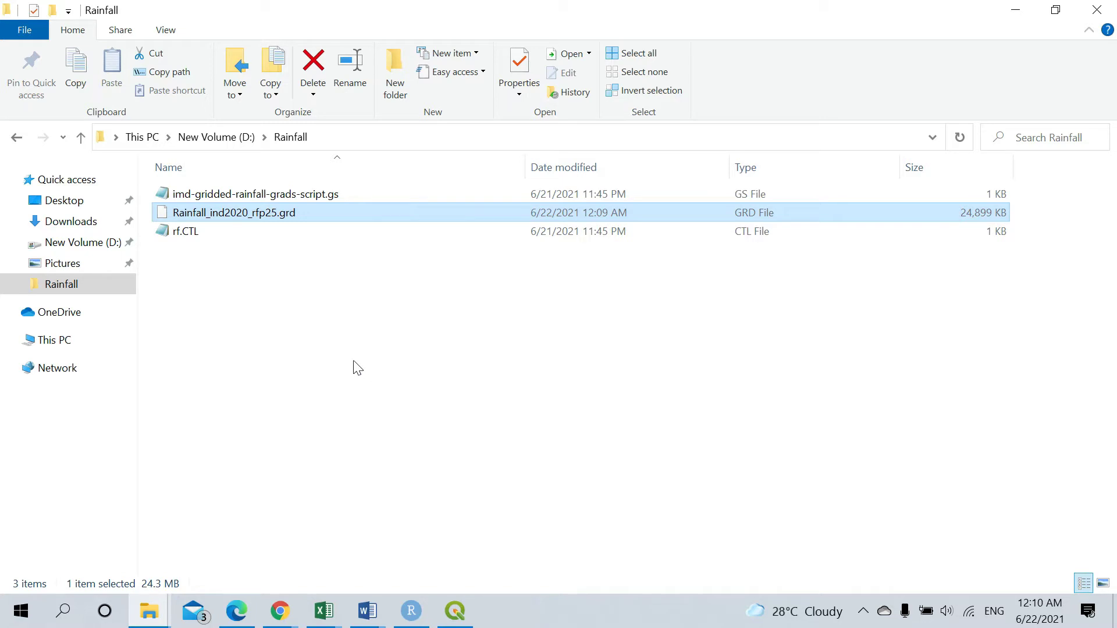
# Return to the IMD Pune download page and check the available years for the Gridded Rainfall (0.25 x 0.25) Binary File.
pyautogui.click(1015, 10)
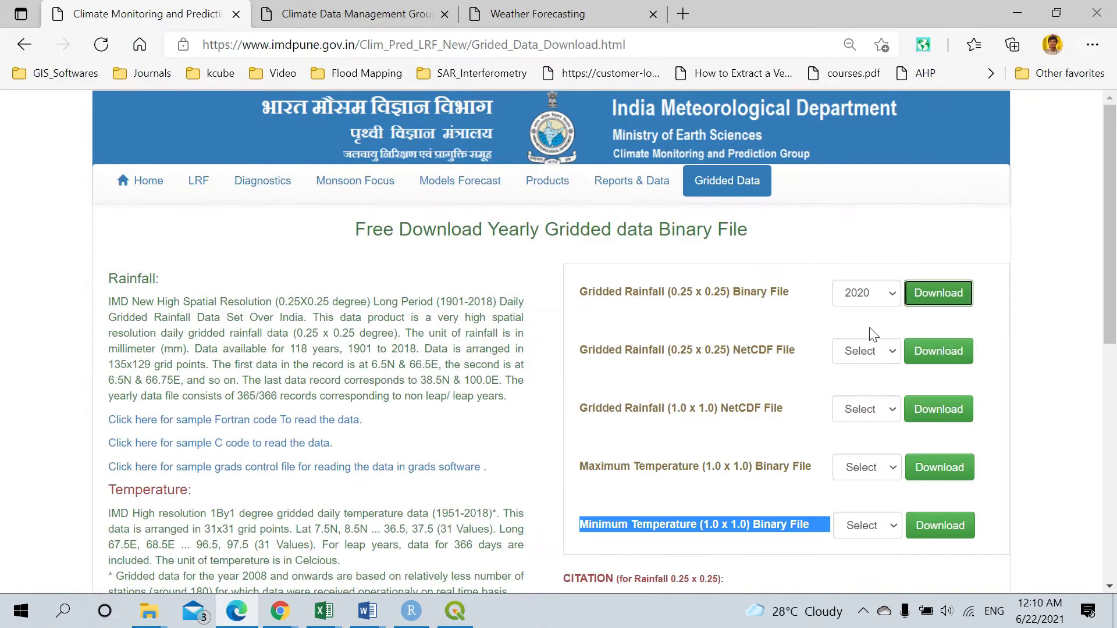
pyautogui.click(870, 294)
pyautogui.scroll(-2, 861, 407)
pyautogui.scroll(-3, 861, 425)
pyautogui.click(873, 294)
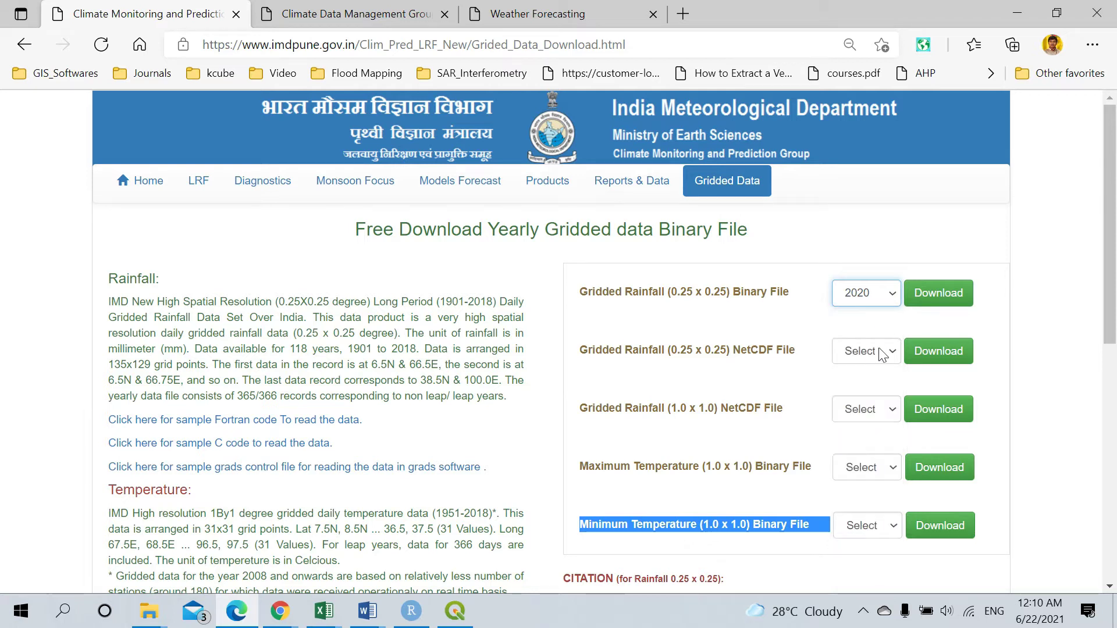
# Set the Gridded Rainfall (0.25 x 0.25) NetCDF File year to 2010 and check its range of available years.
pyautogui.click(884, 352)
pyautogui.click(858, 217)
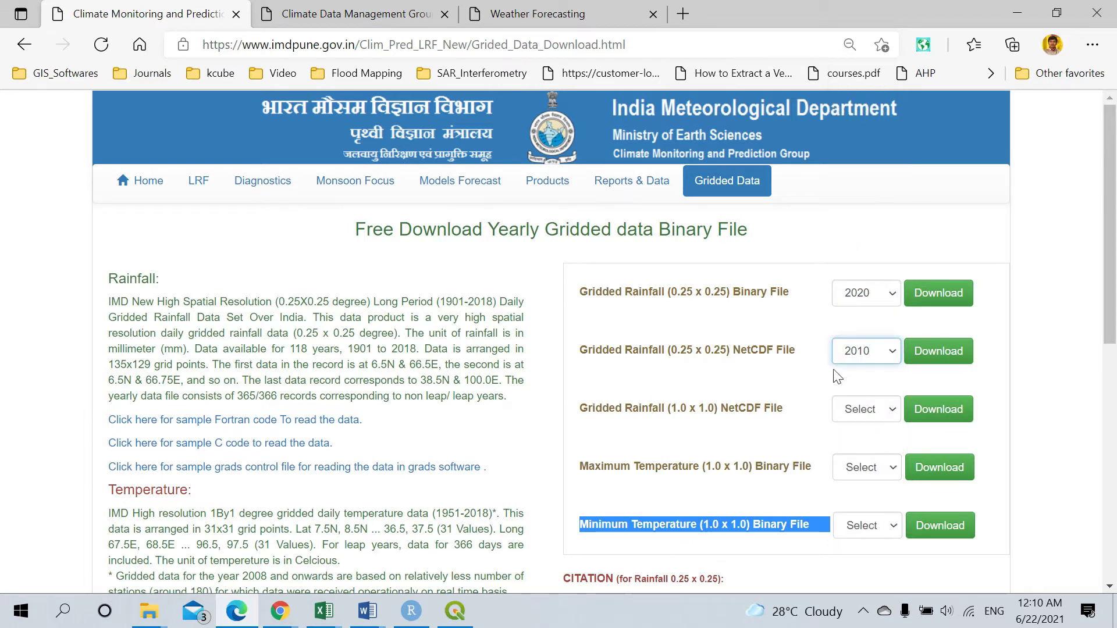
pyautogui.click(892, 348)
pyautogui.moveTo(893, 122); pyautogui.dragTo(874, 344)
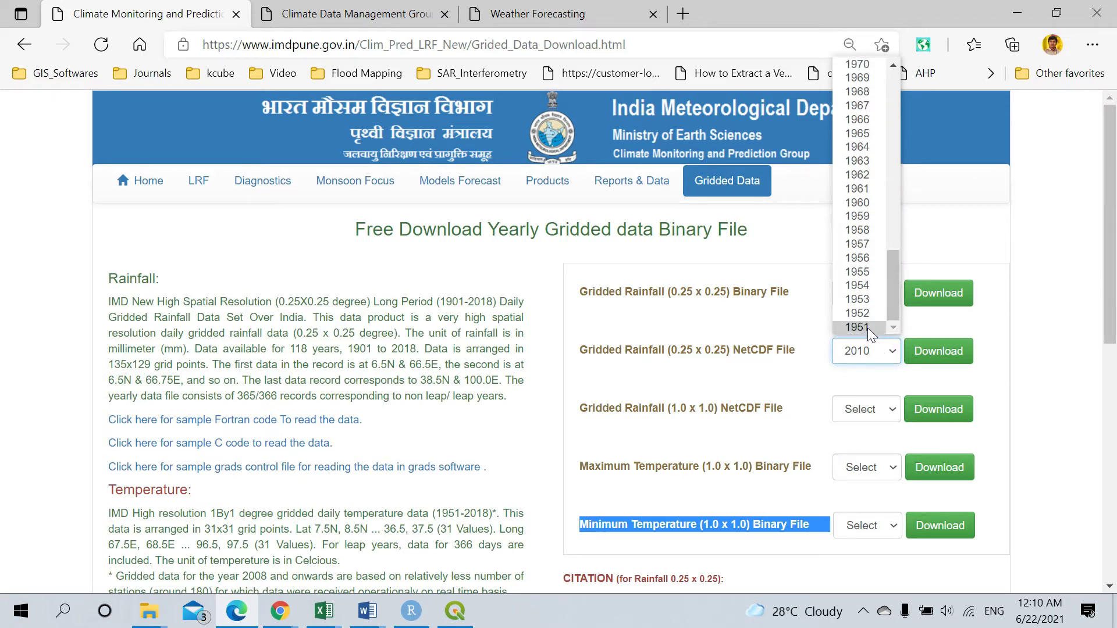
pyautogui.scroll(10, 873, 262)
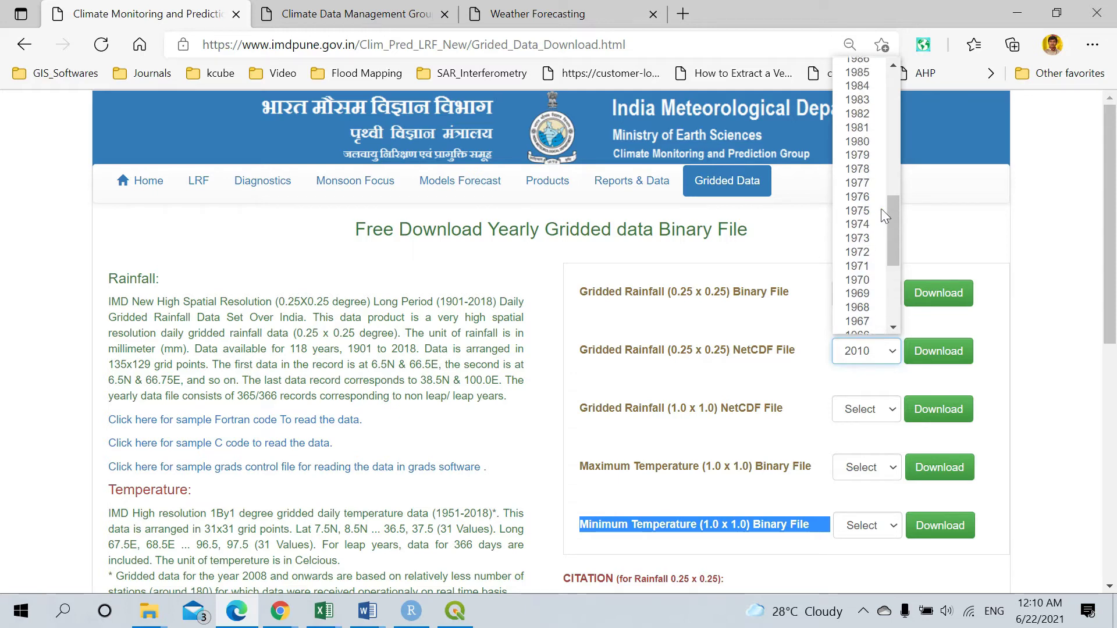
pyautogui.scroll(4, 853, 257)
pyautogui.click(823, 444)
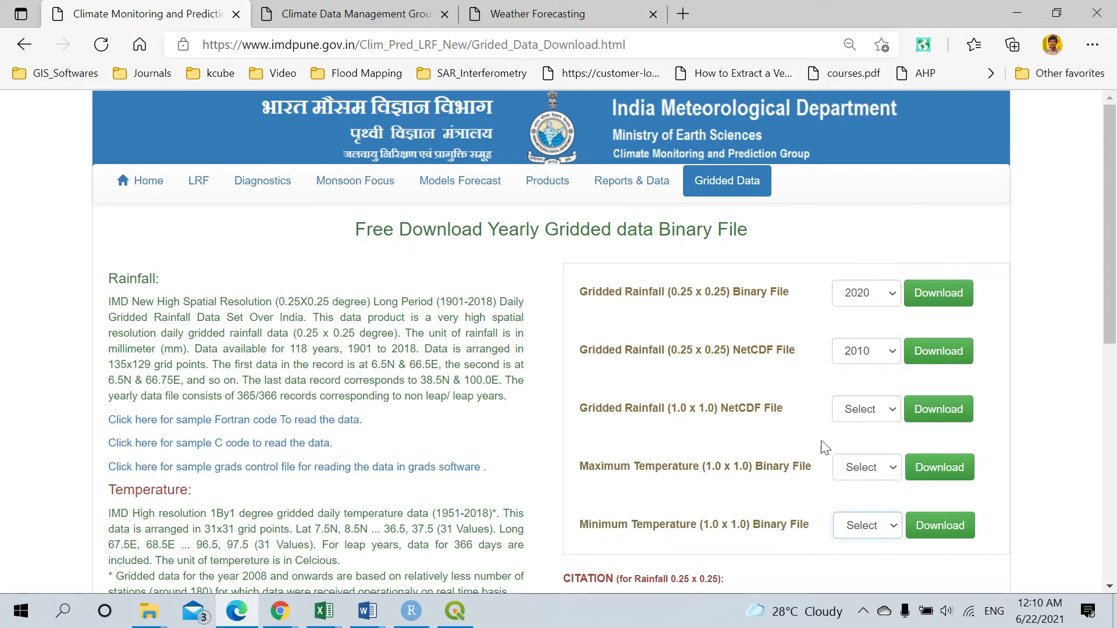
# Check the range of available years for the Gridded Rainfall (1.0 x 1.0) NetCDF File.
pyautogui.click(860, 410)
pyautogui.scroll(-5, 817, 372)
pyautogui.scroll(5, 823, 368)
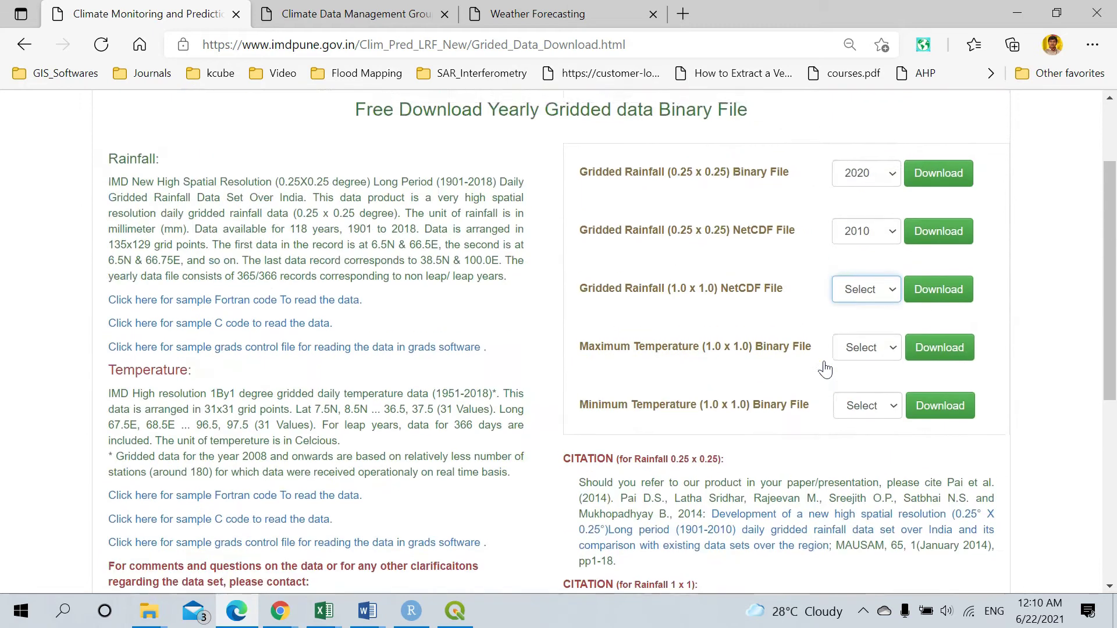
pyautogui.click(771, 308)
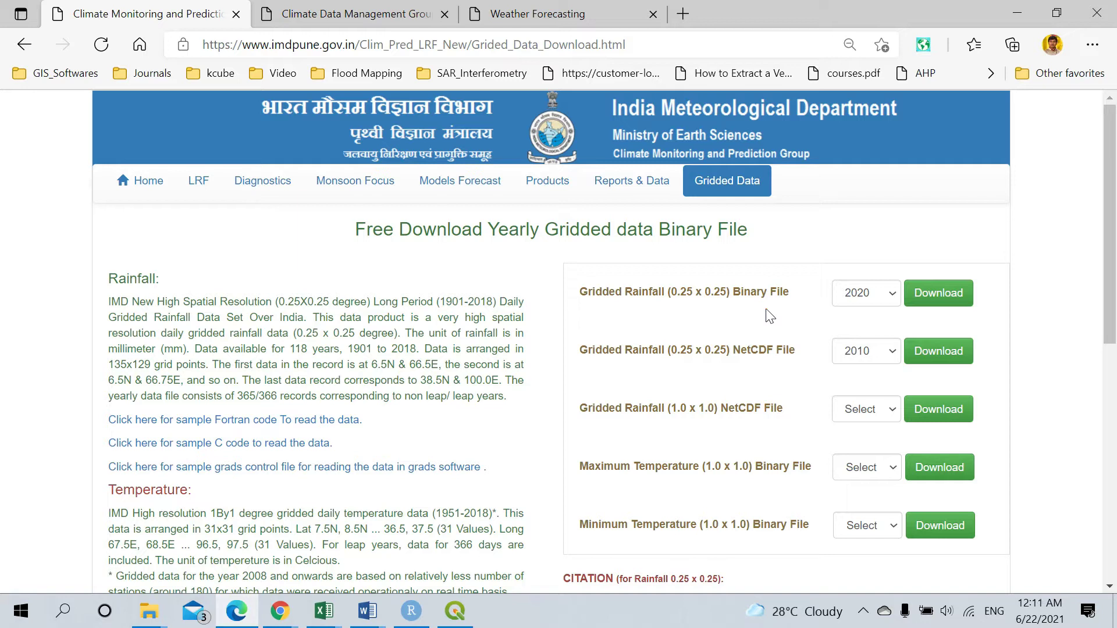
# Check the available years for the maximum and minimum temperature binary files, setting the Maximum Temperature (1.0 x 1.0) year to 2020.
pyautogui.click(870, 467)
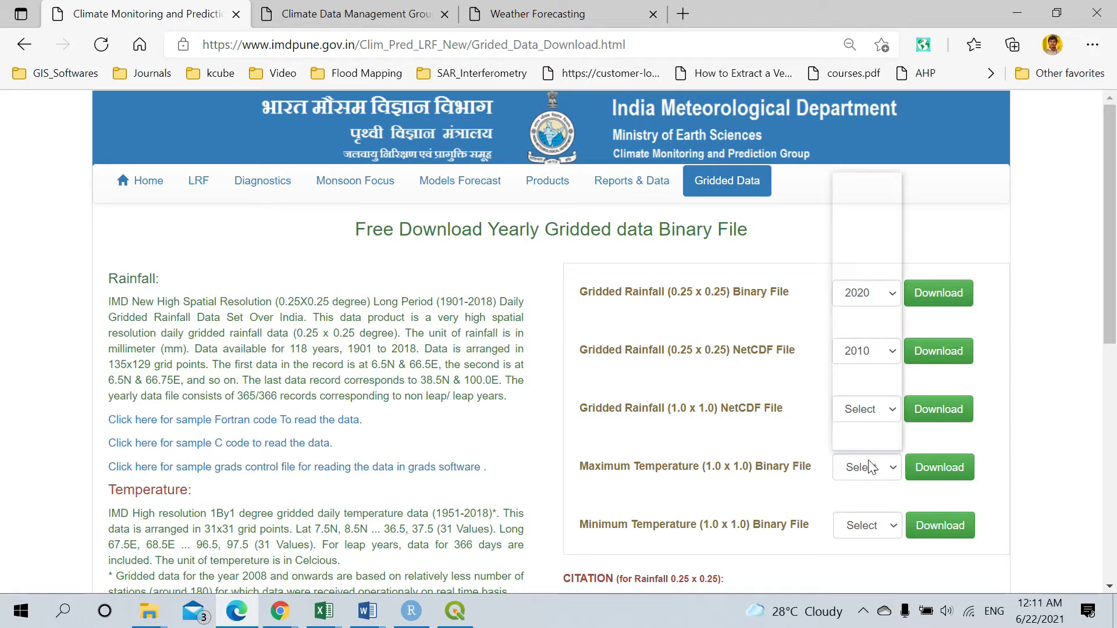
pyautogui.scroll(-12, 858, 378)
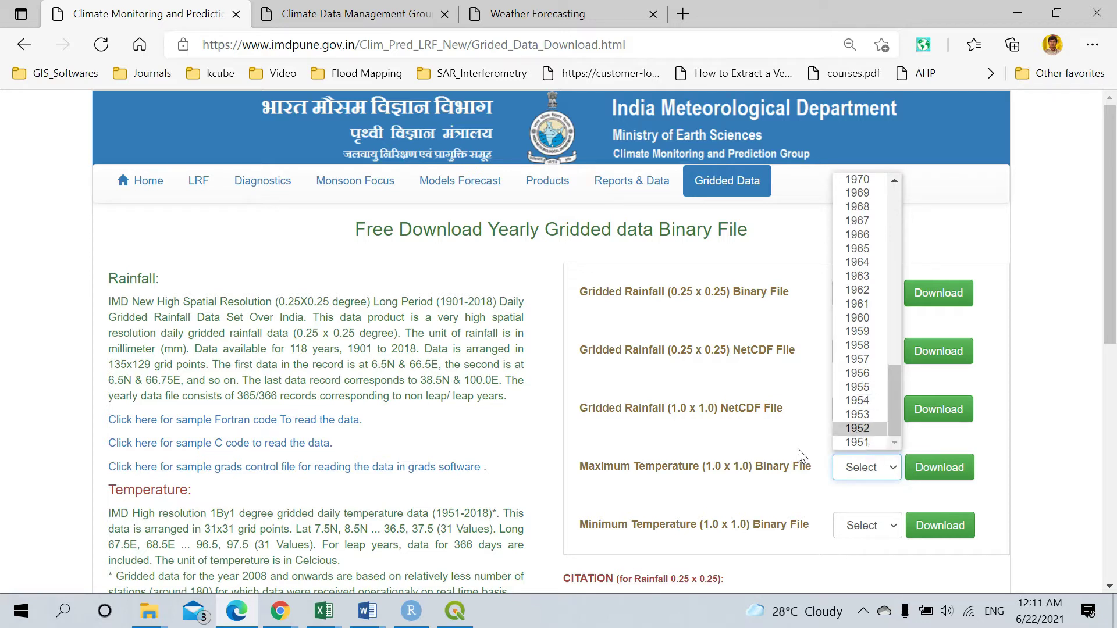
pyautogui.scroll(5, 846, 431)
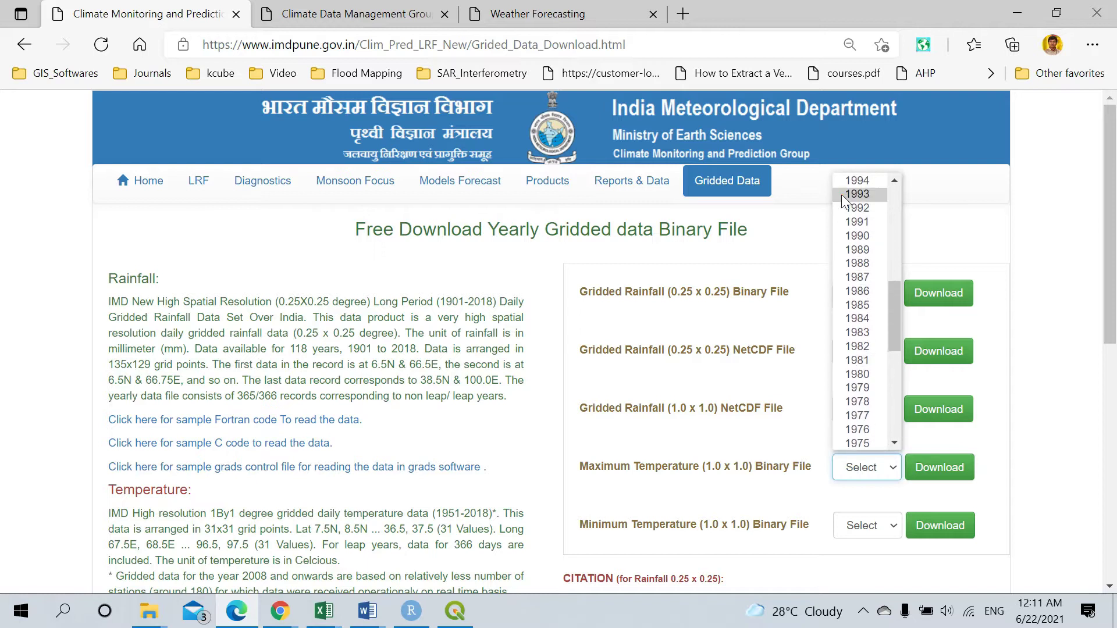
pyautogui.scroll(6, 845, 200)
pyautogui.click(860, 195)
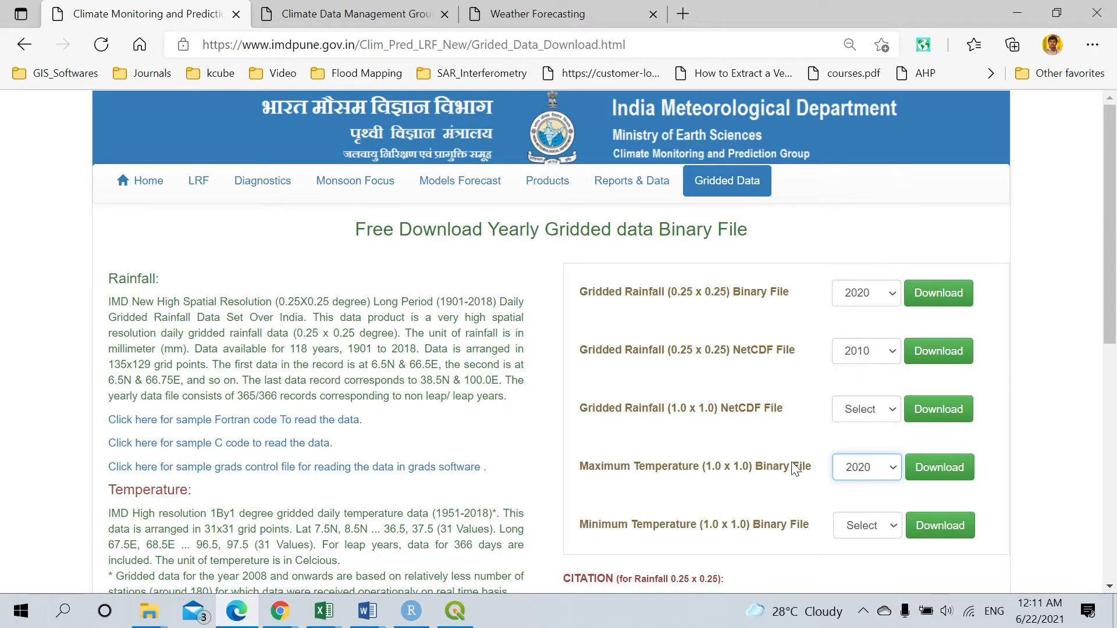
pyautogui.click(886, 526)
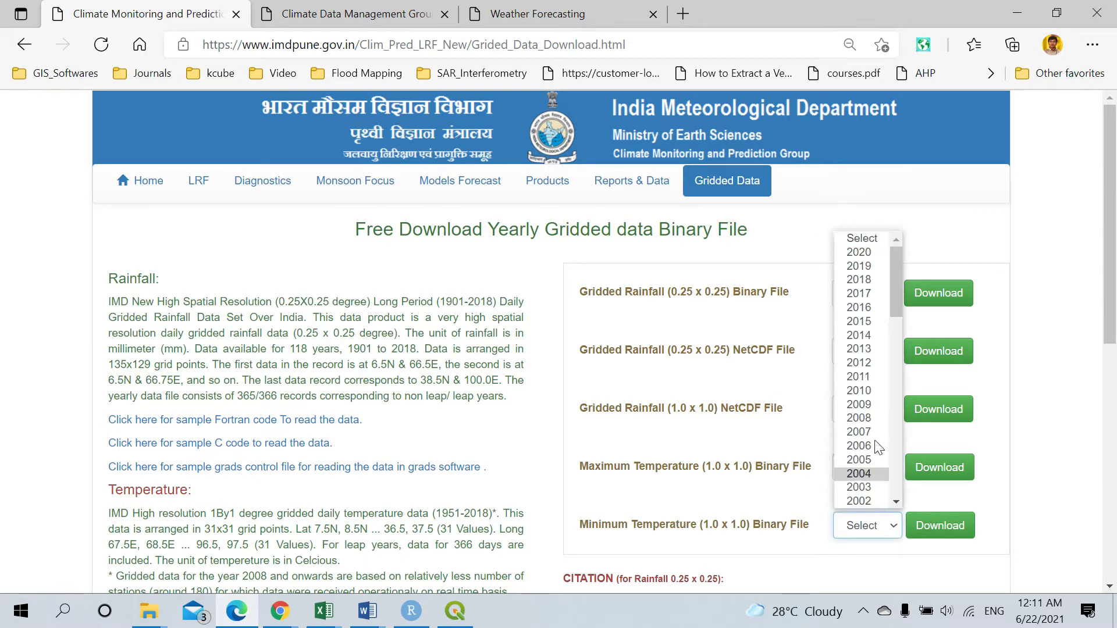
pyautogui.click(799, 521)
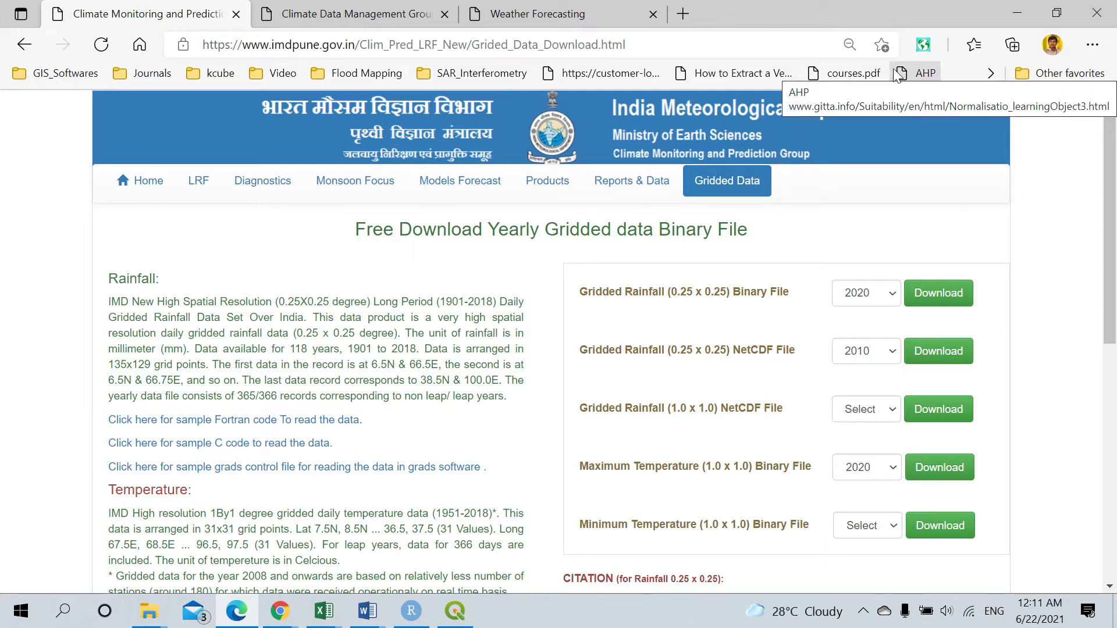
# Switch to the Rainfall folder in File Explorer and point out rf.CTL and imd-gridded-rainfall-grads-script.gs, leaving nothing selected.
pyautogui.click(1078, 7)
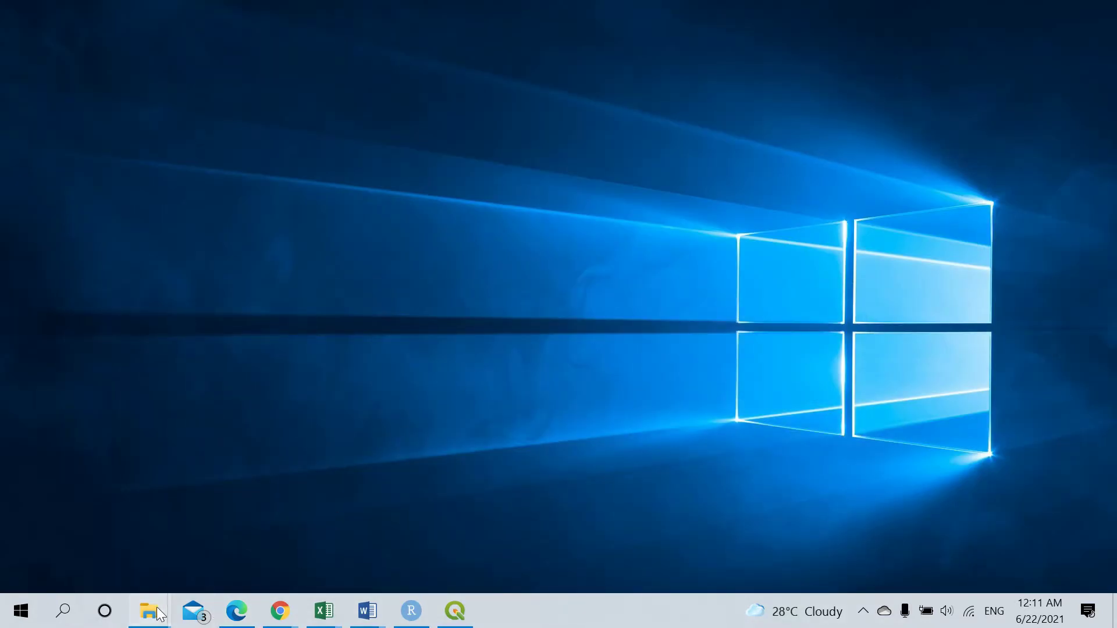
pyautogui.moveTo(158, 614)
pyautogui.click(262, 543)
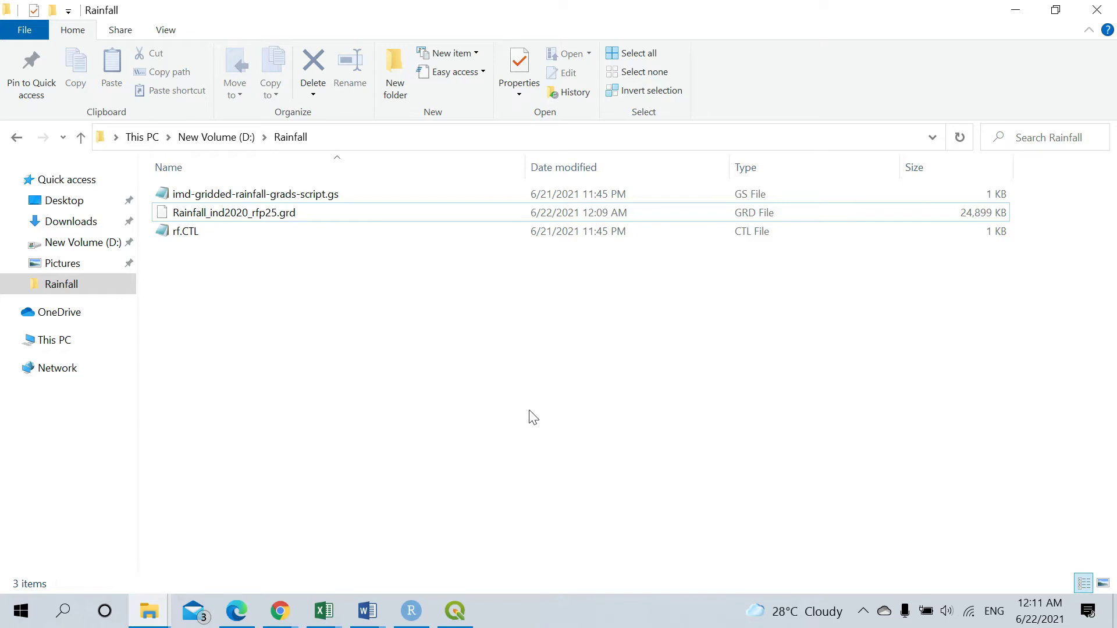
pyautogui.click(189, 243)
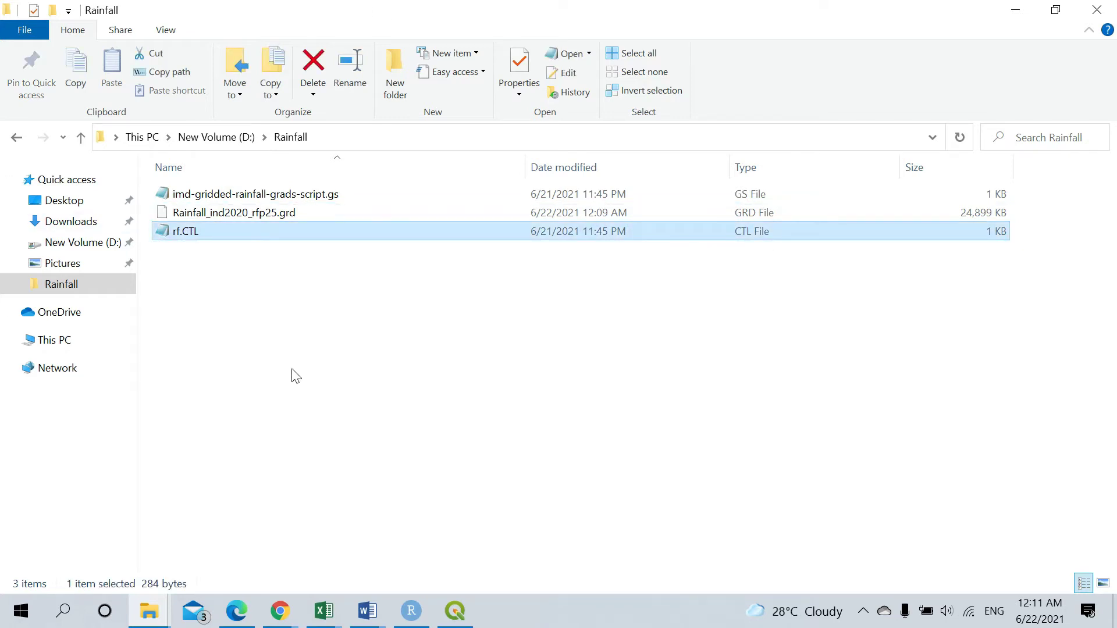
pyautogui.click(341, 198)
pyautogui.click(352, 231)
pyautogui.click(361, 197)
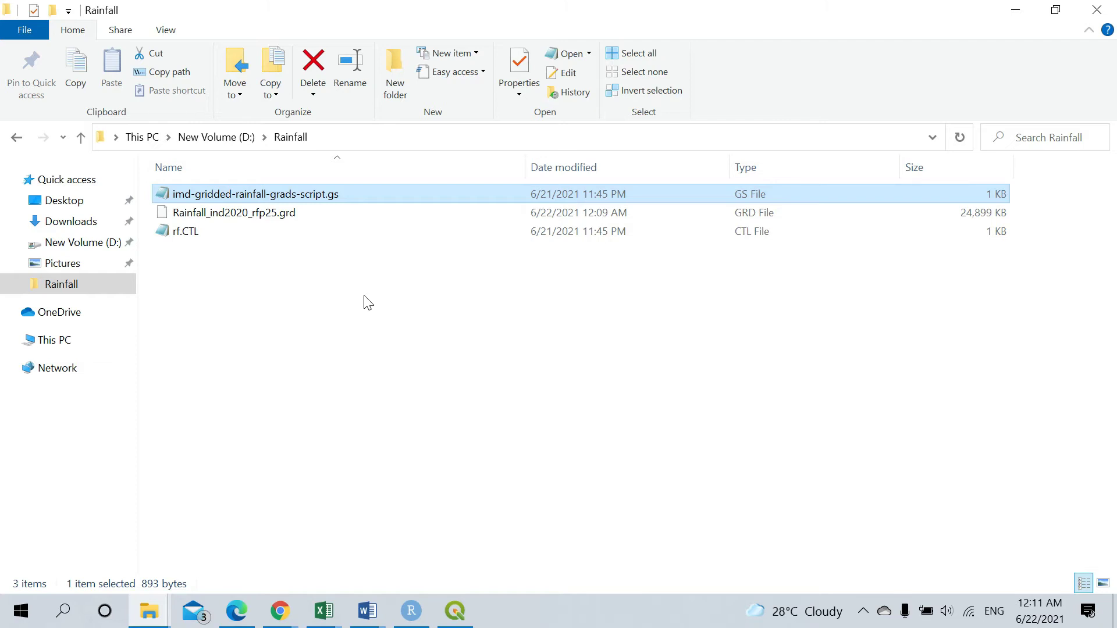
pyautogui.click(381, 298)
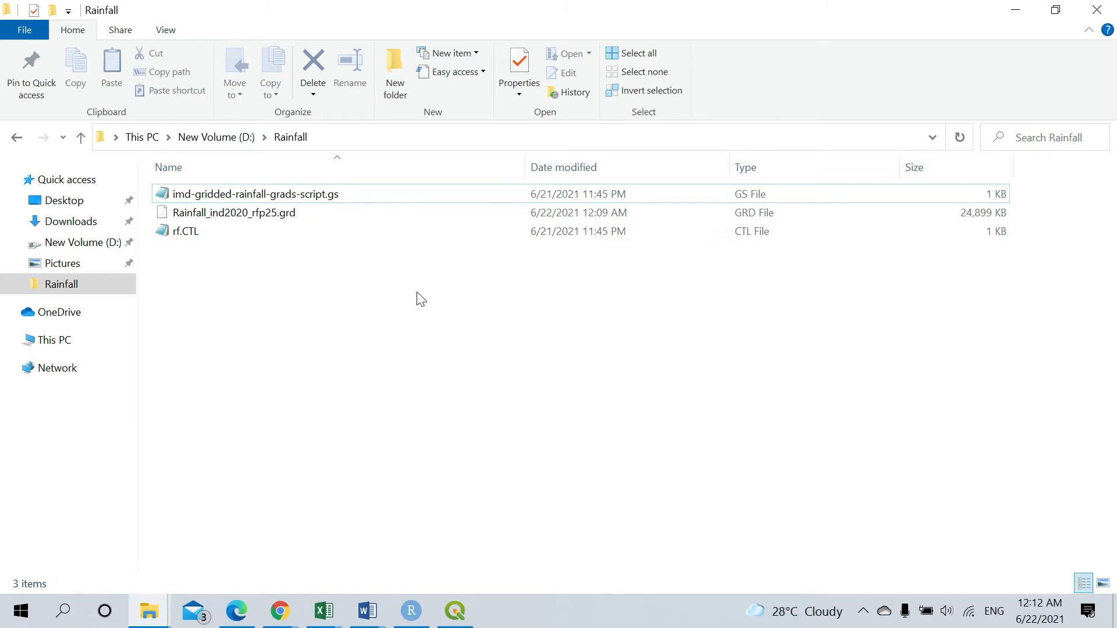
# Open rf.CTL in a maximized Notepad window and highlight the drive letter D: in the DSET path.
pyautogui.doubleClick(192, 232)
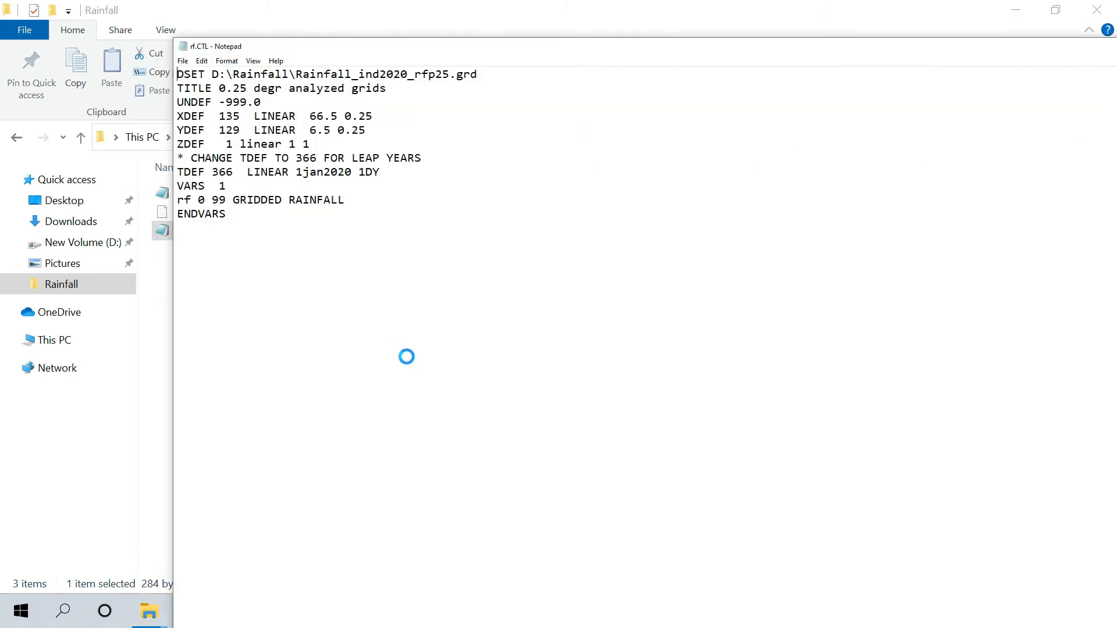
pyautogui.moveTo(539, 49); pyautogui.dragTo(352, 2)
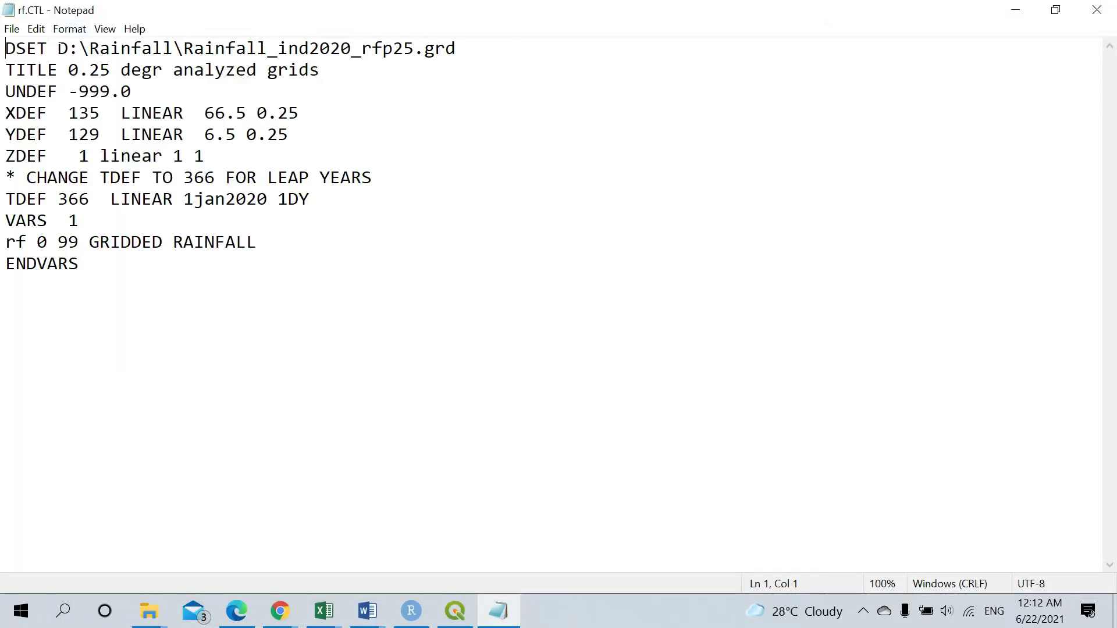
pyautogui.press('Right')
pyautogui.press('Right')
pyautogui.press('Right')
pyautogui.press('Right')
pyautogui.press('Right')
pyautogui.hotkey('shift', 'Right')
pyautogui.hotkey('shift', 'Right')
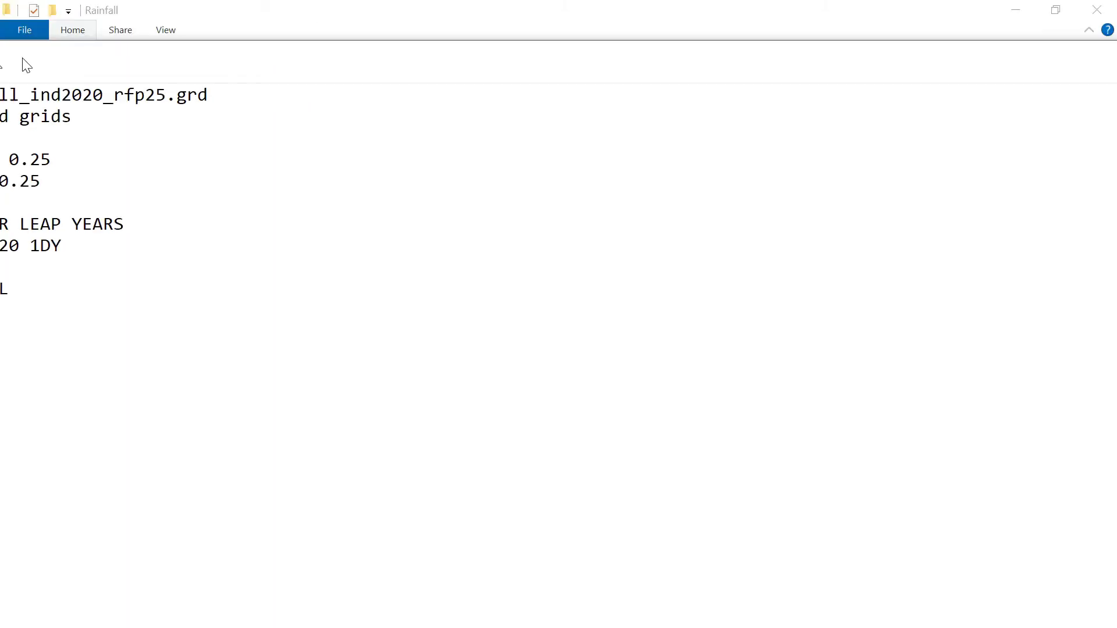
# Place rf.CTL and the Rainfall folder side by side, and compare the folder path and .grd file name with the DSET line.
pyautogui.moveTo(22, 58); pyautogui.dragTo(0, 57)
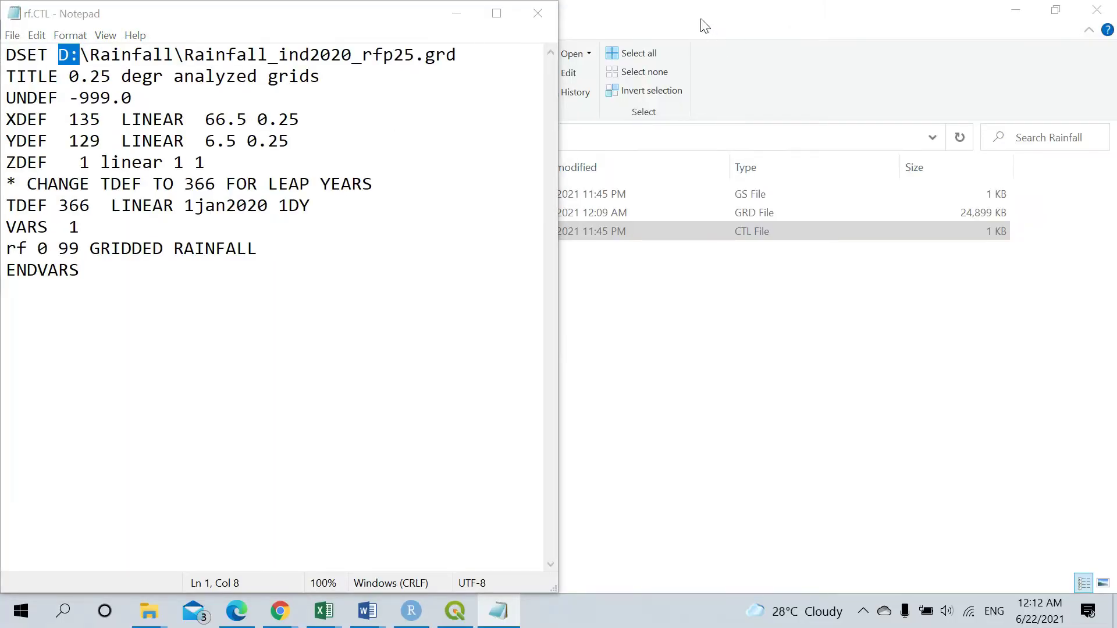
pyautogui.click(666, 93)
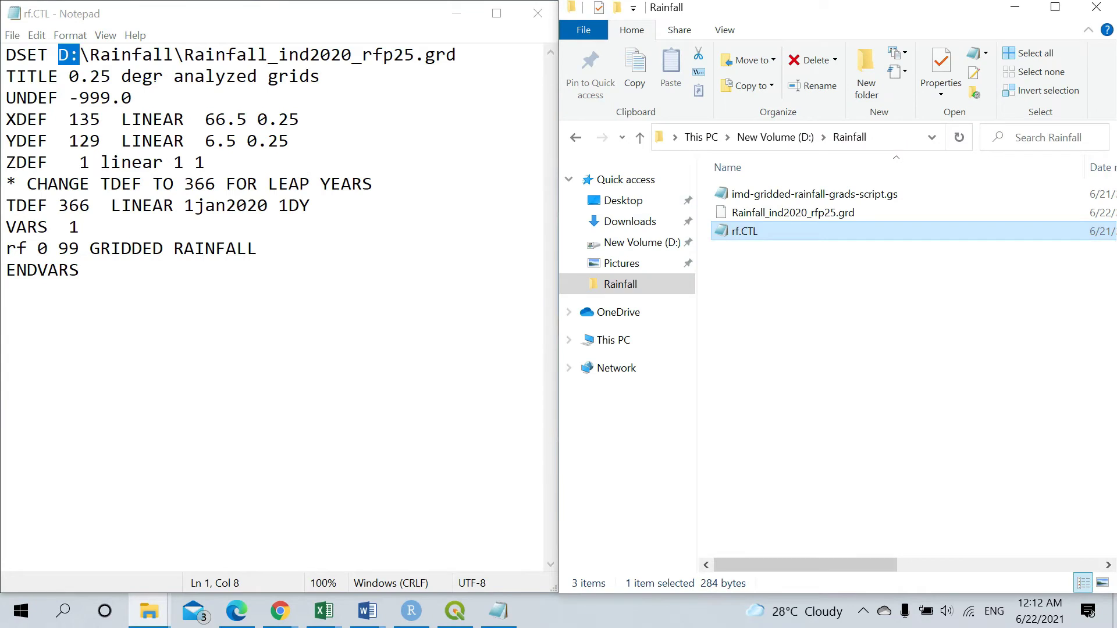
pyautogui.click(891, 144)
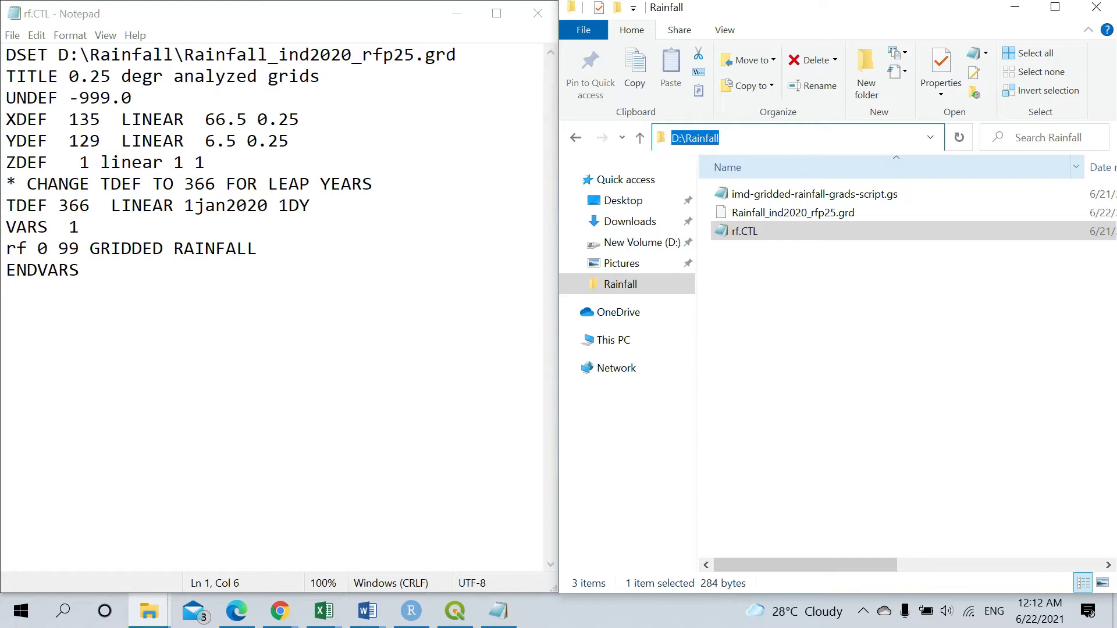
pyautogui.click(824, 218)
pyautogui.press('F2')
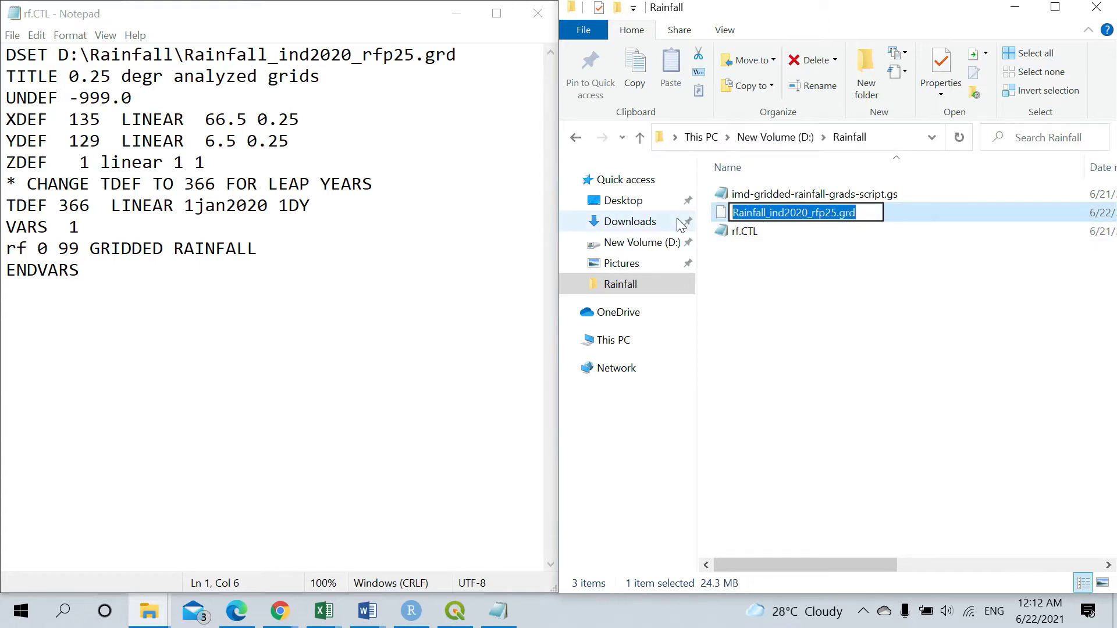
pyautogui.press('Return')
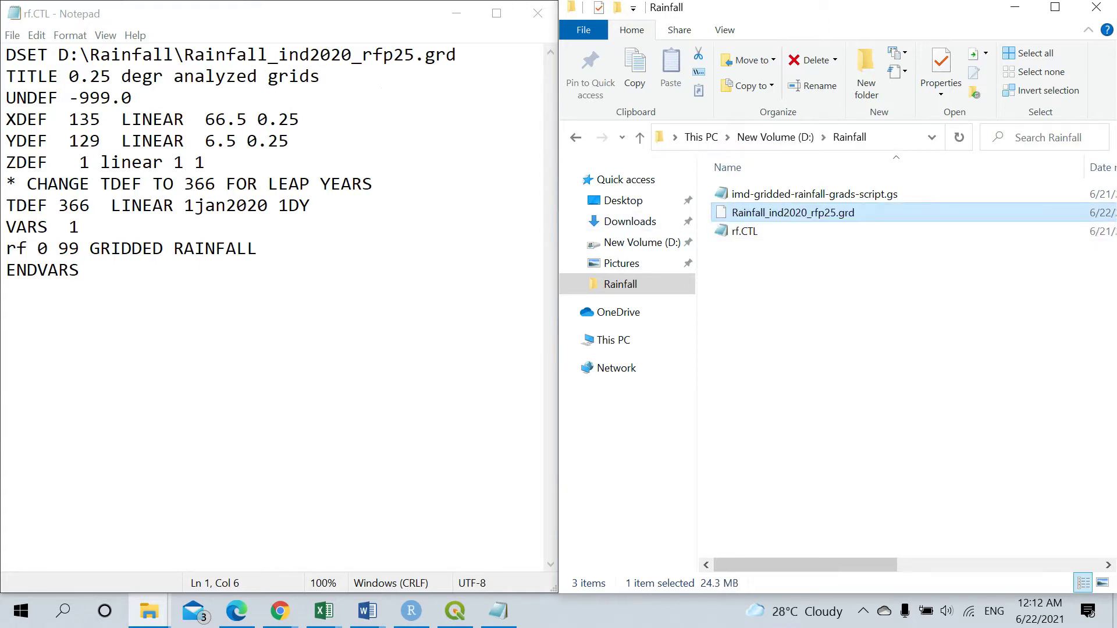
pyautogui.click(838, 319)
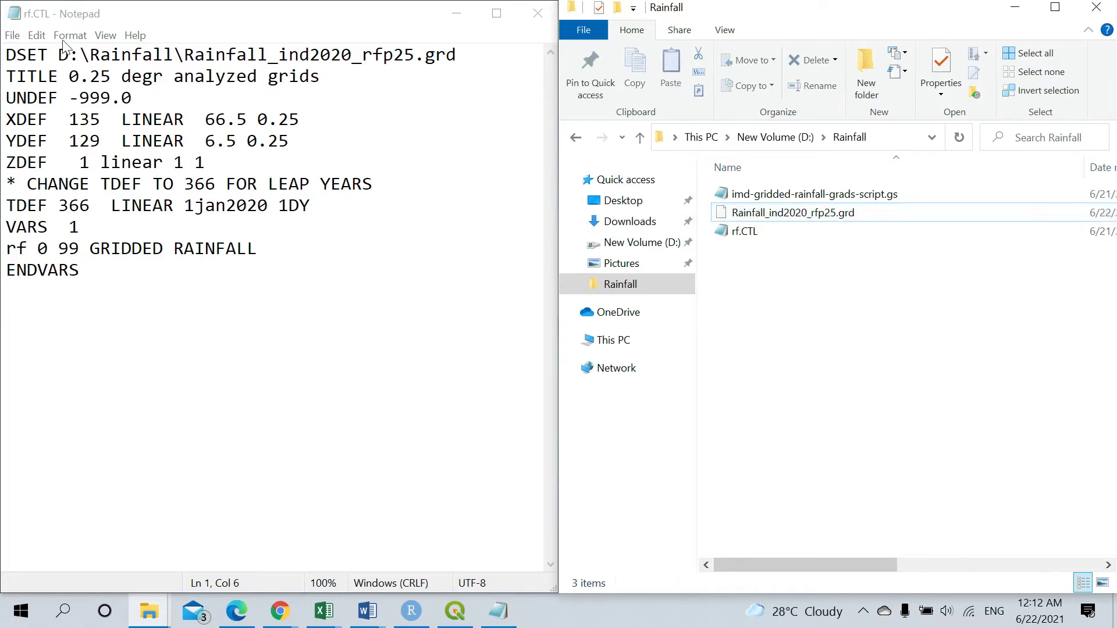
# Highlight the XDEF keyword, the YDEF grid spacing, and the XDEF start coordinate and grid count in rf.CTL to examine them.
pyautogui.moveTo(8, 120); pyautogui.dragTo(47, 119)
pyautogui.click(100, 120)
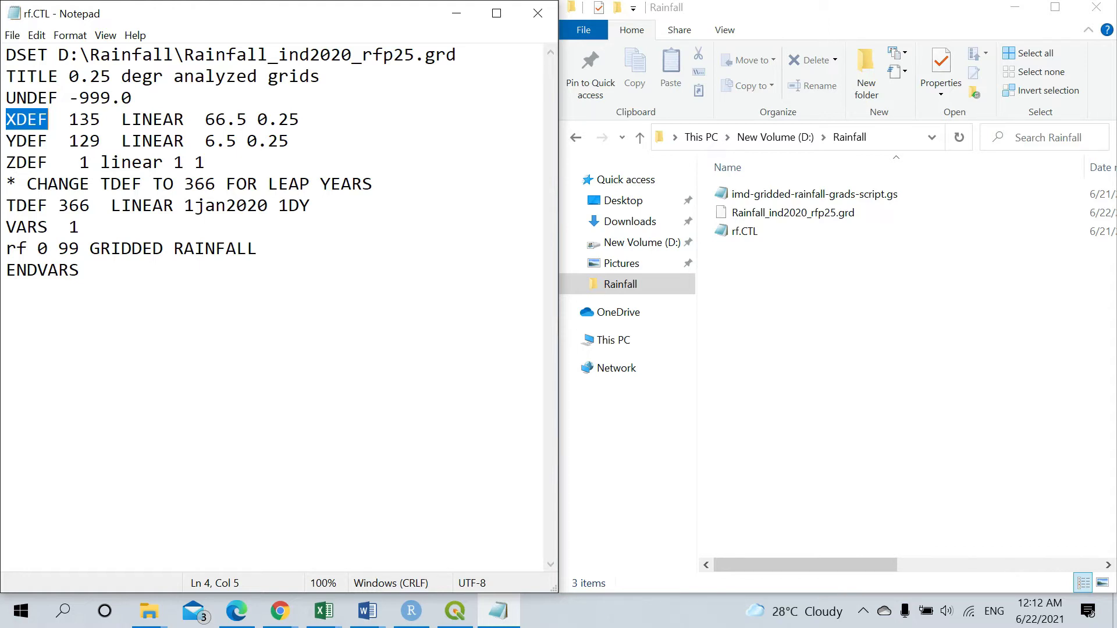
pyautogui.moveTo(289, 141); pyautogui.dragTo(247, 141)
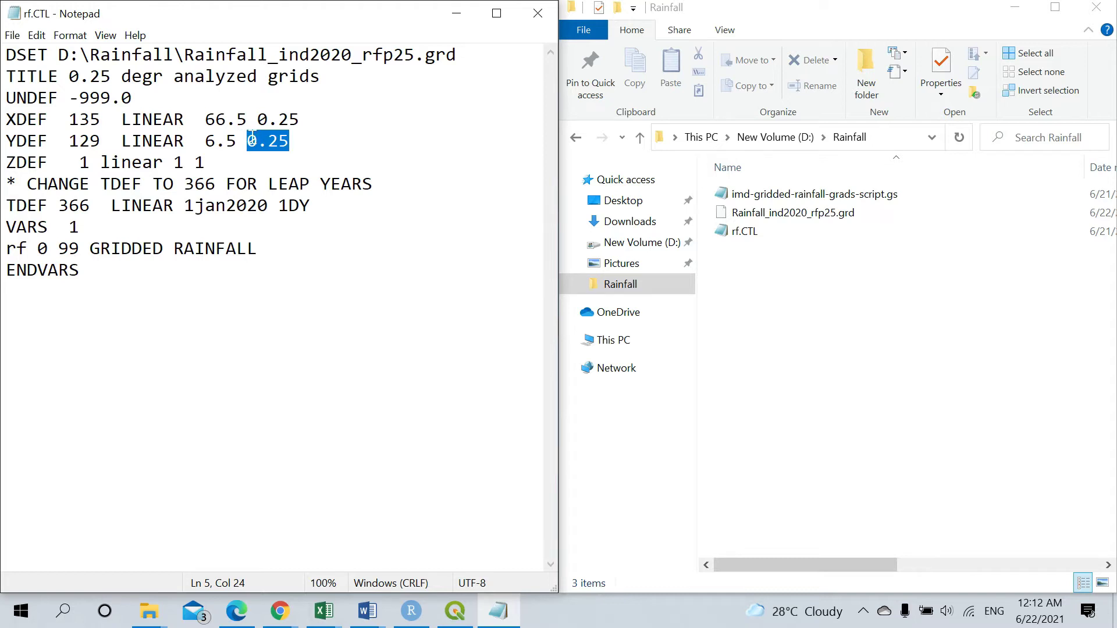
pyautogui.moveTo(236, 140)
pyautogui.mouseDown()
pyautogui.moveTo(206, 141)
pyautogui.moveTo(247, 119)
pyautogui.moveTo(215, 140)
pyautogui.moveTo(235, 141)
pyautogui.moveTo(246, 120)
pyautogui.mouseUp()
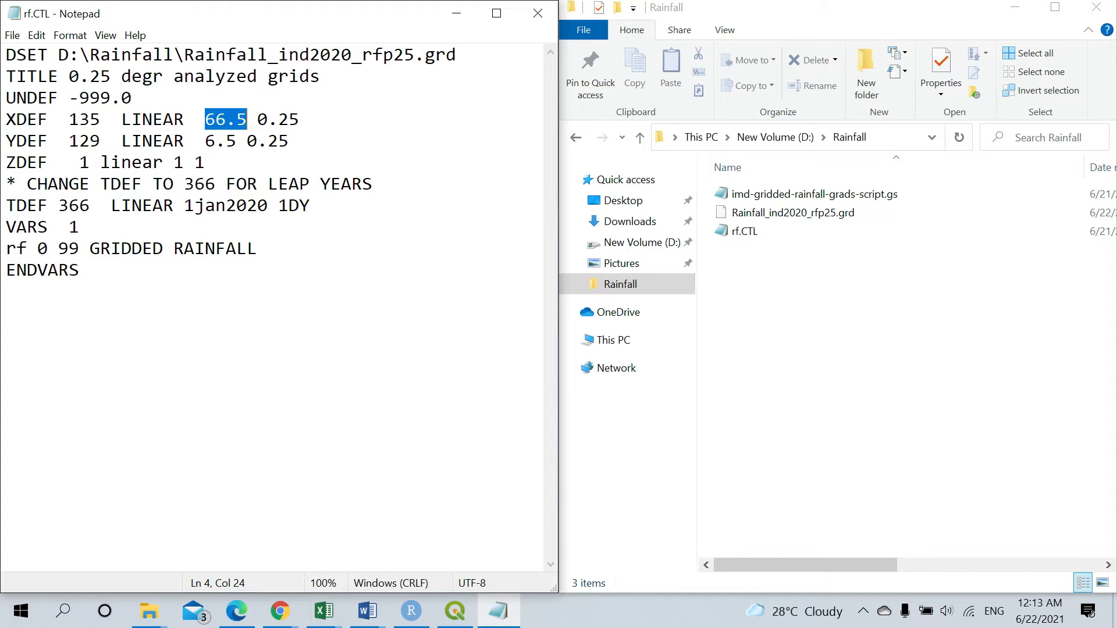
pyautogui.moveTo(73, 120); pyautogui.dragTo(99, 119)
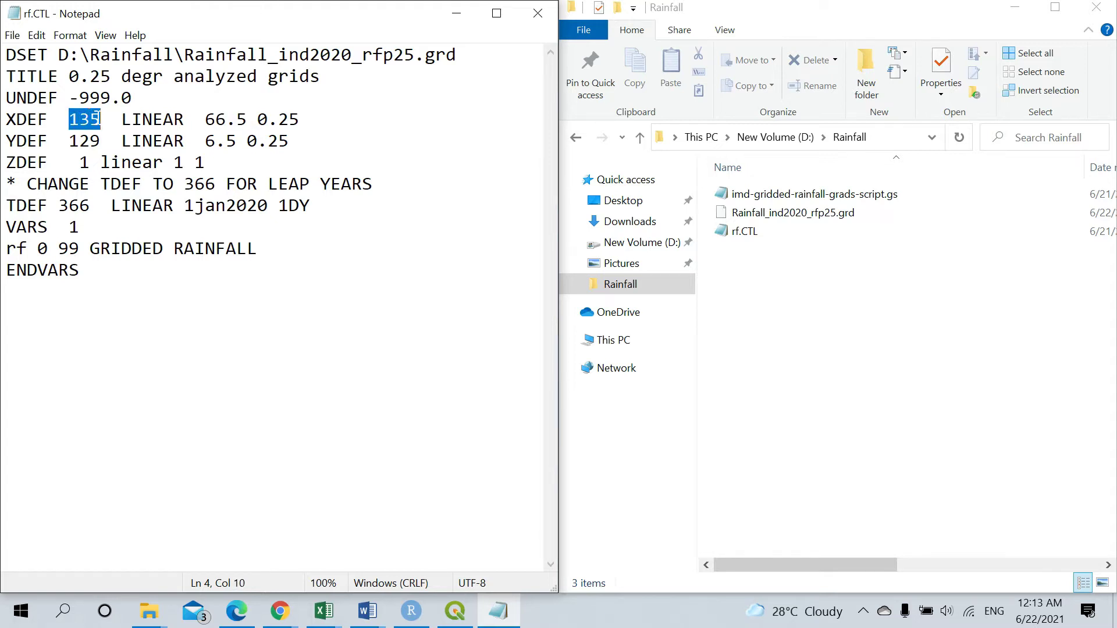
# Highlight the YDEF grid count and the XDEF and YDEF lines in rf.CTL to examine the grid definition.
pyautogui.moveTo(69, 141); pyautogui.dragTo(99, 139)
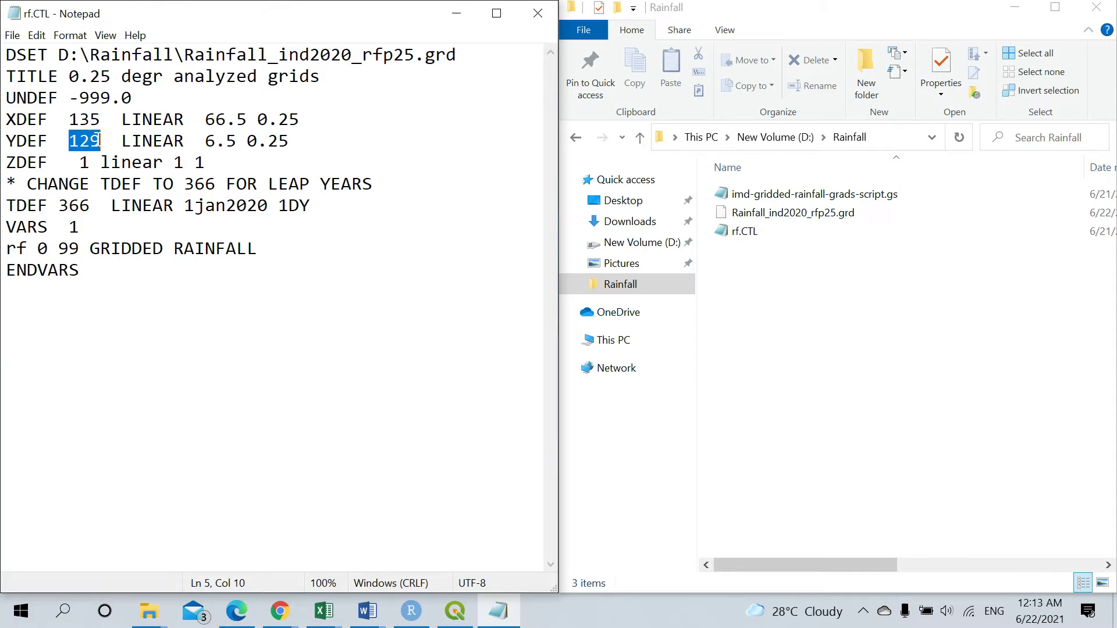
pyautogui.click(215, 162)
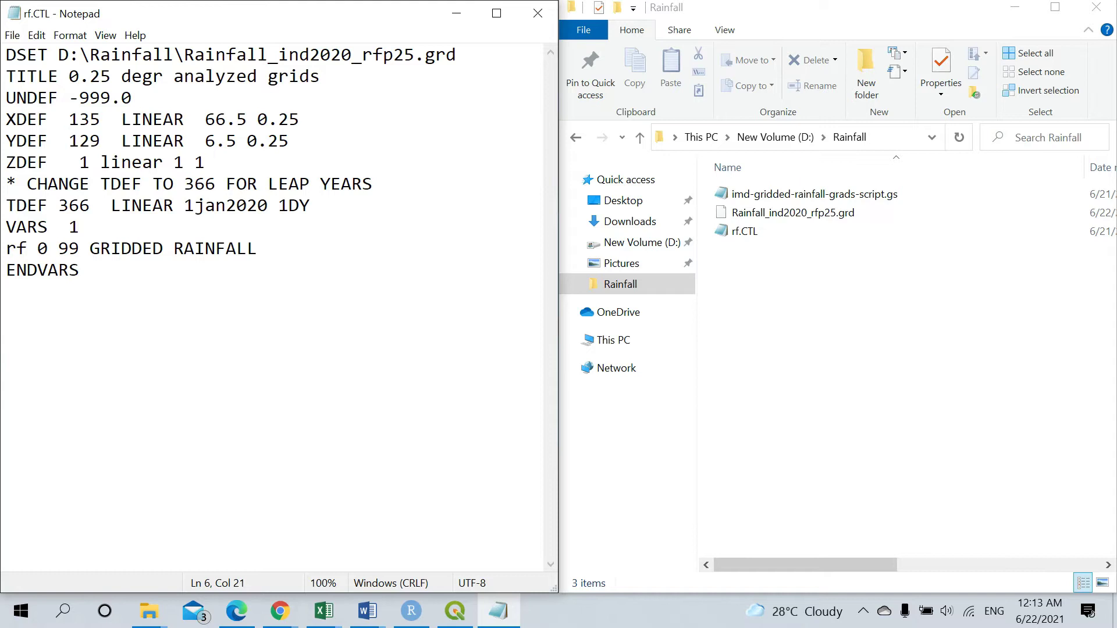
pyautogui.moveTo(215, 162); pyautogui.dragTo(6, 119)
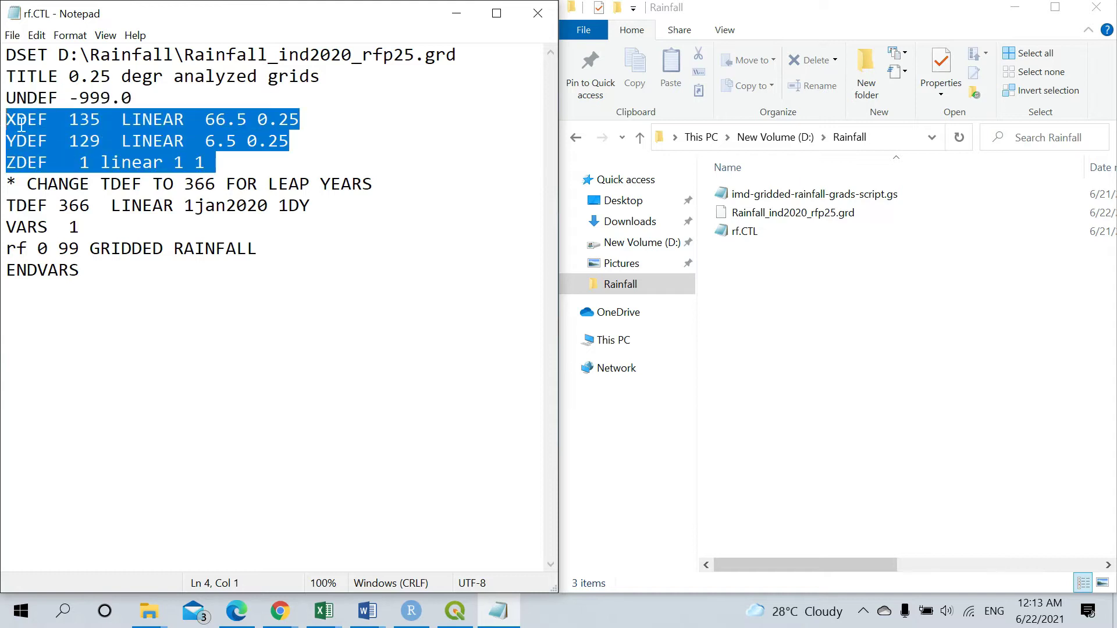
pyautogui.click(288, 141)
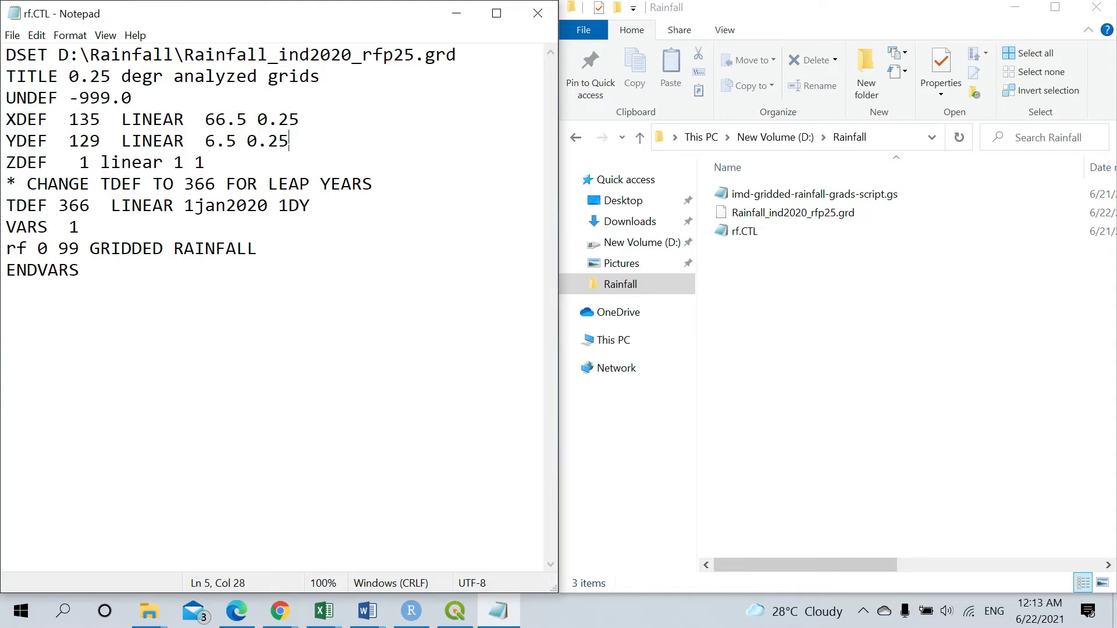
pyautogui.hotkey('shift', 'Left')
pyautogui.hotkey('shift', 'Left')
pyautogui.hotkey('shift', 'Left')
pyautogui.hotkey('shift', 'Left')
pyautogui.keyDown('shift'); pyautogui.click(5, 120); pyautogui.keyUp('shift')
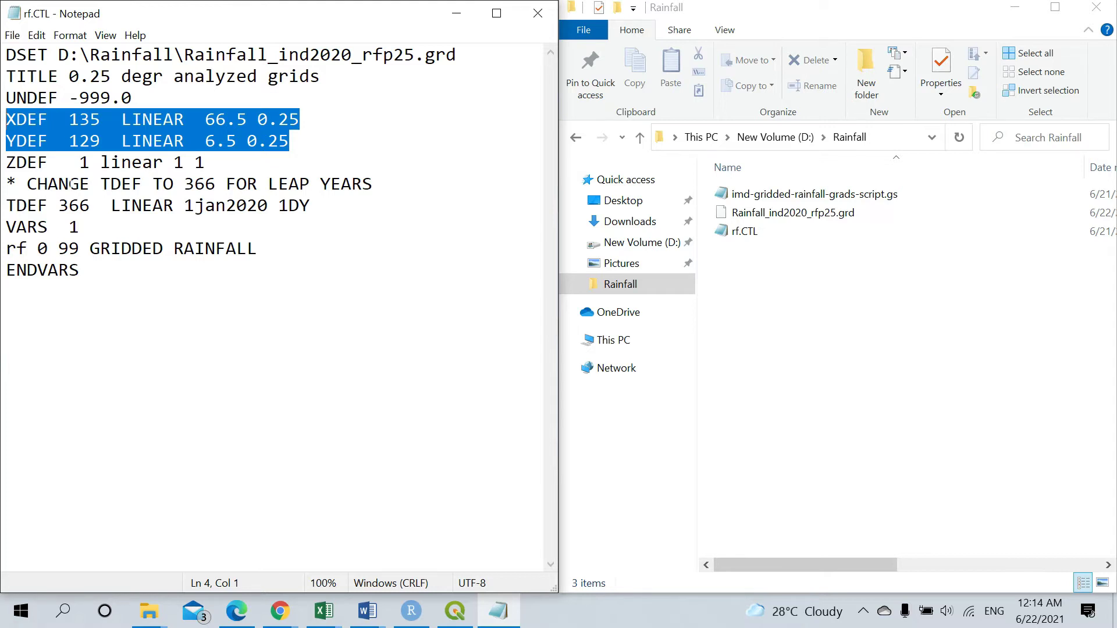
# Enter 366 as the TDEF day count in rf.CTL, and highlight the start date 1jan2020 on the same line.
pyautogui.moveTo(90, 206); pyautogui.dragTo(61, 206)
pyautogui.click(232, 338)
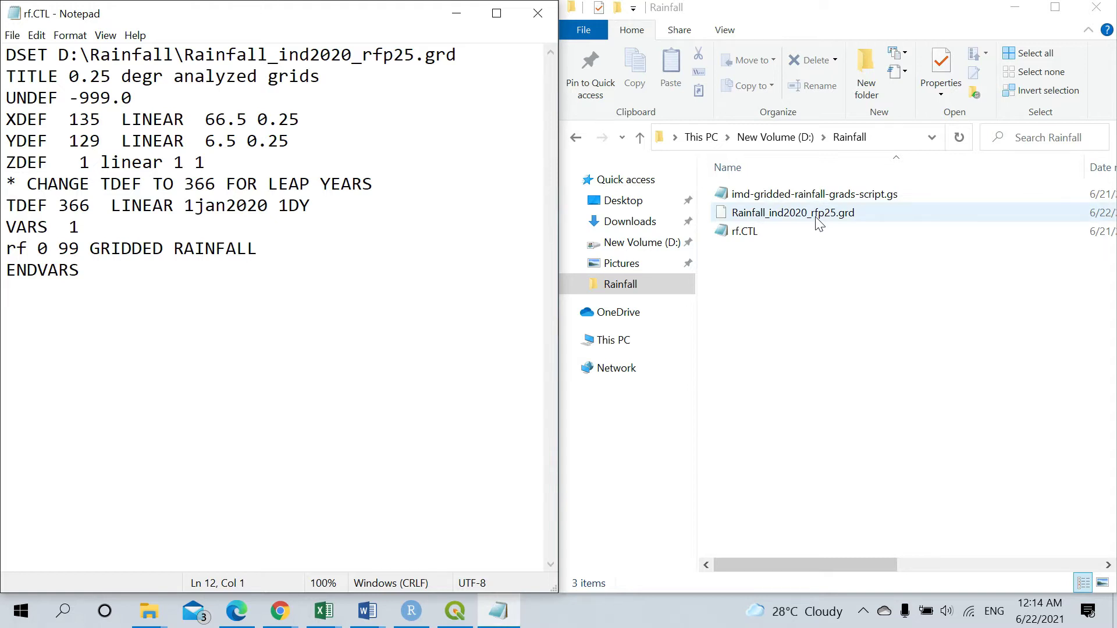
pyautogui.moveTo(90, 206); pyautogui.dragTo(62, 209)
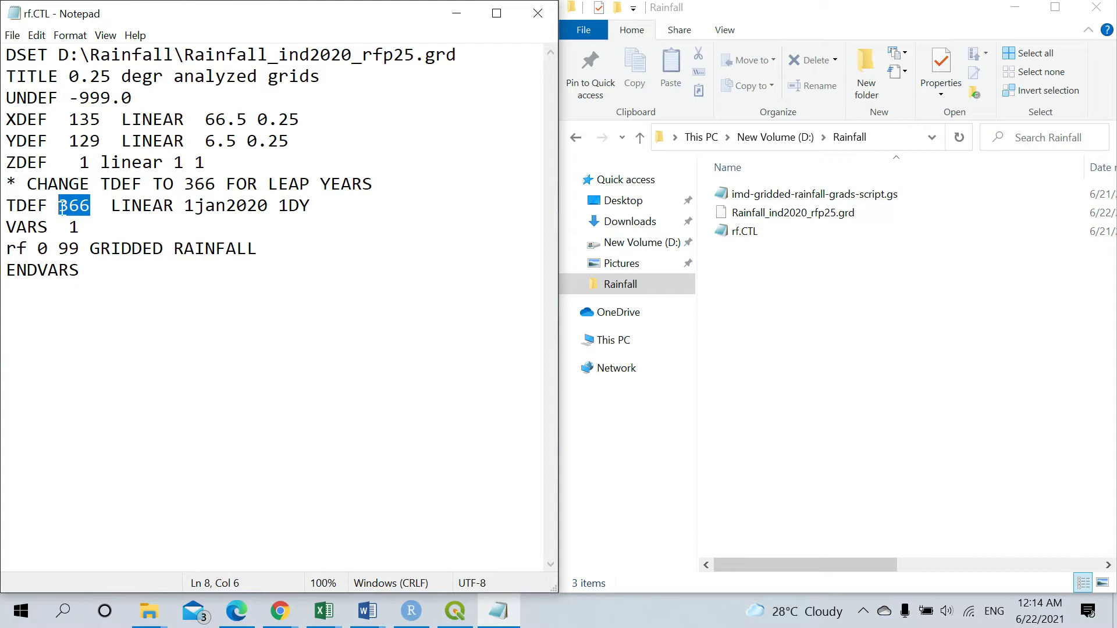
pyautogui.write('366')
pyautogui.click(187, 207)
pyautogui.moveTo(185, 207); pyautogui.dragTo(268, 207)
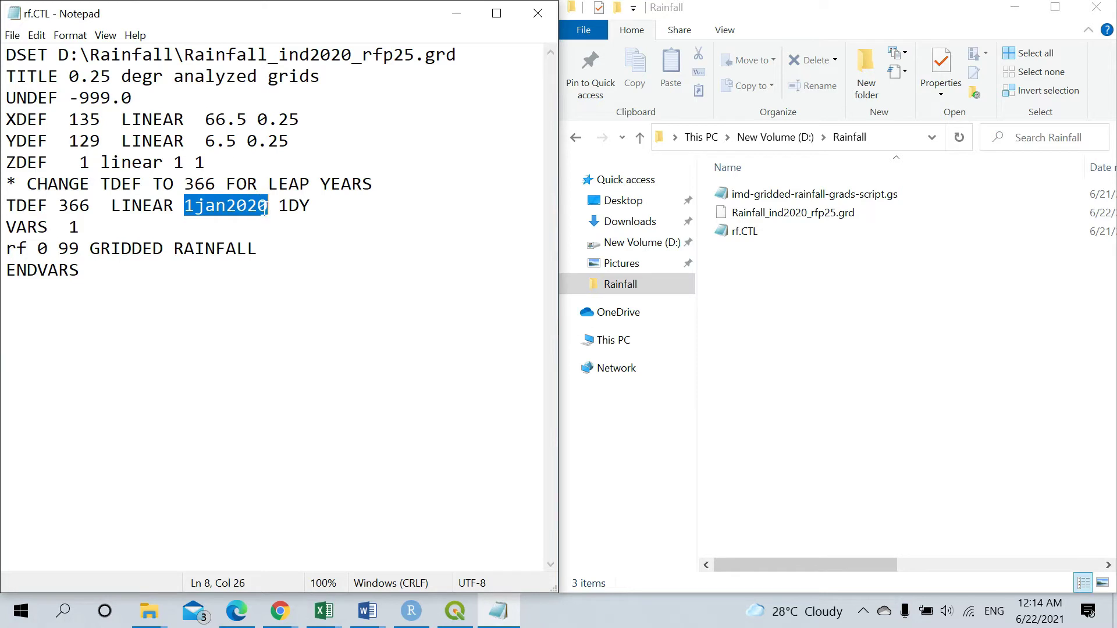
pyautogui.click(6, 291)
pyautogui.click(80, 227)
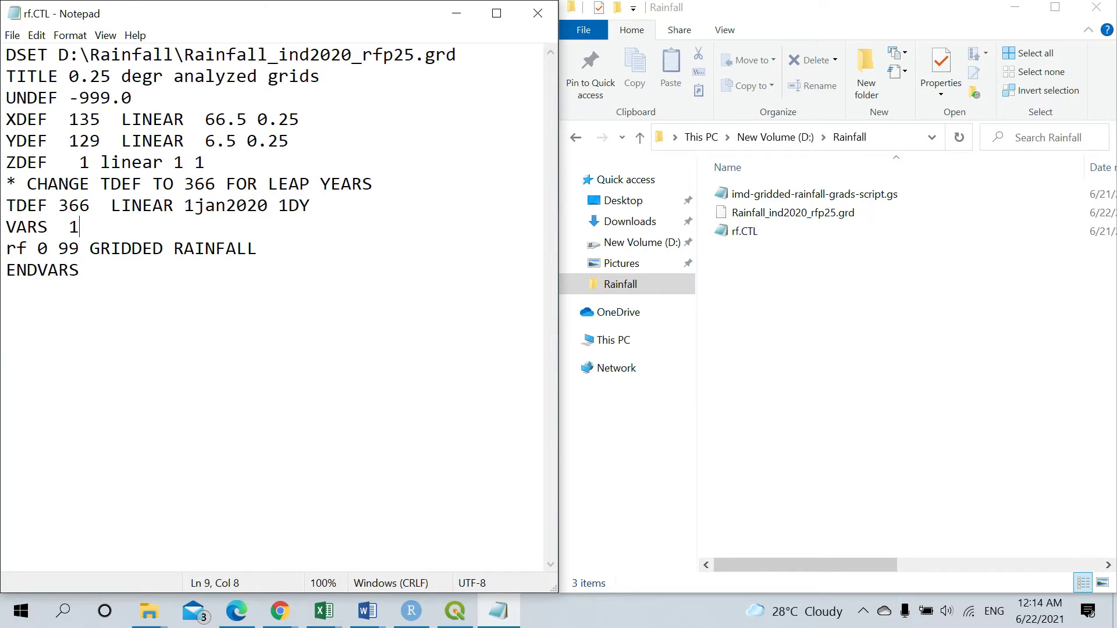
# Save rf.CTL and close its Notepad window.
pyautogui.click(6, 291)
pyautogui.click(8, 36)
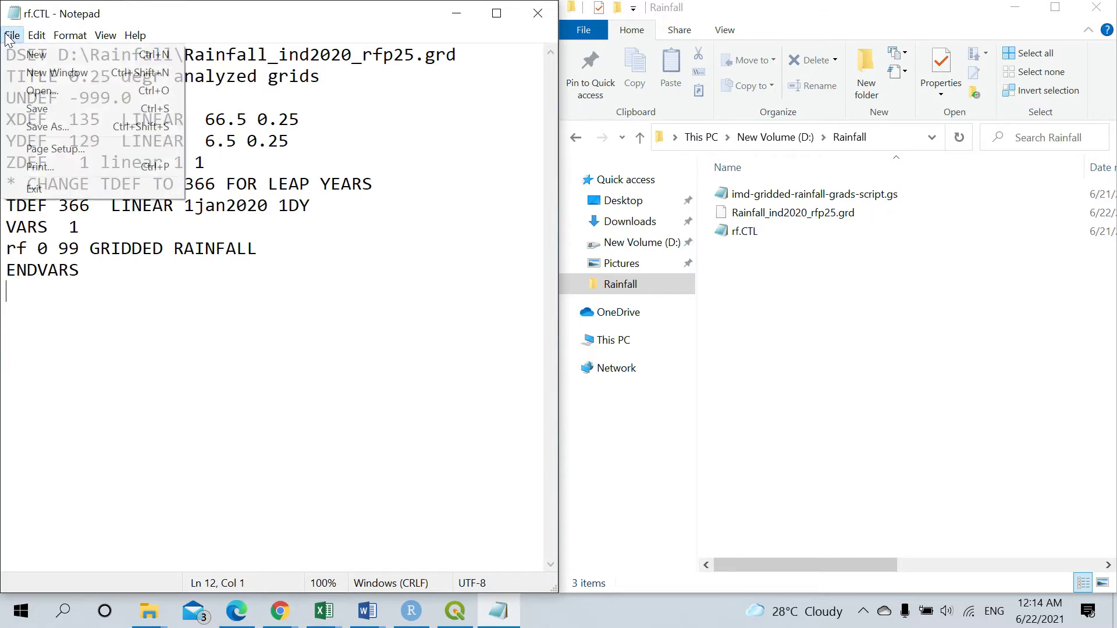
pyautogui.click(62, 110)
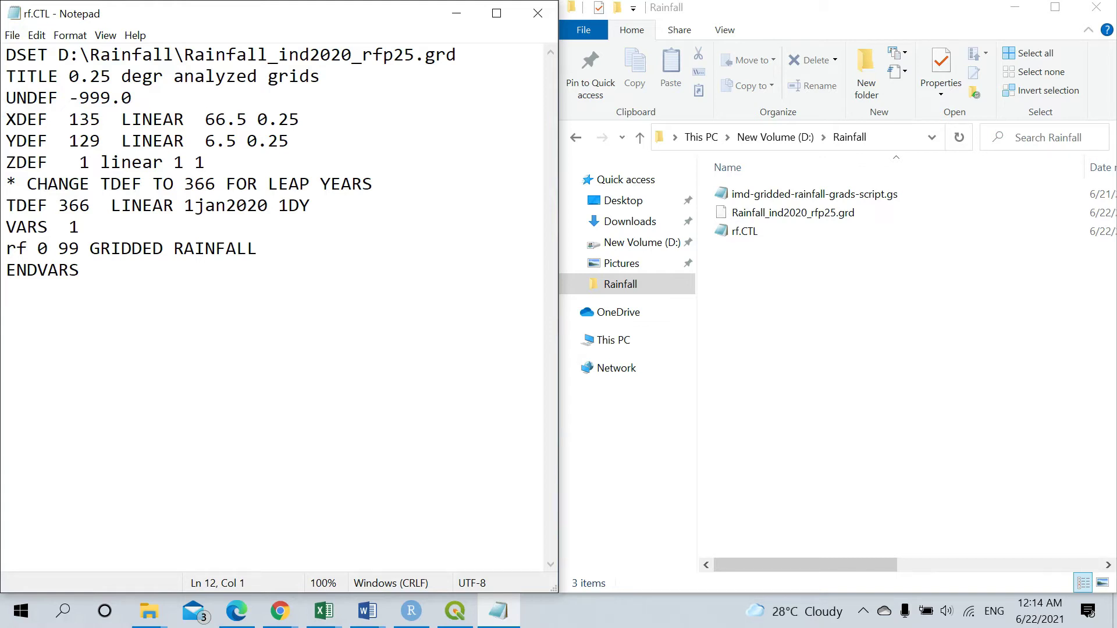
pyautogui.click(538, 13)
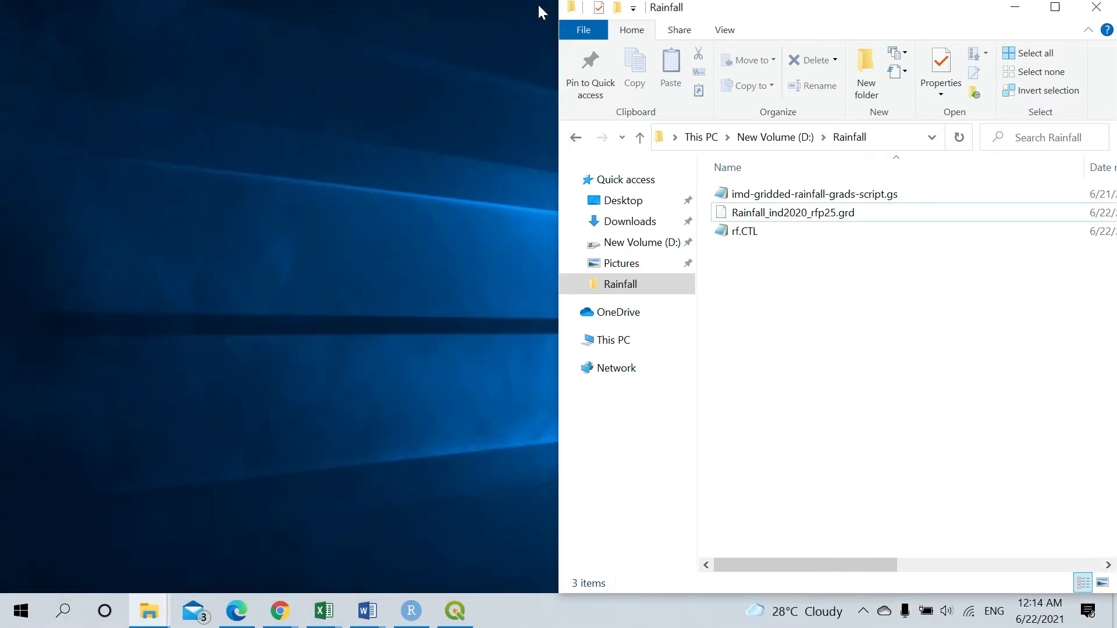
# Open imd-gridded-rainfall-grads-script.gs beside the Rainfall folder and compare the rf.ctl path in its open line with the folder path.
pyautogui.doubleClick(868, 203)
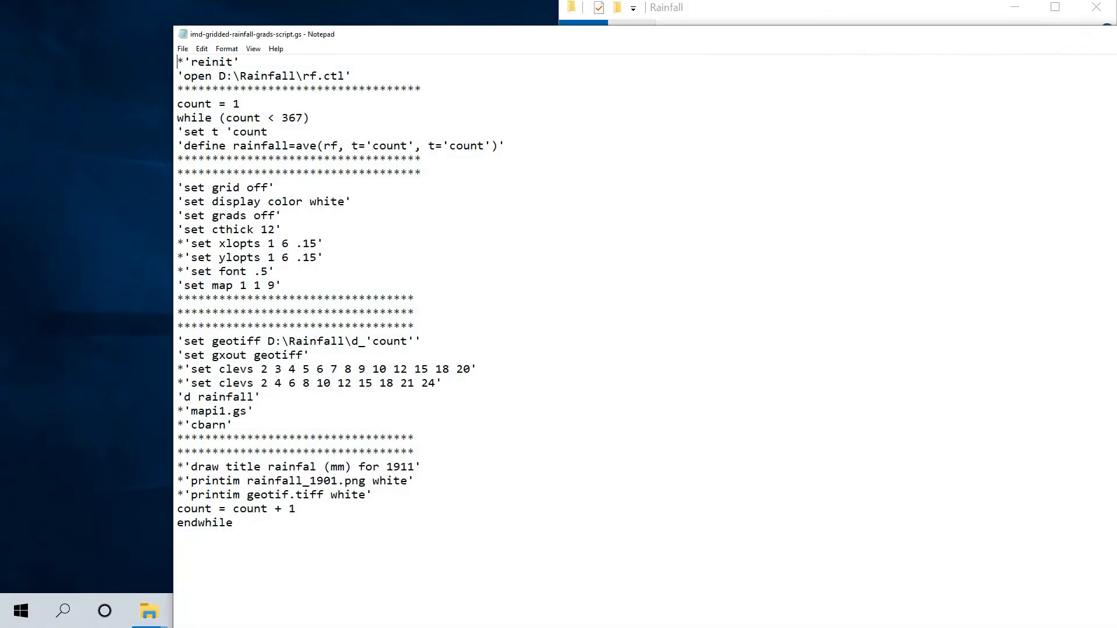
pyautogui.moveTo(582, 42); pyautogui.dragTo(5, 129)
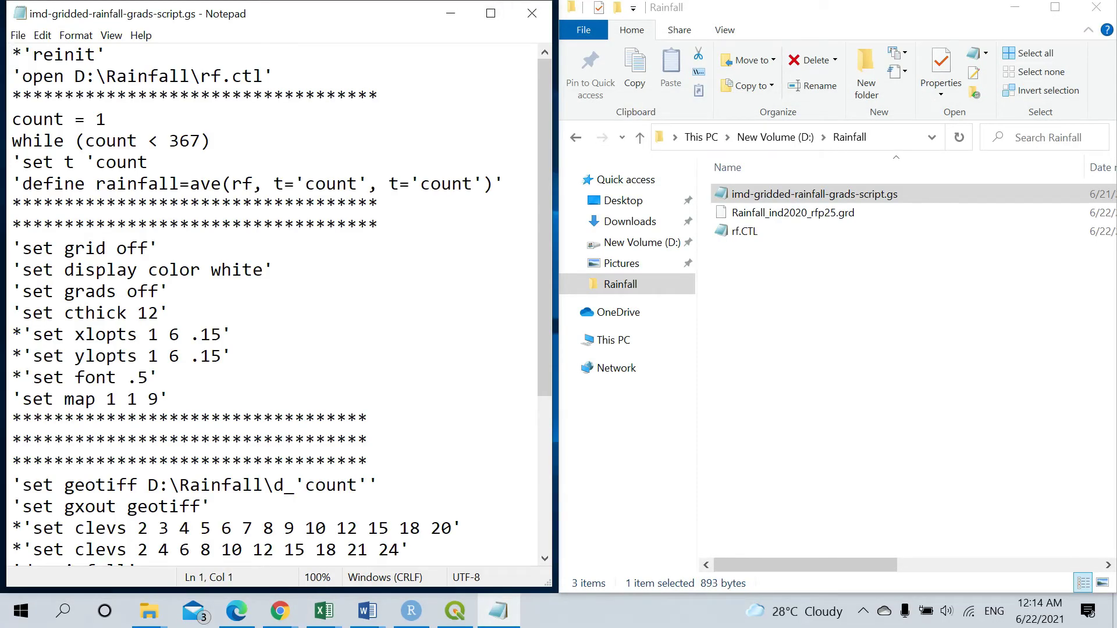
pyautogui.moveTo(74, 76); pyautogui.dragTo(263, 76)
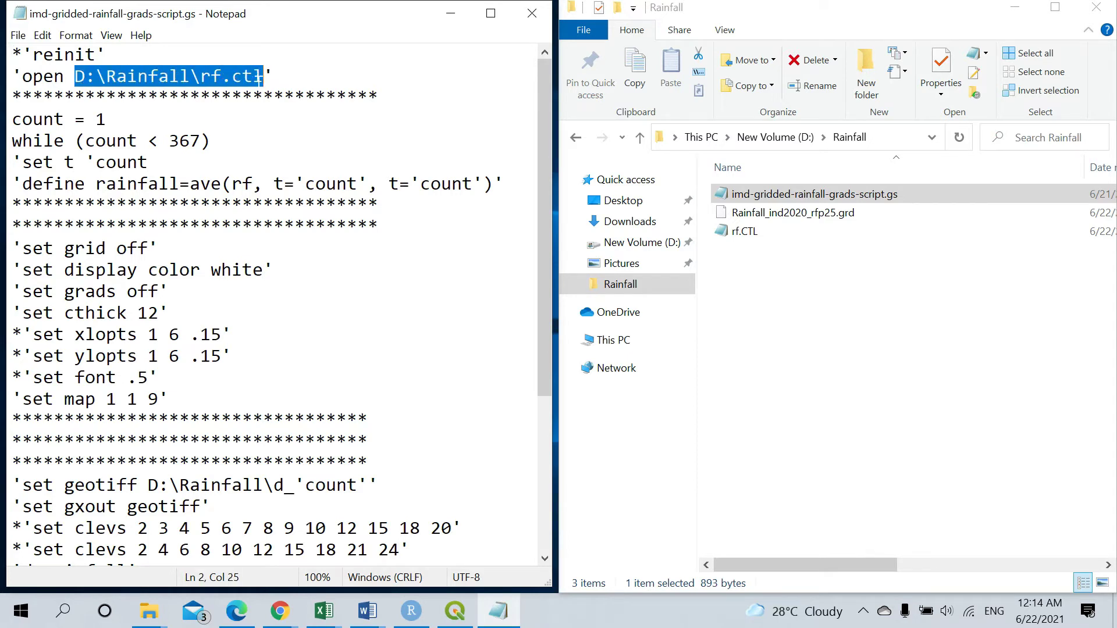
pyautogui.click(766, 244)
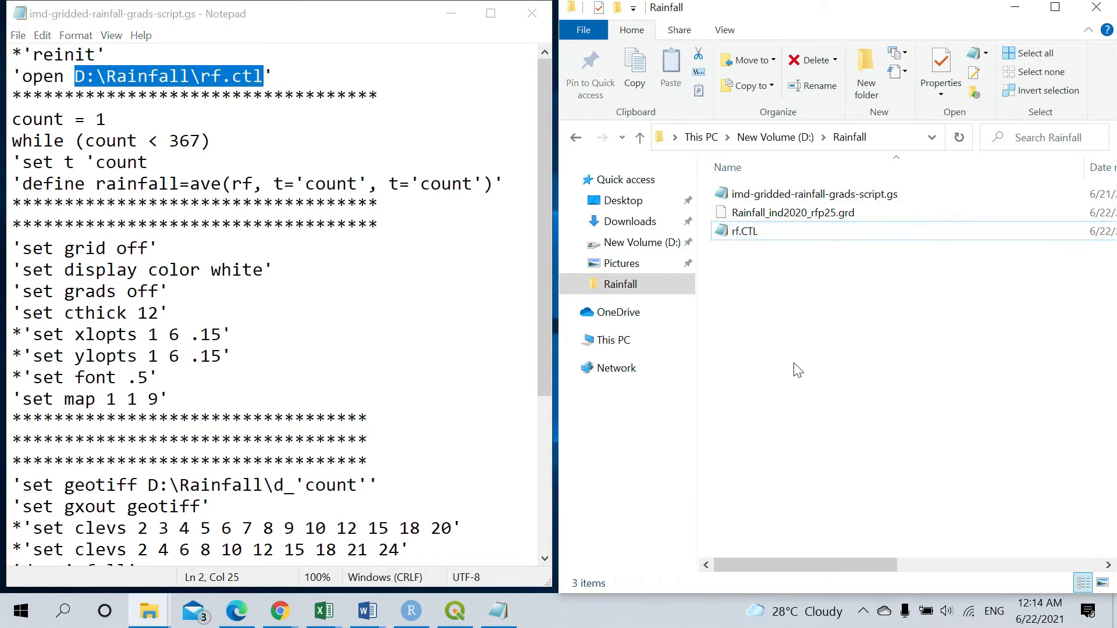
pyautogui.click(892, 145)
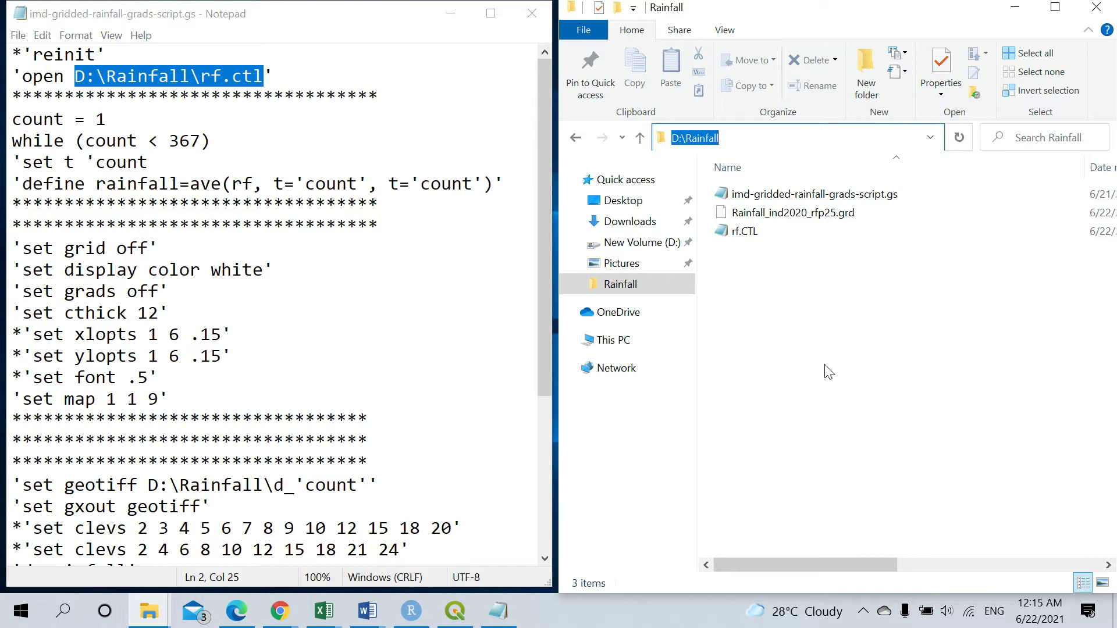
pyautogui.click(410, 227)
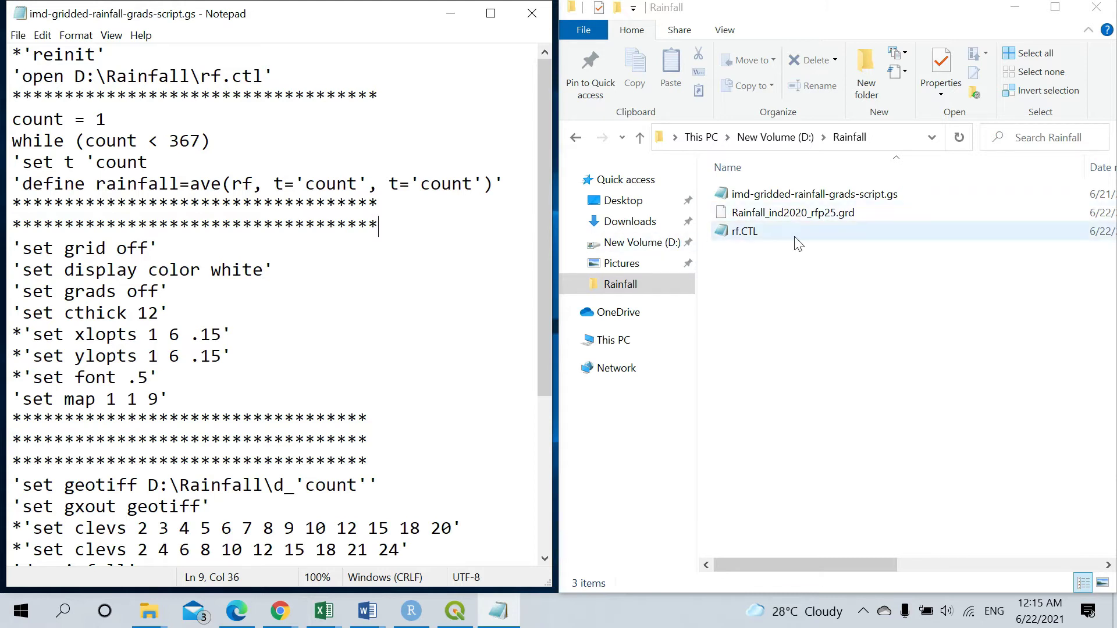
# Highlight the loop limit in the script's while condition and try changing the comparison operator to <=.
pyautogui.moveTo(201, 141); pyautogui.dragTo(170, 141)
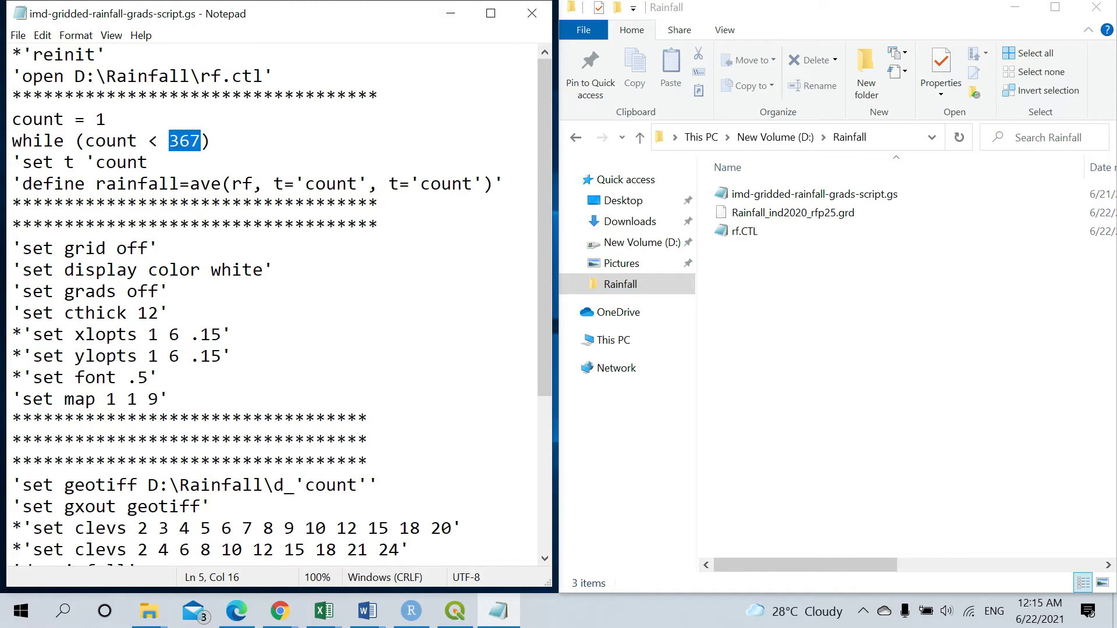
pyautogui.press('Left')
pyautogui.hotkey('shift', 'Left')
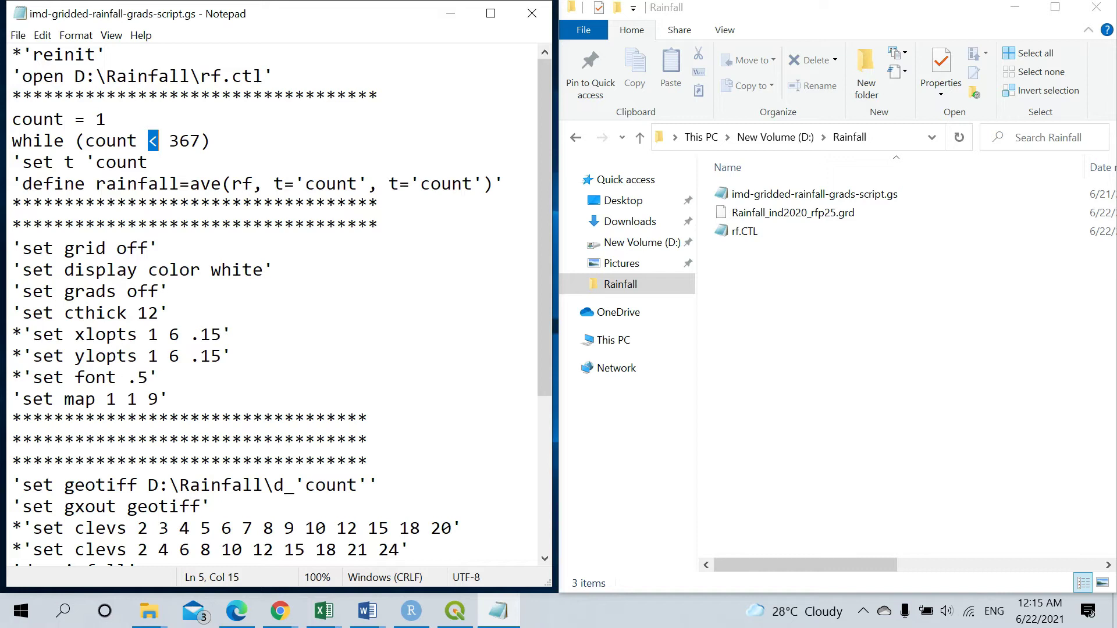
pyautogui.press('Left')
pyautogui.press('Right')
pyautogui.write('=')
pyautogui.press('Right')
pyautogui.press('Right')
pyautogui.press('Right')
pyautogui.press('Right')
pyautogui.press('BackSpace')
pyautogui.write('7')
pyautogui.press('BackSpace')
pyautogui.write('7')
pyautogui.press('Left')
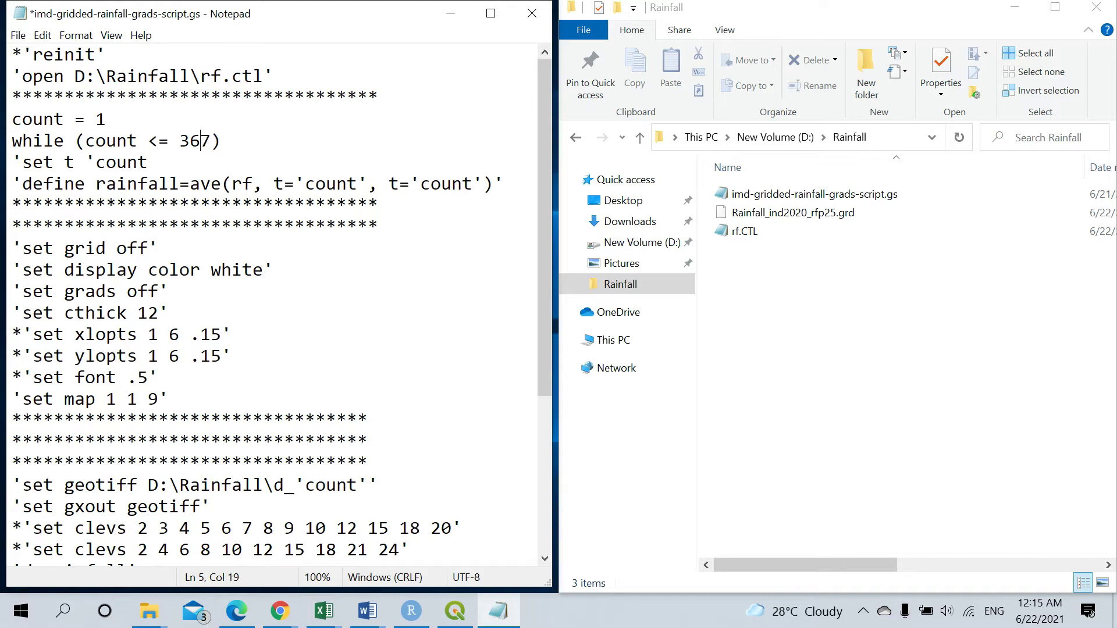
# Remove the equals sign from the comparison operator in the while condition, leaving only <.
pyautogui.press('Left')
pyautogui.press('Left')
pyautogui.press('Left')
pyautogui.press('BackSpace')
# Highlight the loop limit in the while condition and the open line with the rf.ctl path to examine them.
pyautogui.press('Right')
pyautogui.hotkey('shift', 'End')
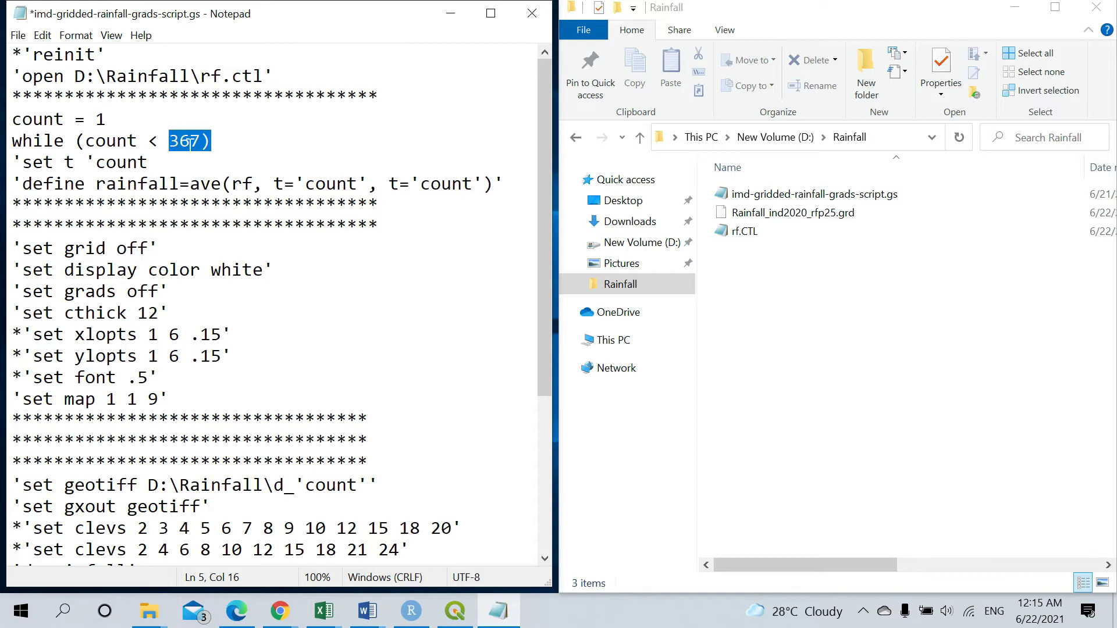
pyautogui.press('End')
pyautogui.hotkey('shift', 'Left')
pyautogui.hotkey('shift', 'Left')
pyautogui.hotkey('shift', 'Left')
pyautogui.hotkey('shift', 'Left')
pyautogui.moveTo(22, 77); pyautogui.dragTo(257, 77)
pyautogui.moveTo(211, 141); pyautogui.dragTo(169, 141)
# Examine the output path in the script's set geotiff line and change its file name prefix to day_.
pyautogui.scroll(-2, 170, 141)
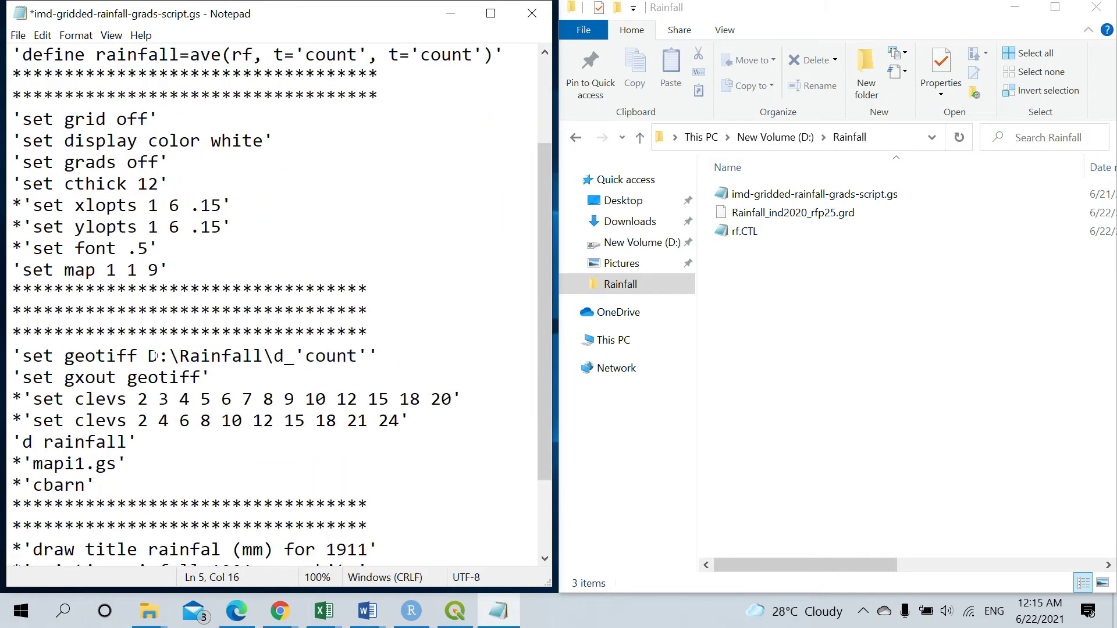
pyautogui.moveTo(64, 356); pyautogui.dragTo(138, 355)
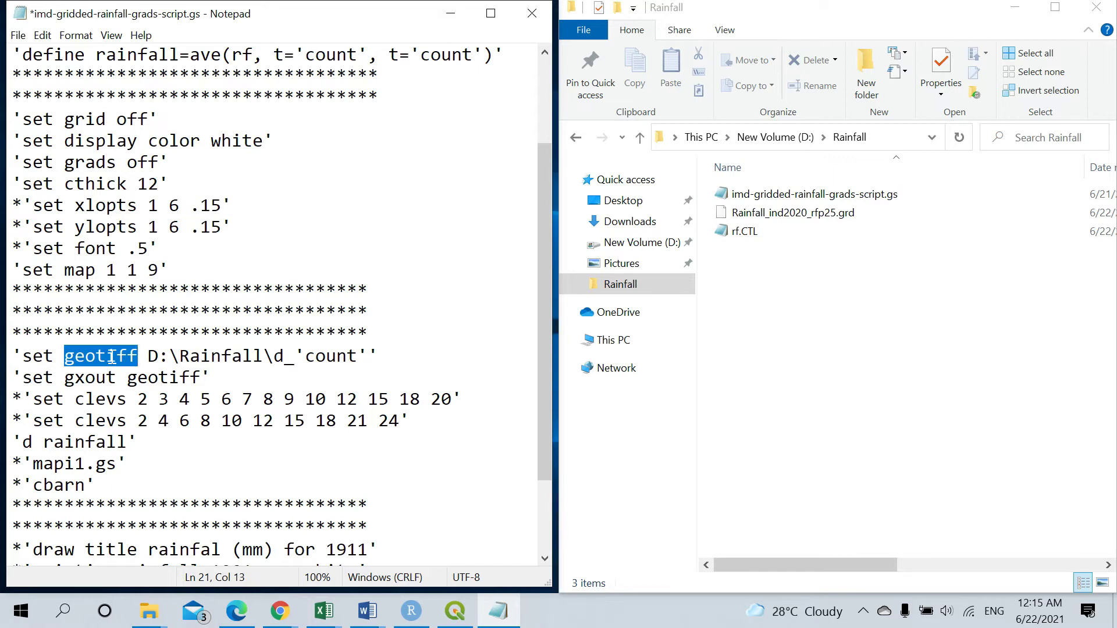
pyautogui.moveTo(150, 356); pyautogui.dragTo(291, 356)
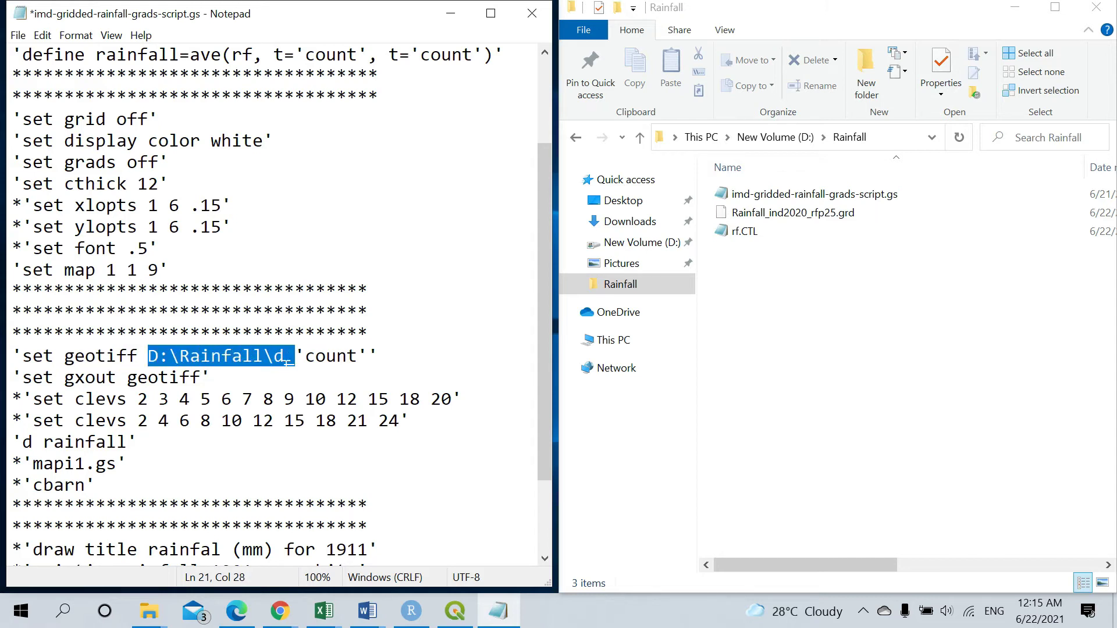
pyautogui.click(159, 355)
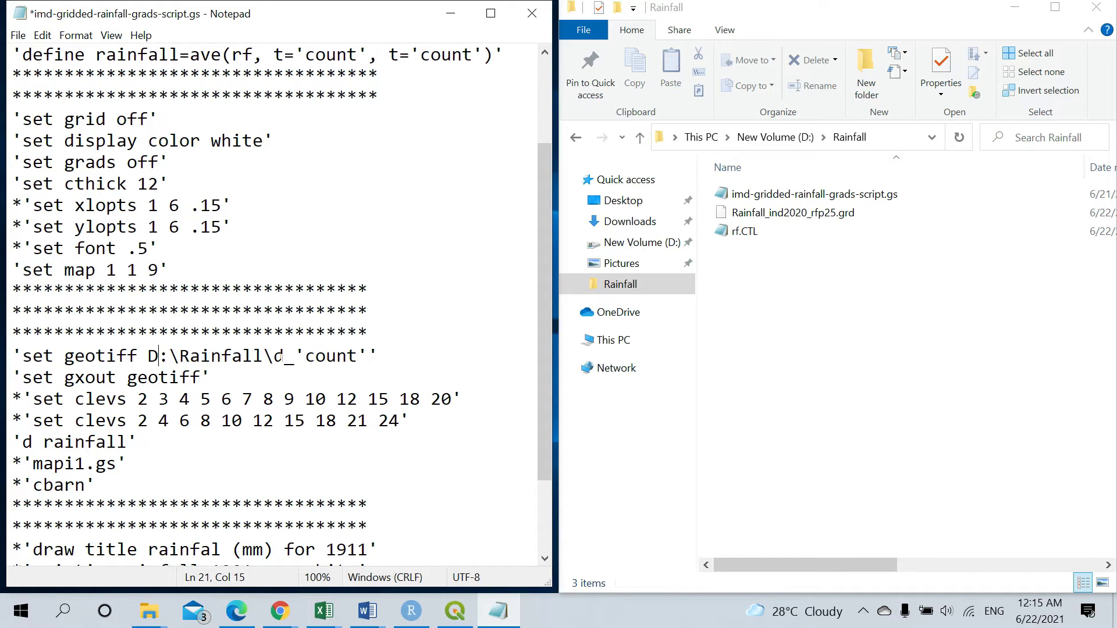
pyautogui.moveTo(295, 356); pyautogui.dragTo(277, 355)
pyautogui.click(284, 356)
pyautogui.write('ay')
# Review the whole script, highlighting the set geotiff line, the rf.ctl path in the open line and the while loop limit.
pyautogui.scroll(2, 274, 303)
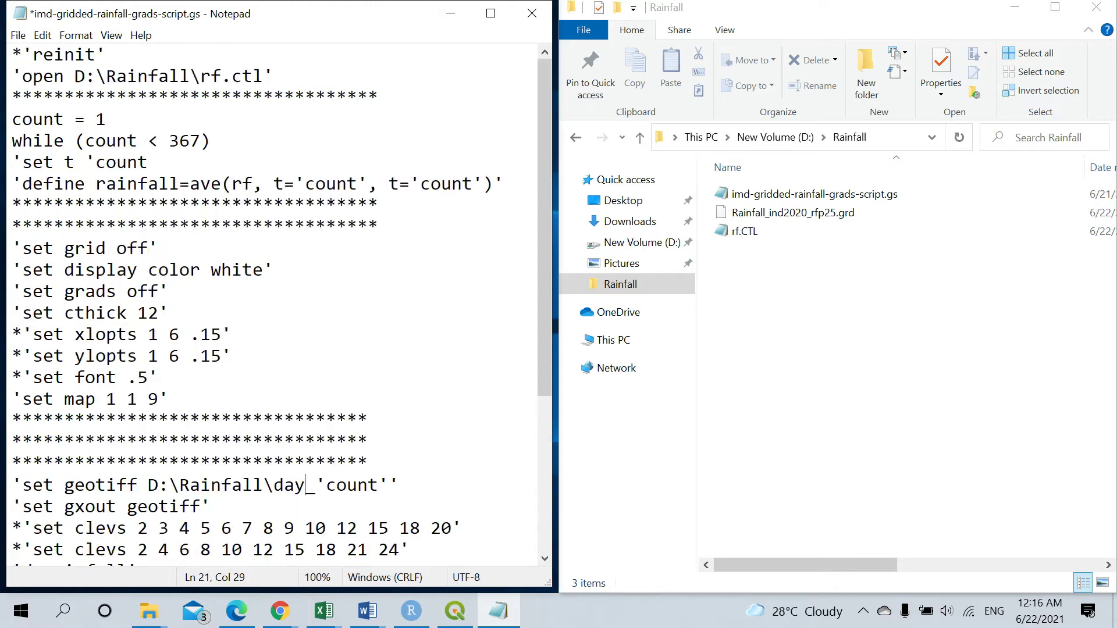
pyautogui.scroll(-3, 273, 302)
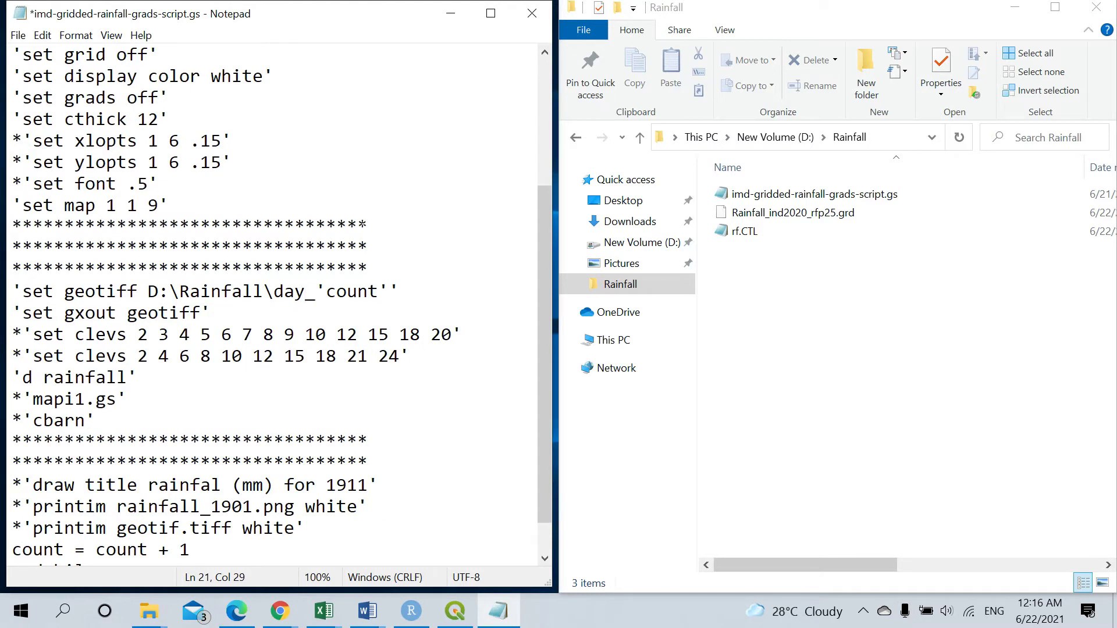
pyautogui.scroll(-1, 362, 440)
pyautogui.click(361, 441)
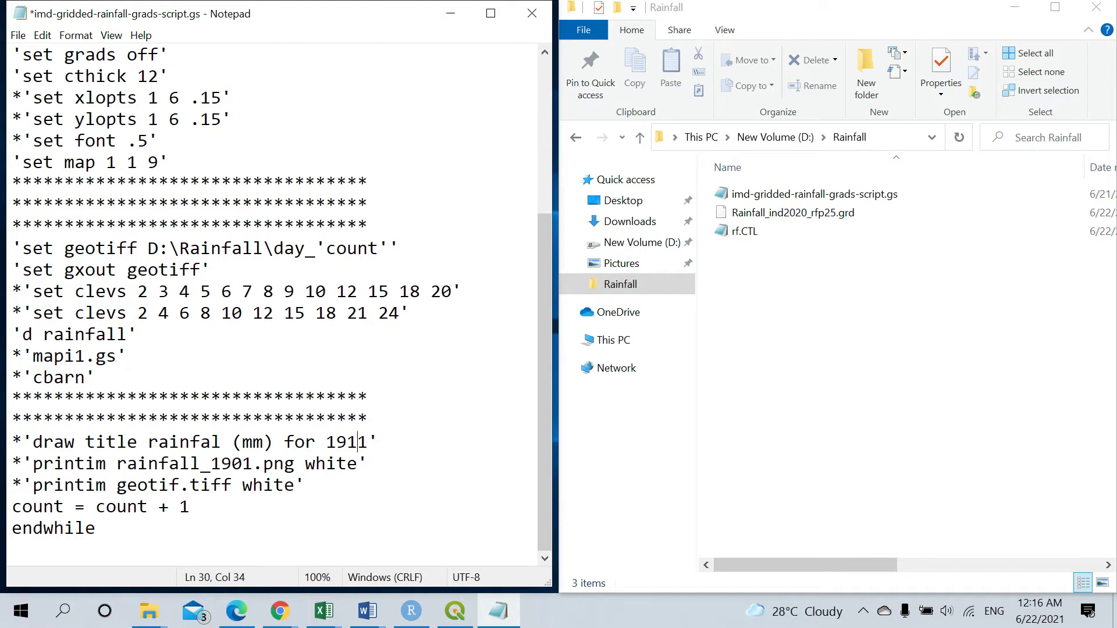
pyautogui.scroll(2, 360, 443)
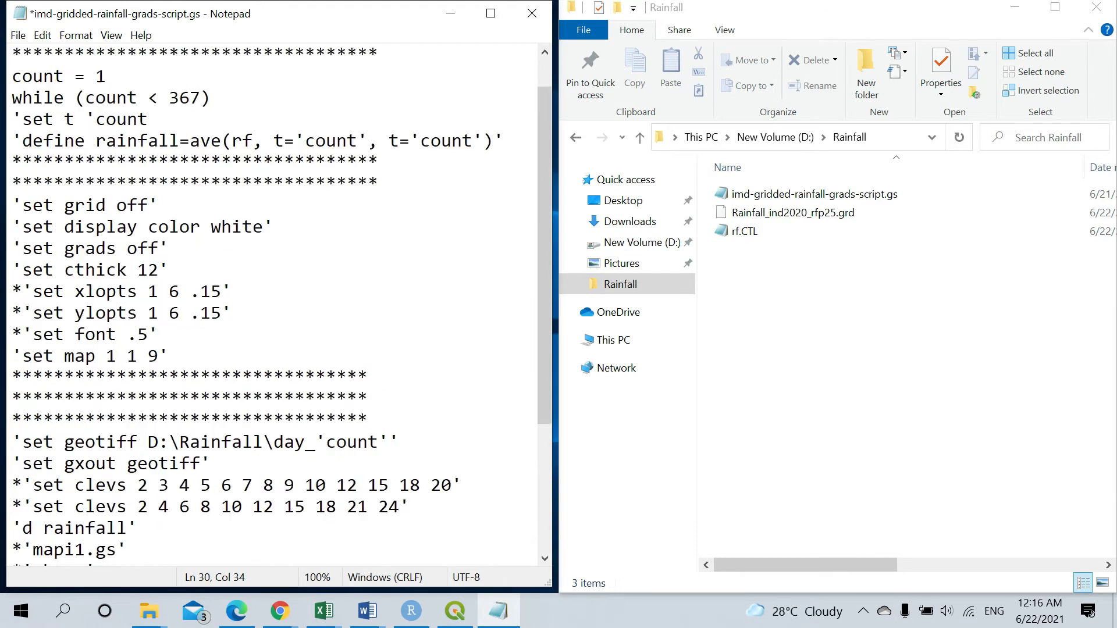
pyautogui.scroll(-2, 361, 442)
pyautogui.scroll(3, 273, 303)
pyautogui.moveTo(400, 442); pyautogui.dragTo(23, 441)
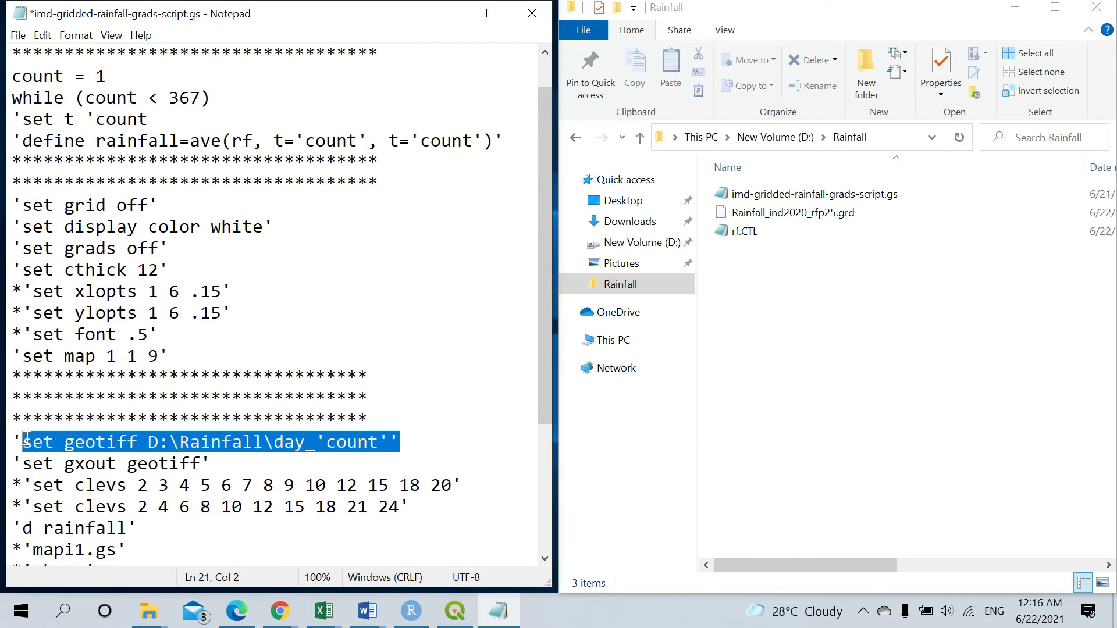
pyautogui.scroll(1, 26, 438)
pyautogui.moveTo(274, 76); pyautogui.dragTo(86, 76)
pyautogui.moveTo(211, 141); pyautogui.dragTo(160, 140)
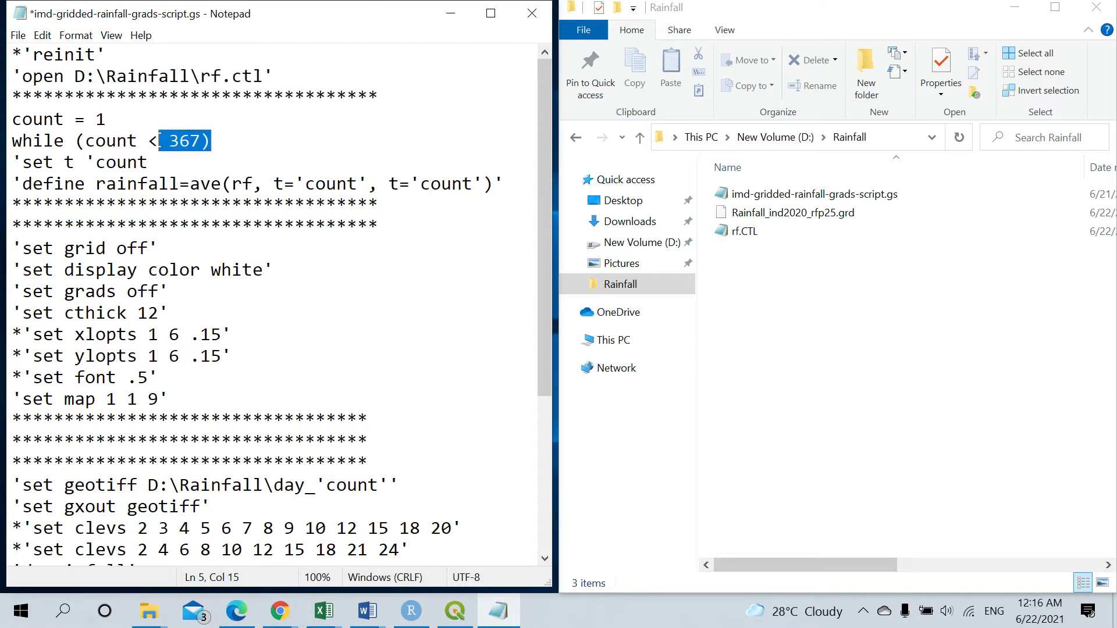
pyautogui.click(372, 313)
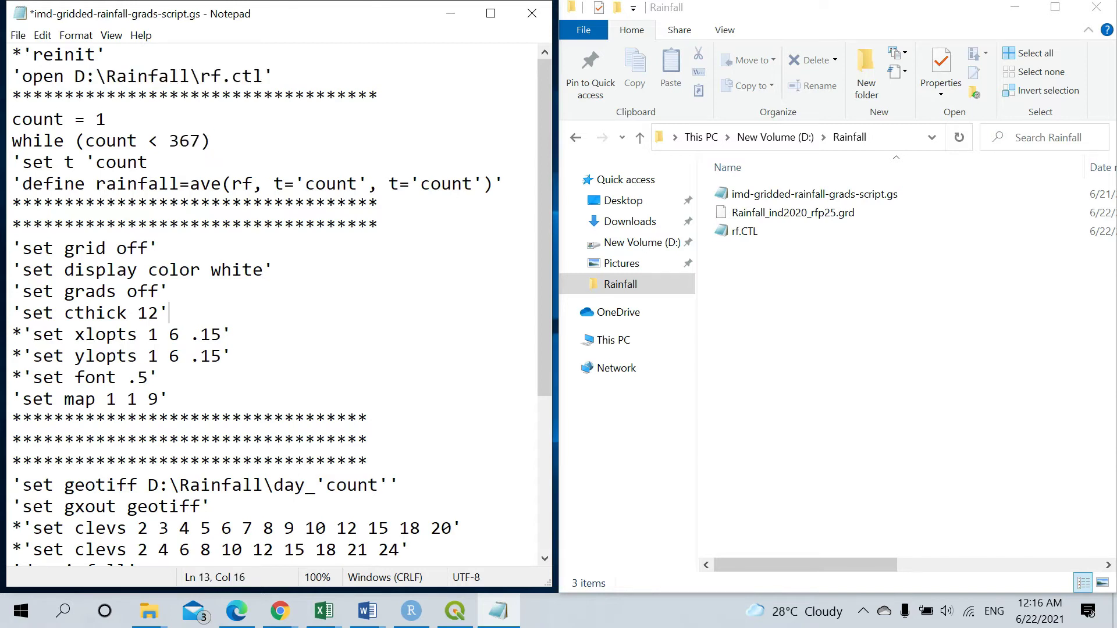
# Save imd-gridded-rainfall-grads-script.gs and close its Notepad window.
pyautogui.click(18, 36)
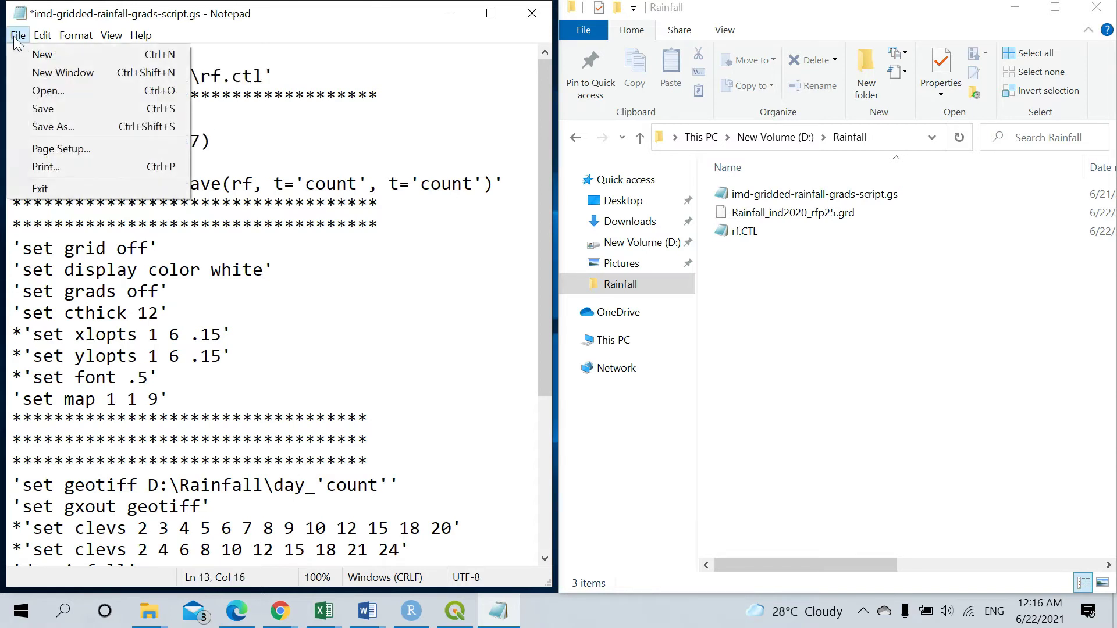
pyautogui.click(70, 108)
pyautogui.click(532, 13)
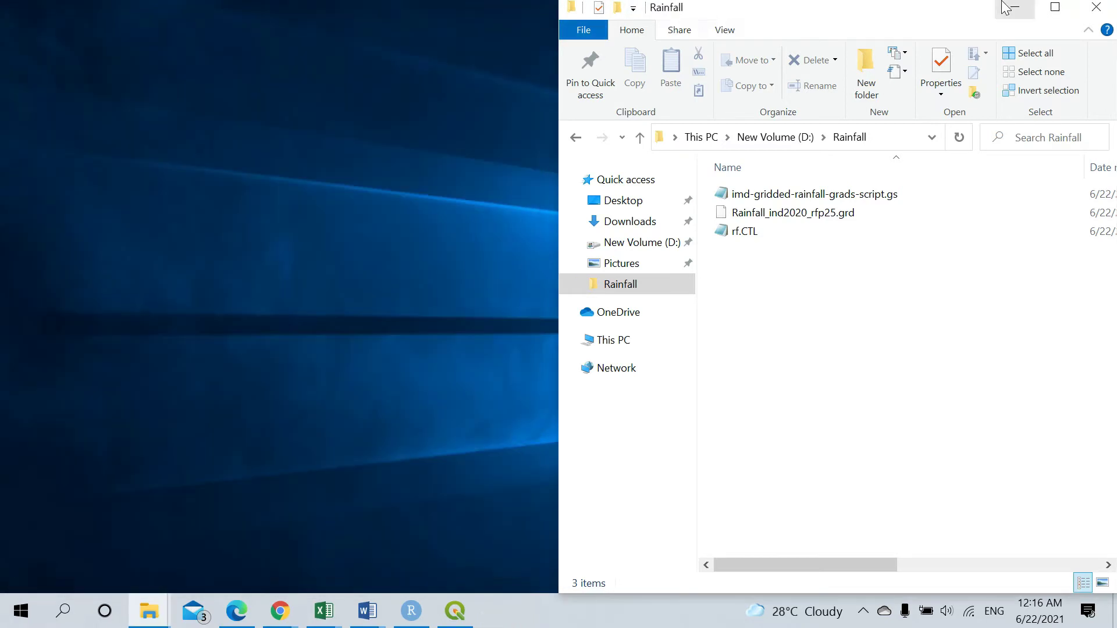
# Maximize the Rainfall folder window and check the rainfall GRD file, rf.CTL and the GrADS script in it.
pyautogui.click(1055, 13)
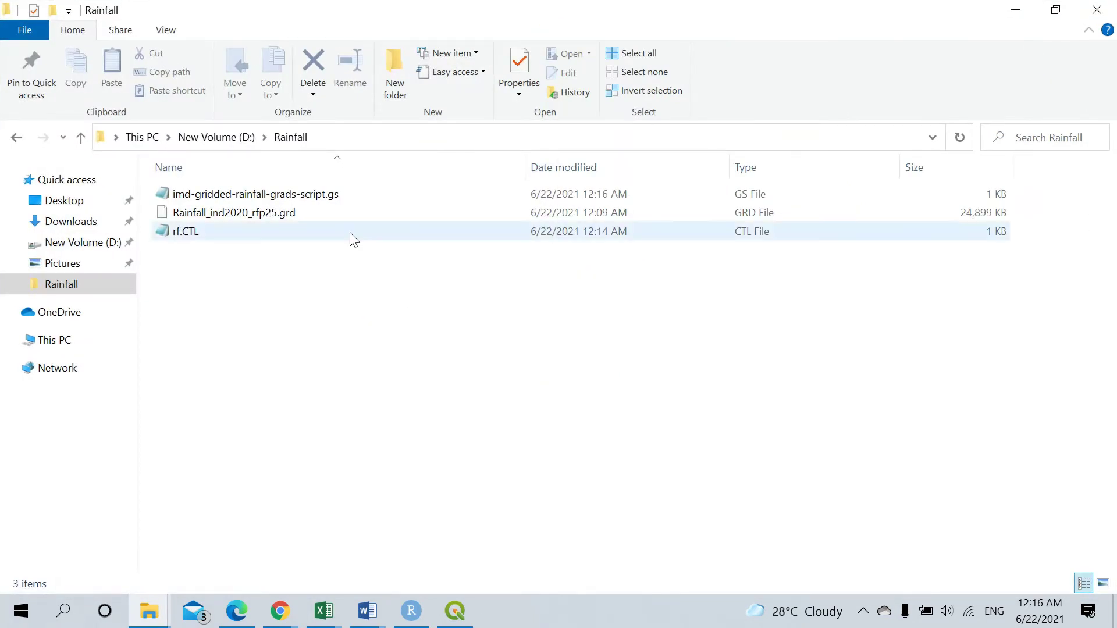
pyautogui.click(383, 217)
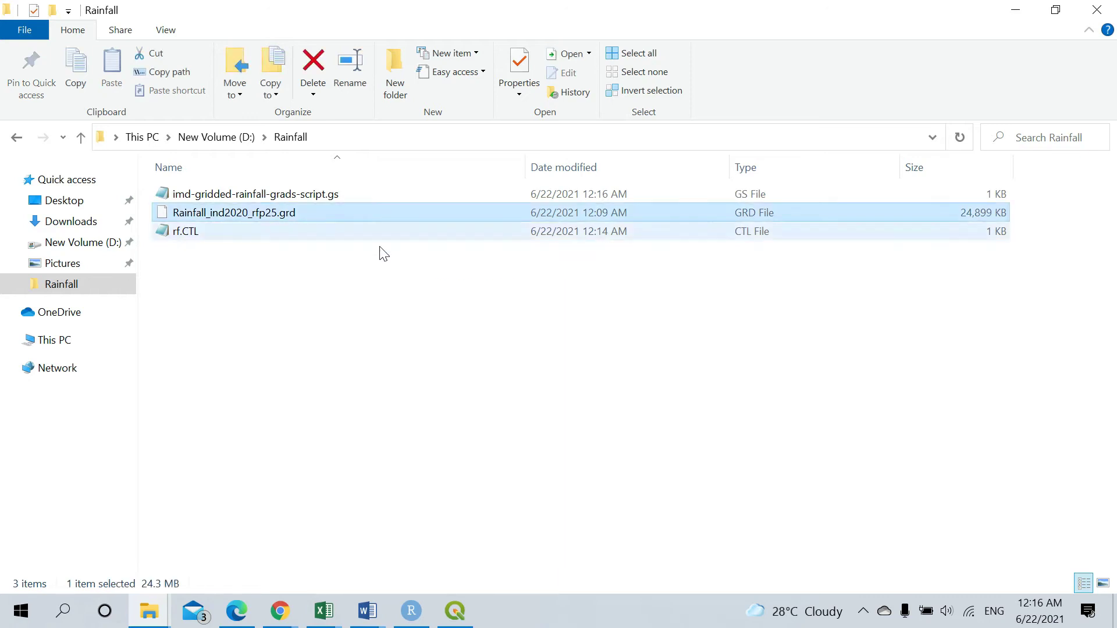
pyautogui.click(279, 230)
pyautogui.click(334, 193)
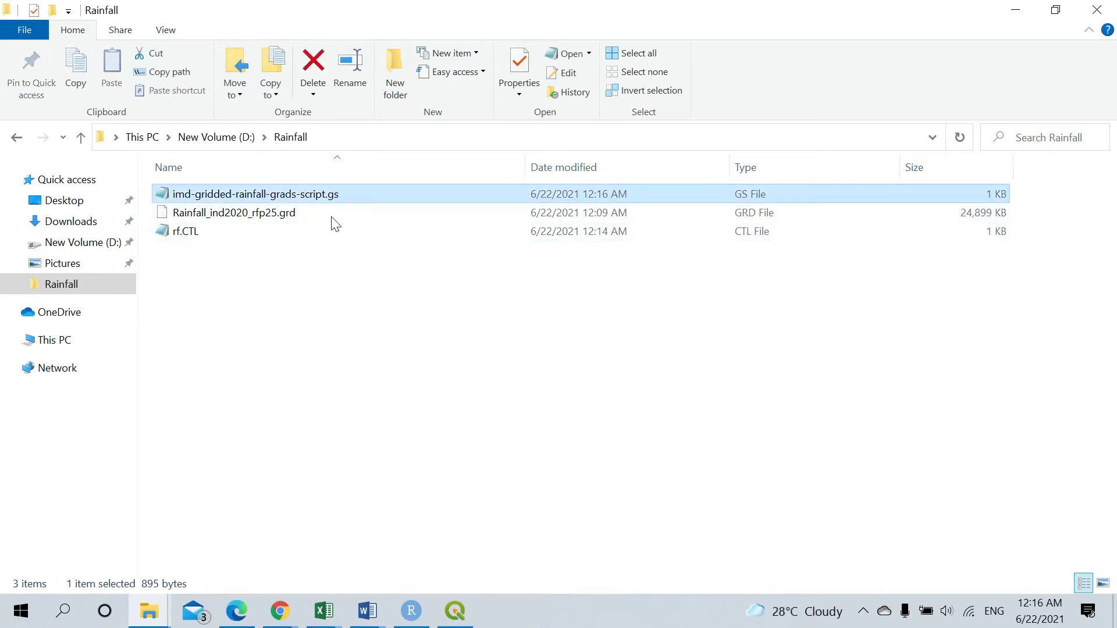
pyautogui.click(331, 289)
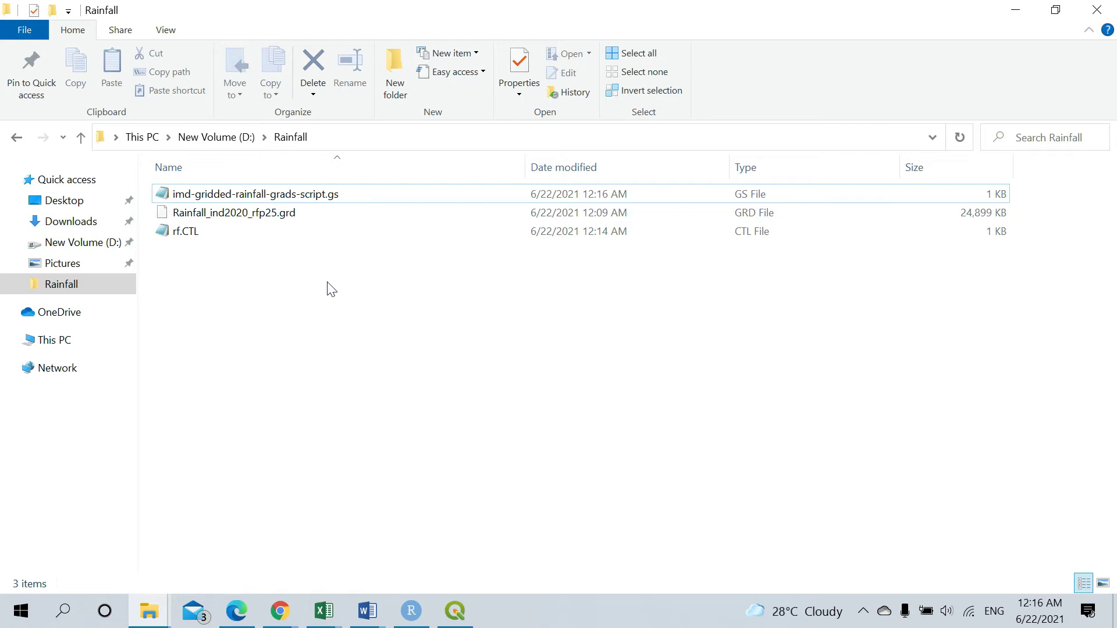
# Search the computer's installed apps for grads.
pyautogui.press('super')
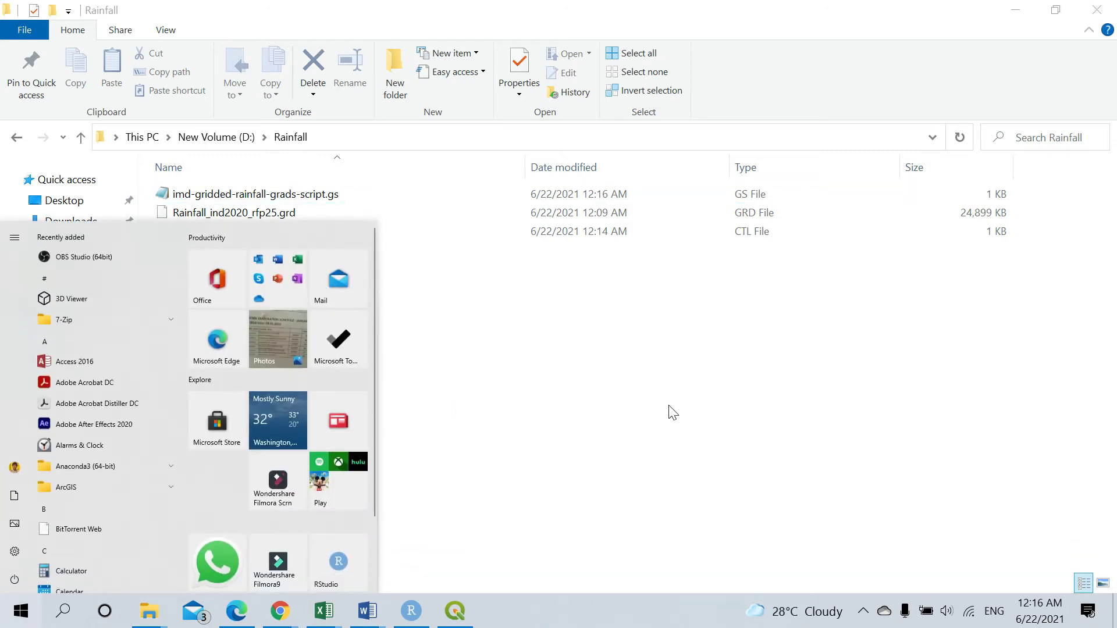
pyautogui.write('grads')
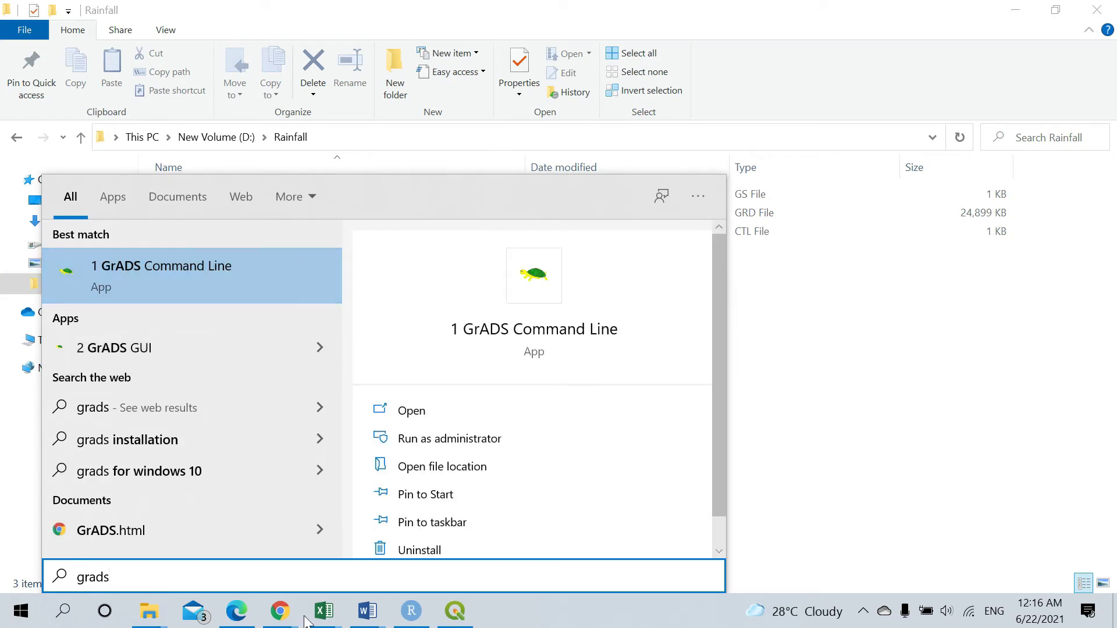
# Switch to Microsoft Edge, search Google for "open grads" in a new tab, and go to the OpenGrADS site's download page.
pyautogui.click(237, 611)
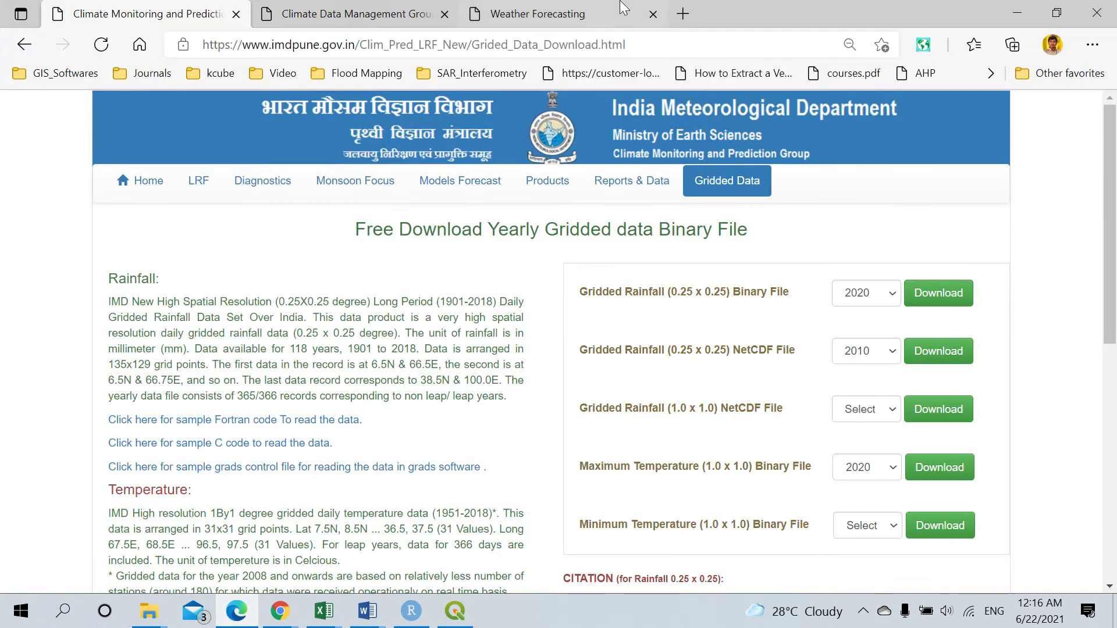
pyautogui.click(679, 16)
pyautogui.write('google.com')
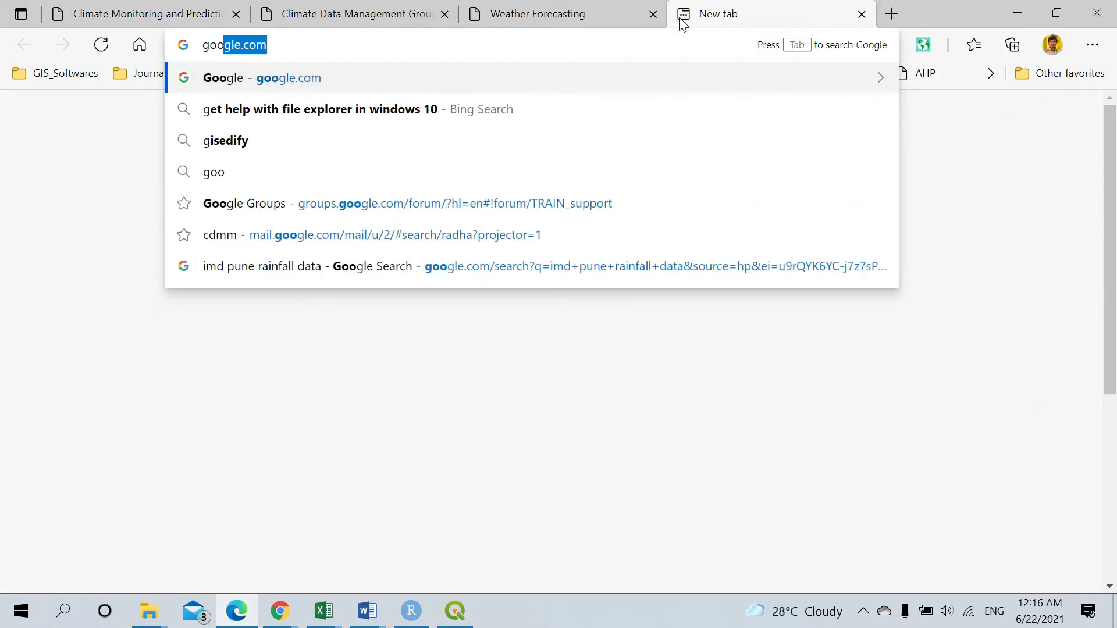
pyautogui.press('Return')
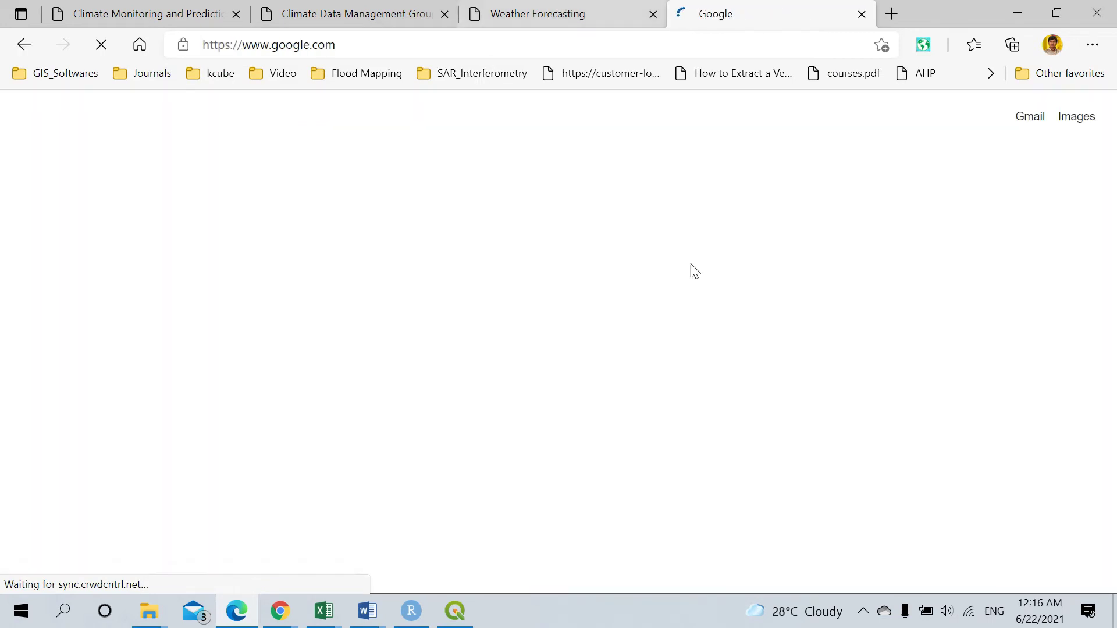
pyautogui.write('op')
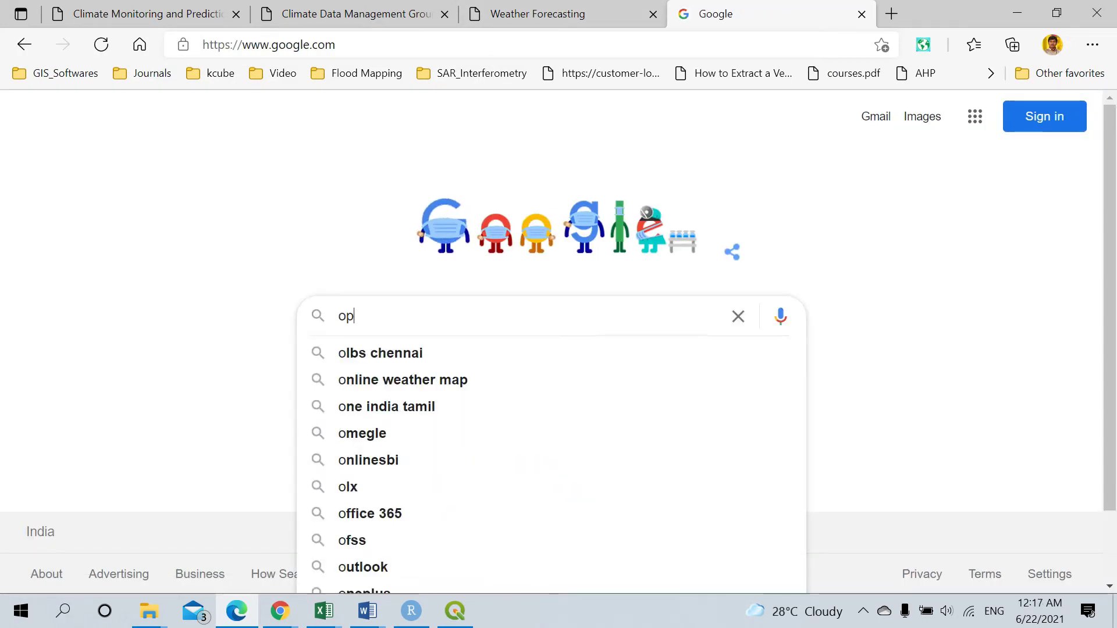
pyautogui.write('en grads')
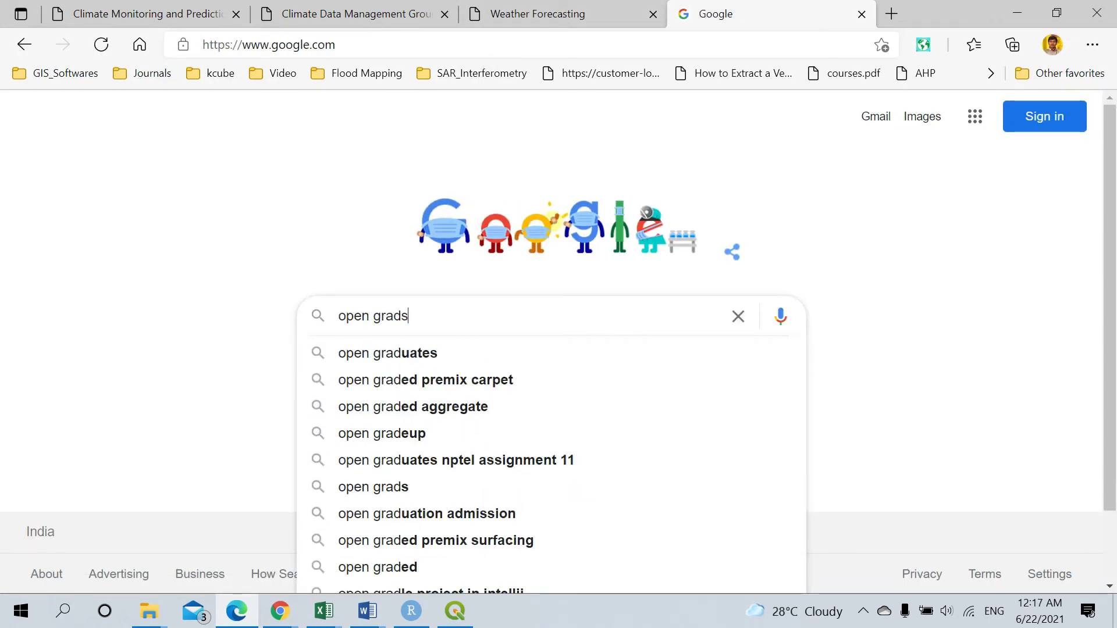
pyautogui.press('Return')
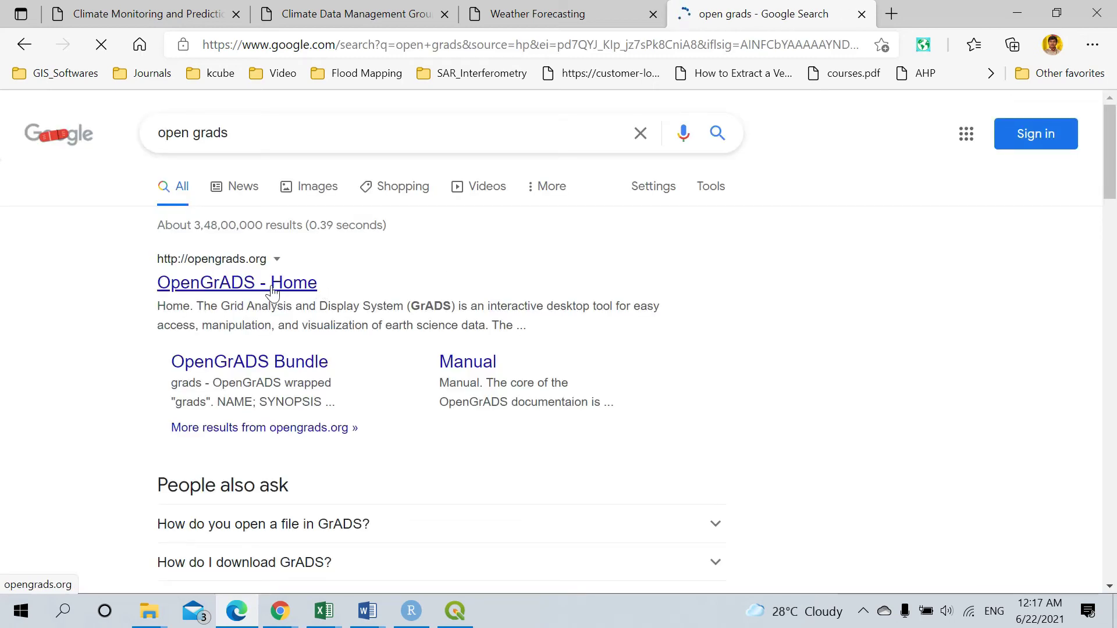
pyautogui.click(272, 294)
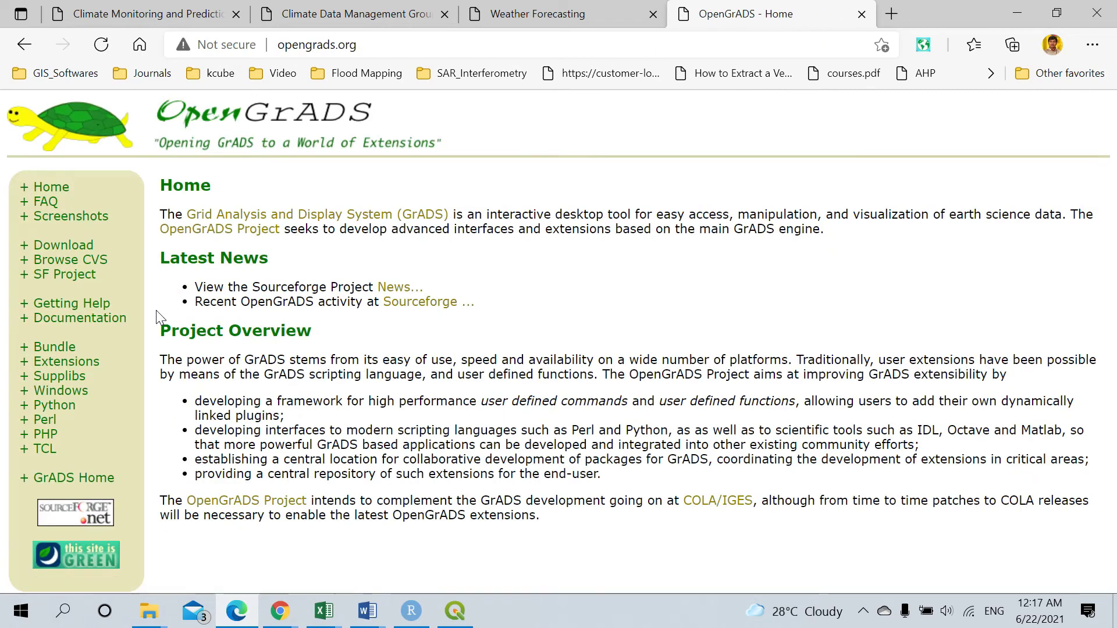
pyautogui.click(72, 248)
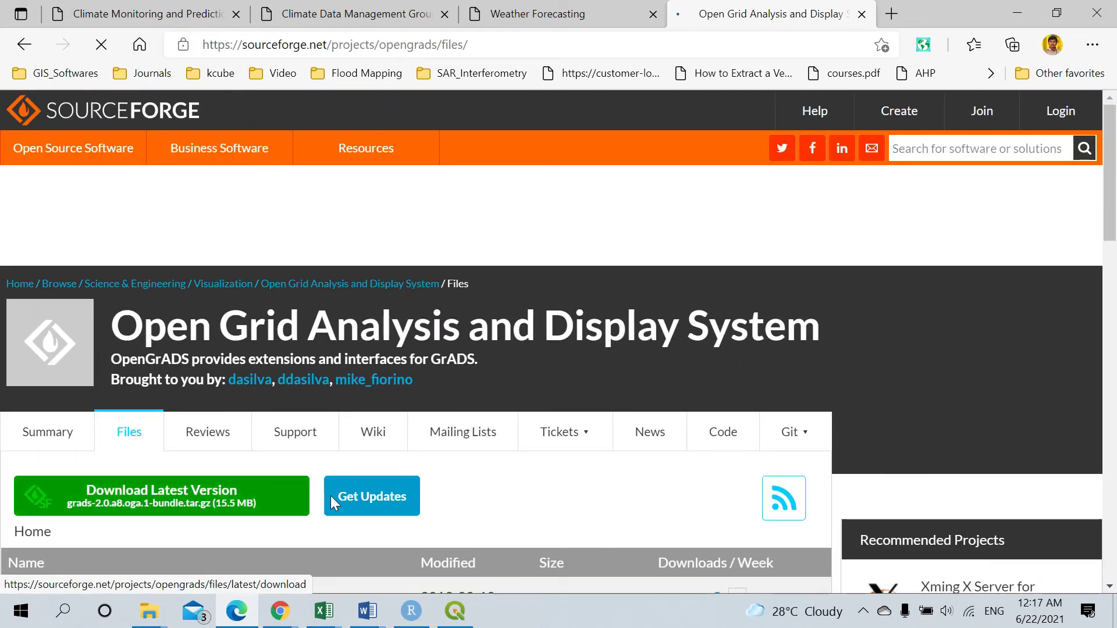
pyautogui.scroll(-5, 347, 479)
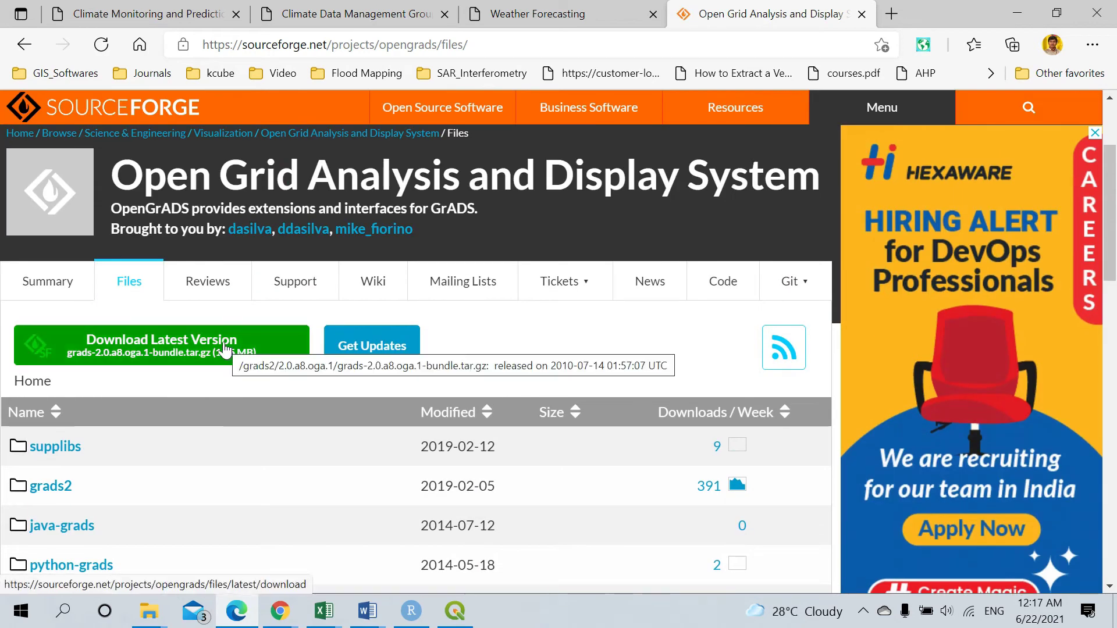
pyautogui.click(225, 349)
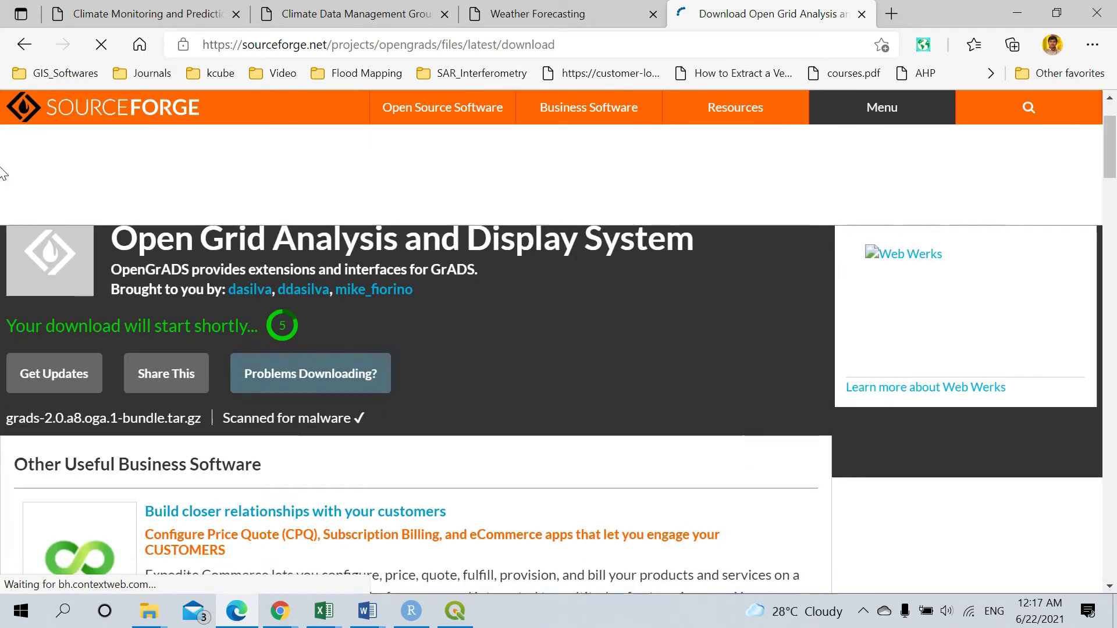
pyautogui.click(23, 44)
# Look through the OpenGrADS file list on SourceForge and open the grads2 folder.
pyautogui.scroll(-2, 235, 379)
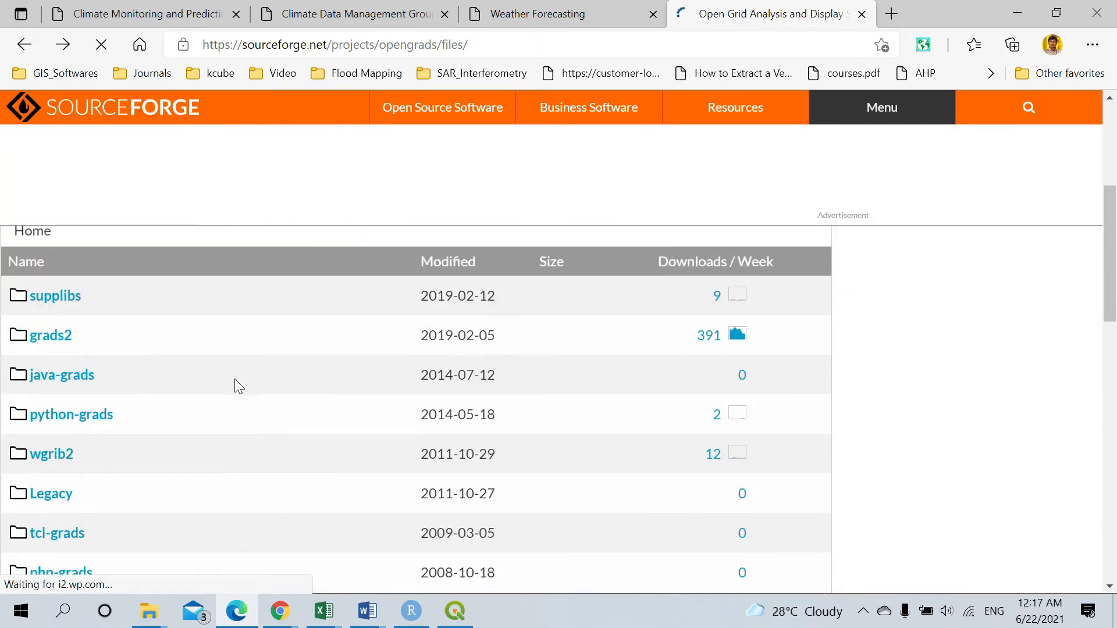
pyautogui.scroll(-4, 120, 418)
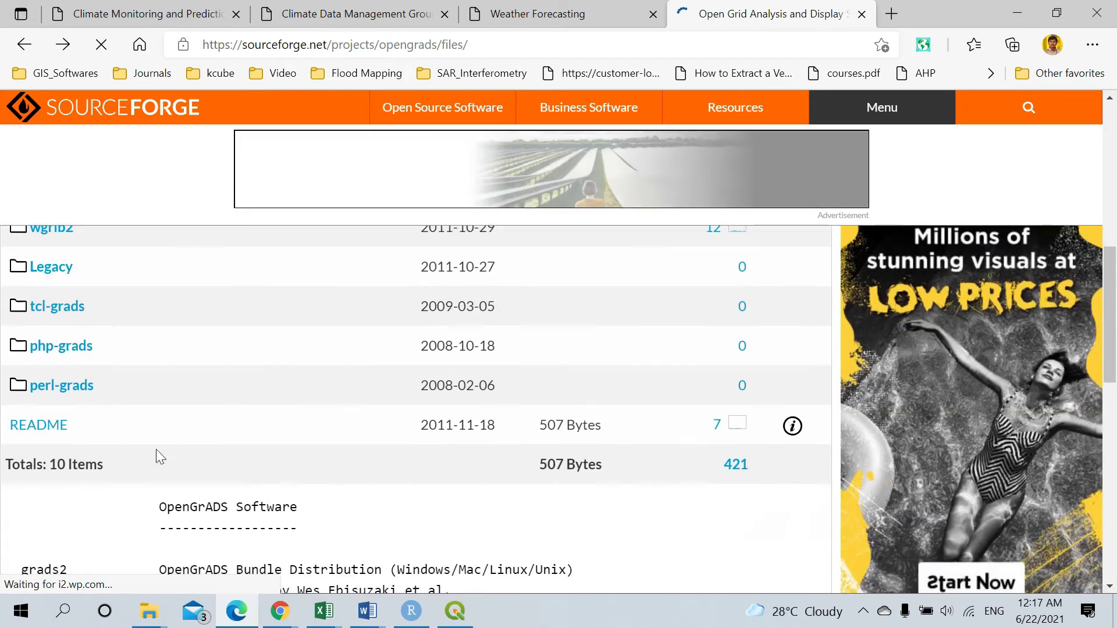
pyautogui.scroll(-3, 155, 452)
pyautogui.scroll(8, 135, 381)
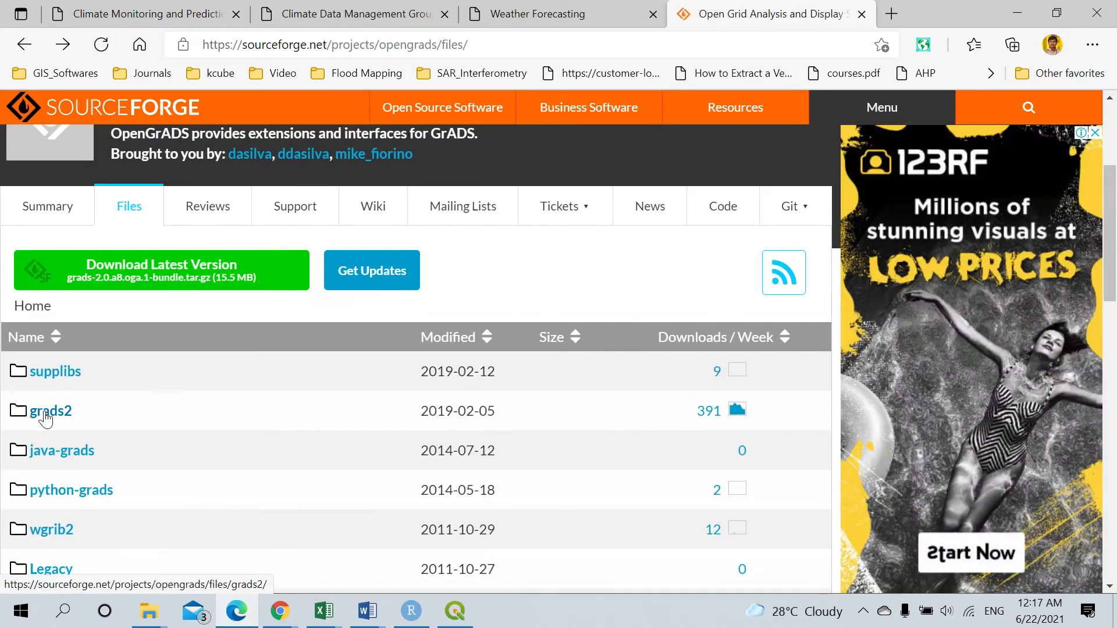
pyautogui.click(46, 414)
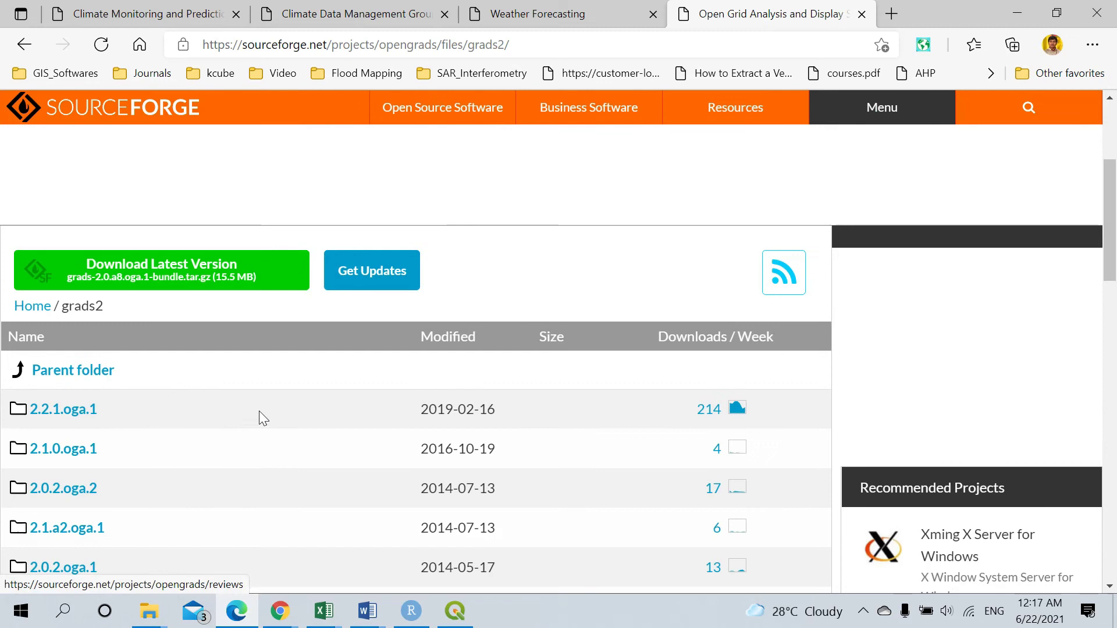
pyautogui.scroll(-2, 107, 389)
pyautogui.scroll(-7, 166, 386)
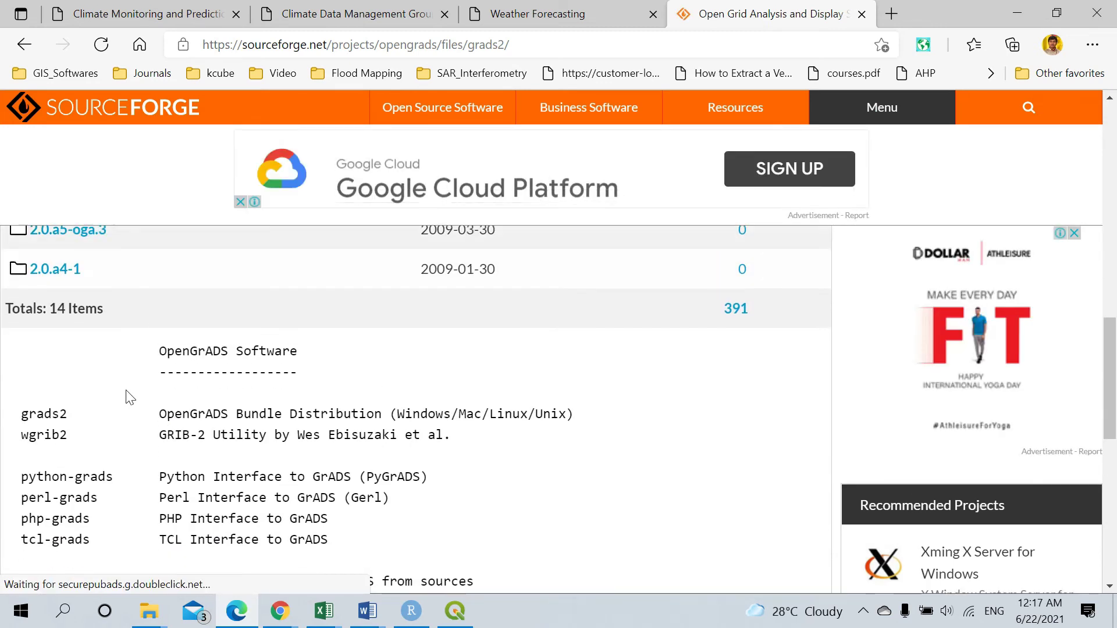
pyautogui.scroll(2, 129, 398)
pyautogui.click(52, 392)
pyautogui.scroll(-6, 300, 427)
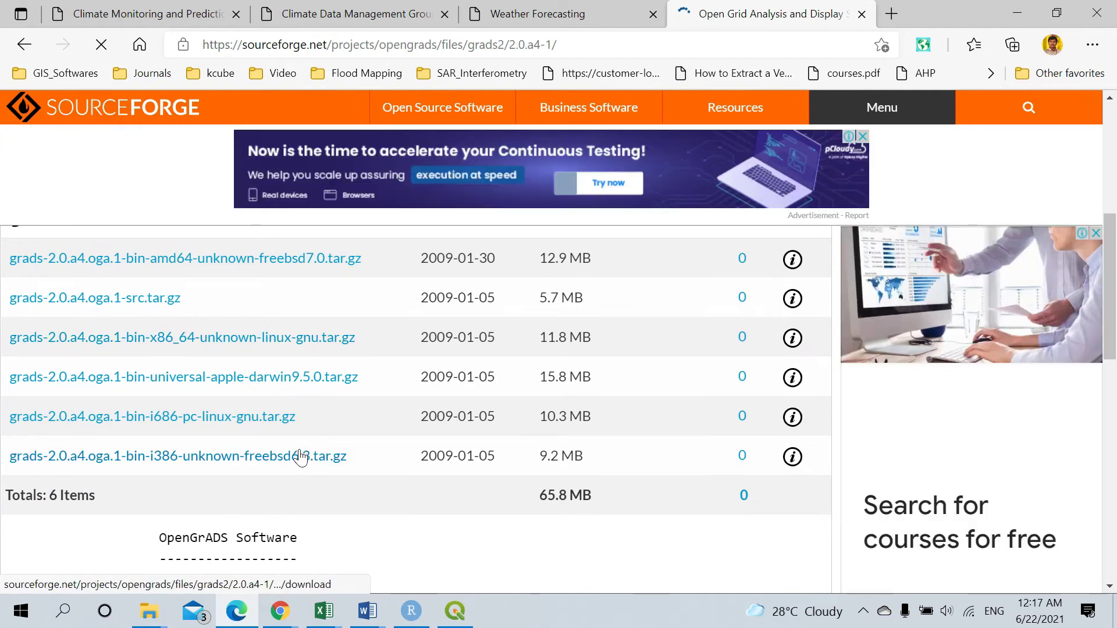
pyautogui.scroll(4, 112, 361)
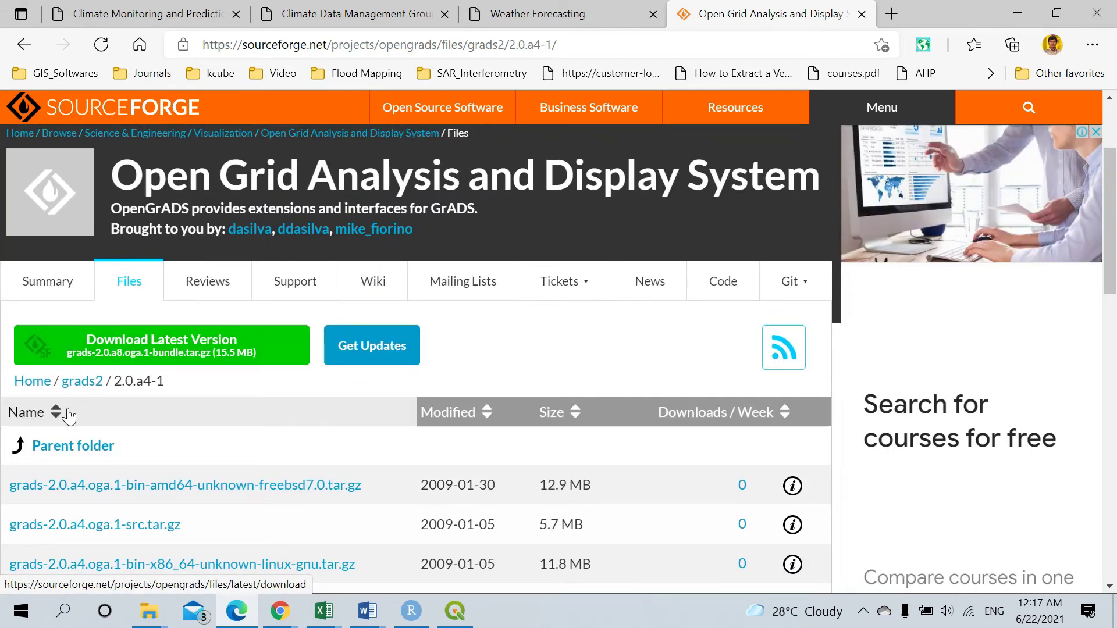
pyautogui.click(82, 380)
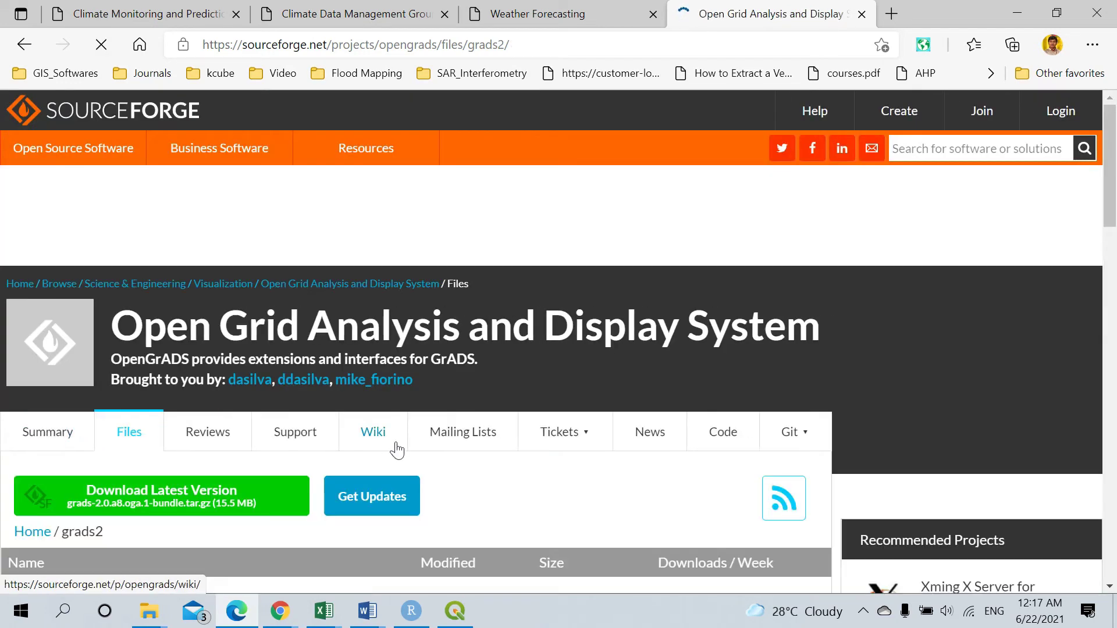
# Download grads-2.2.1.oga.1-win32_superpack.exe from the Windows folder of the 2.2.1.oga.1 release.
pyautogui.scroll(-5, 396, 450)
pyautogui.click(79, 347)
pyautogui.scroll(-5, 344, 449)
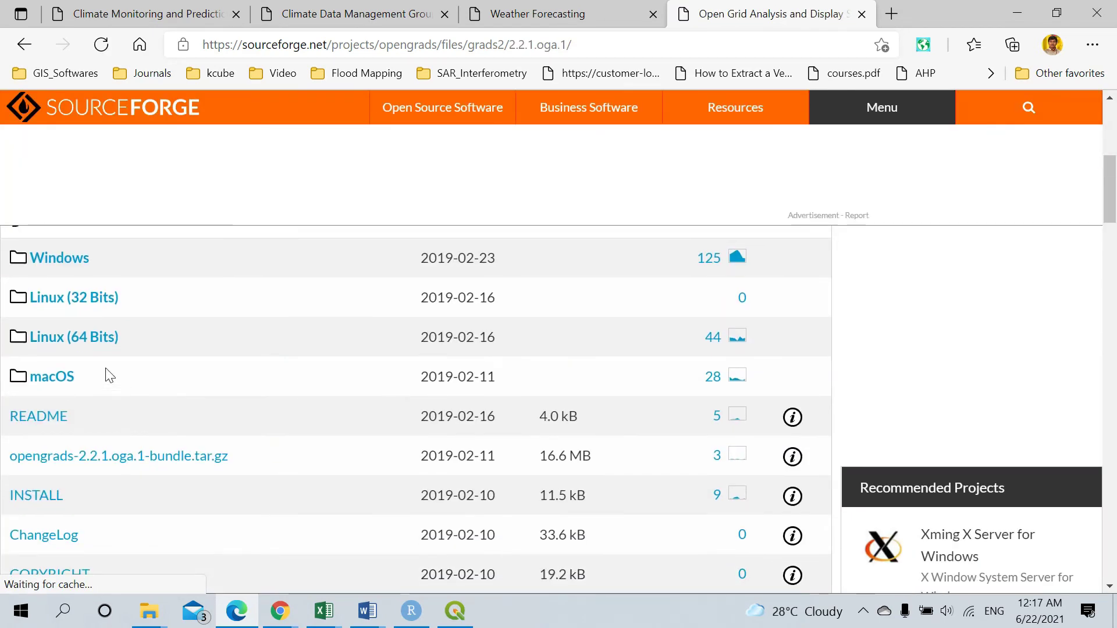
pyautogui.scroll(1, 87, 361)
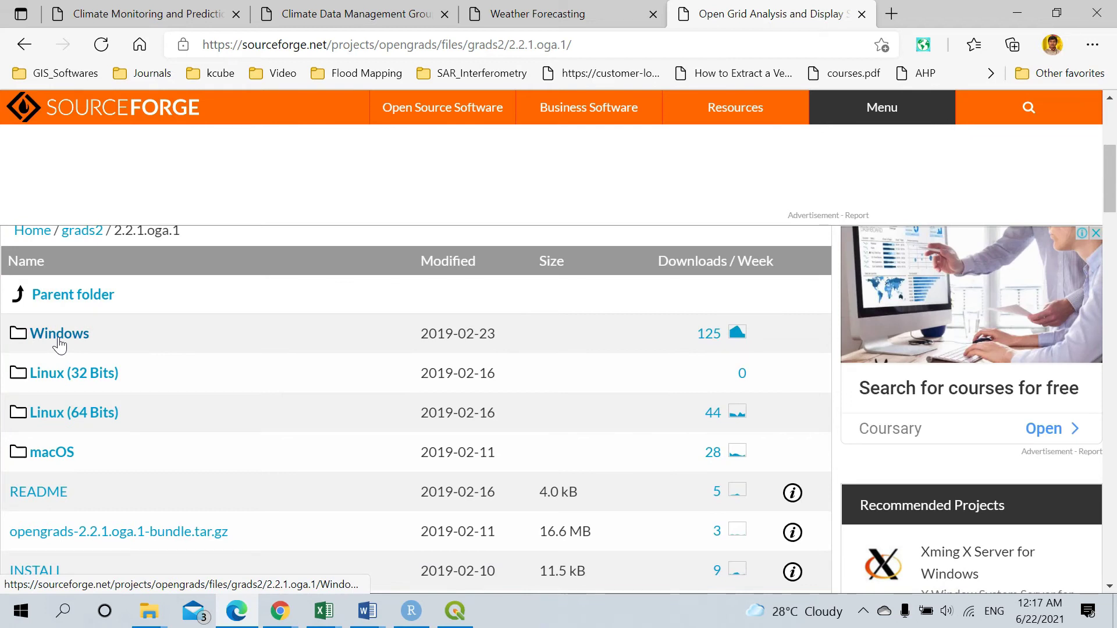
pyautogui.click(59, 345)
pyautogui.scroll(-5, 314, 436)
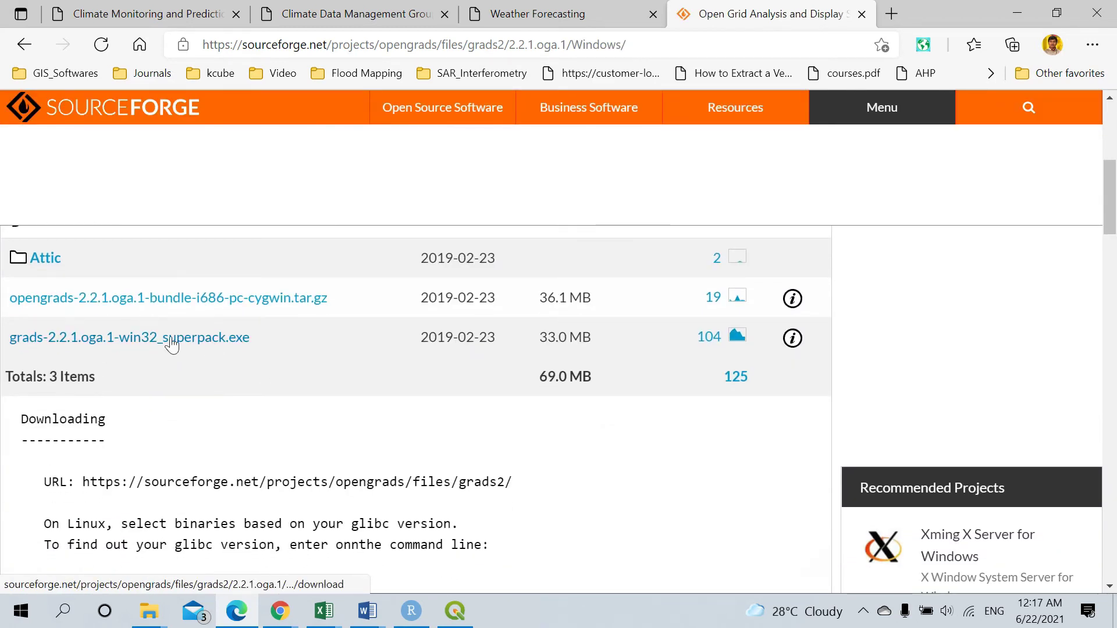
pyautogui.click(223, 349)
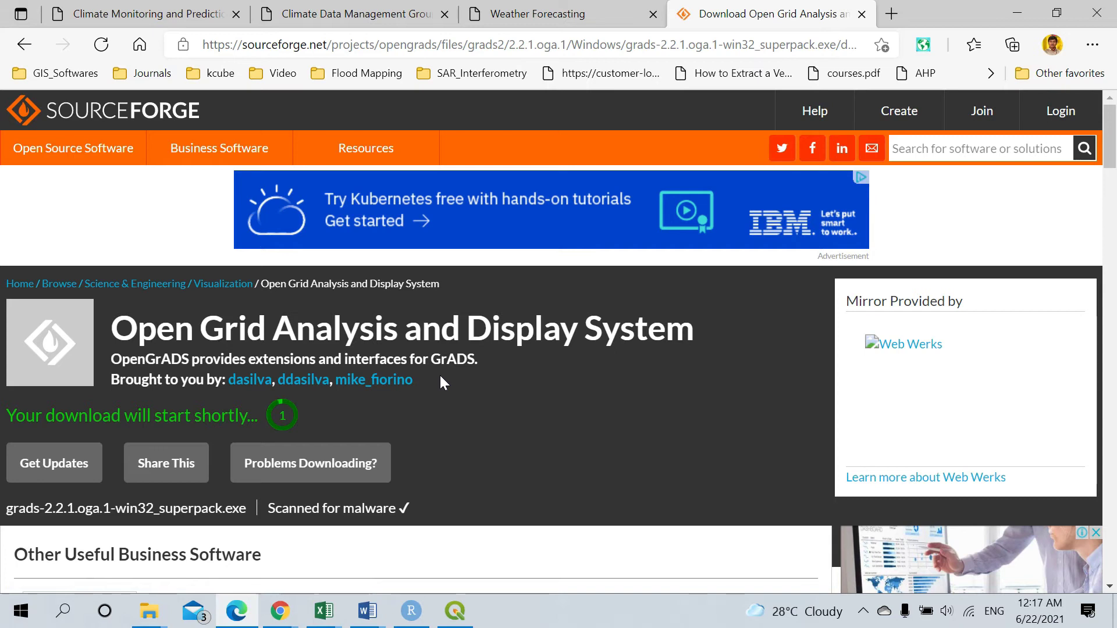
# Highlight the web address of the superpack download page, and minimize the browser to return to the Rainfall folder.
pyautogui.scroll(-2, 543, 342)
pyautogui.click(693, 44)
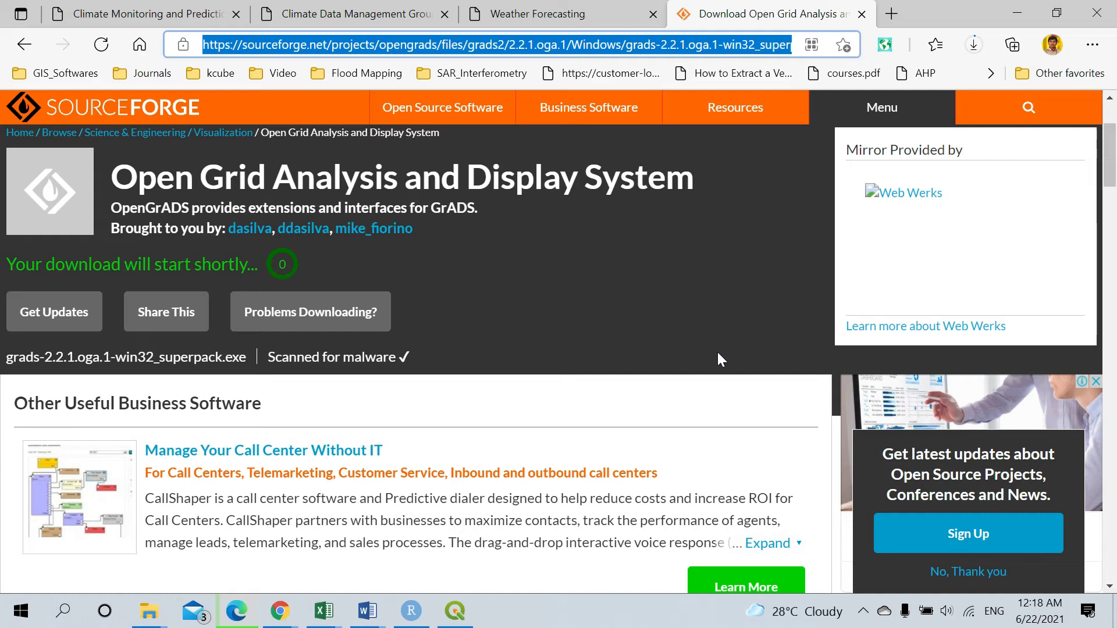
pyautogui.click(1025, 8)
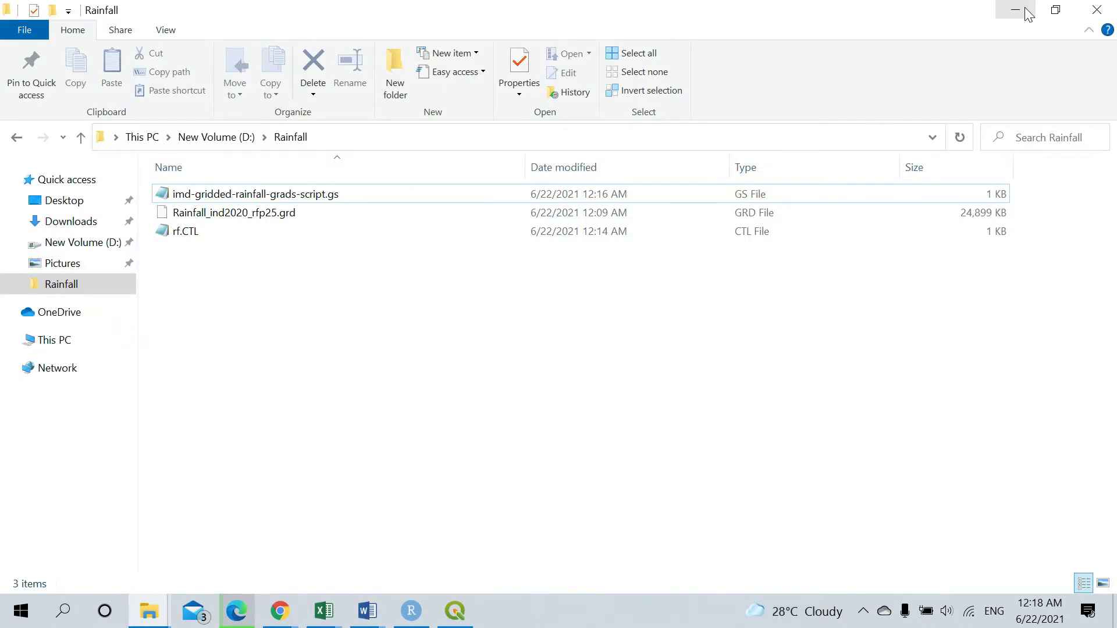
# Search the installed apps for grads, launch 1 GrADS Command Line and accept landscape mode.
pyautogui.click(4, 619)
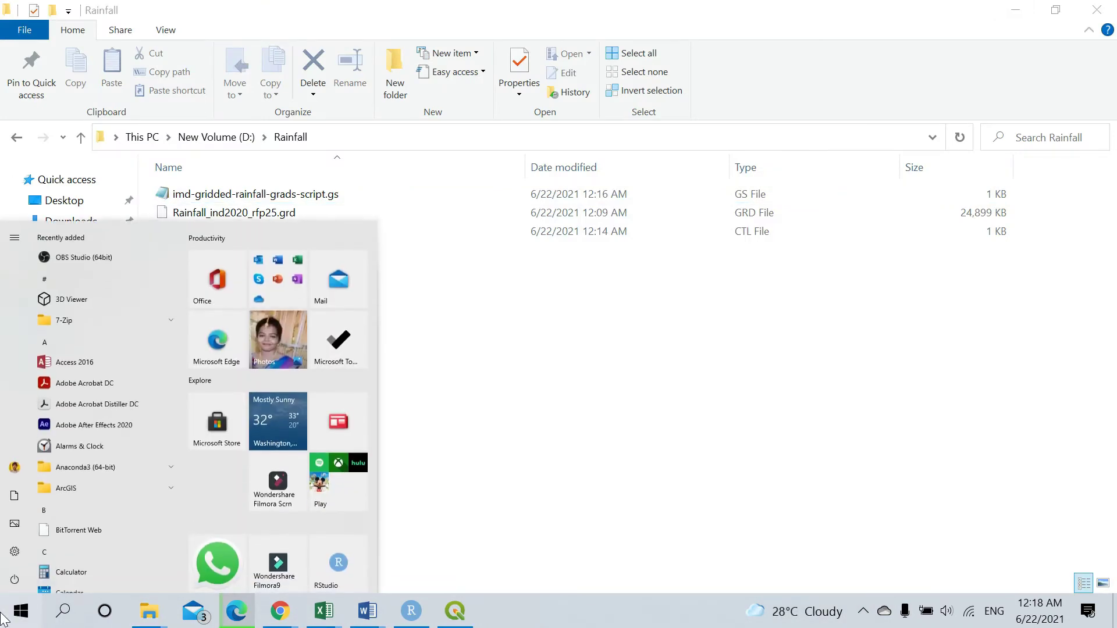
pyautogui.write('open')
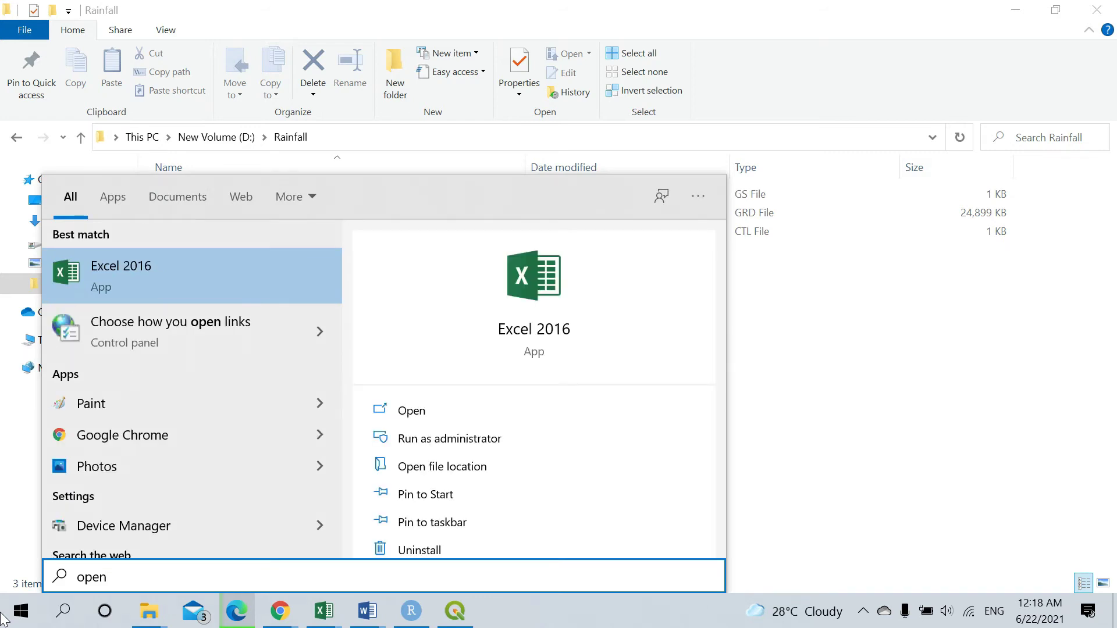
pyautogui.press('BackSpace')
pyautogui.press('BackSpace')
pyautogui.press('BackSpace')
pyautogui.write('grads')
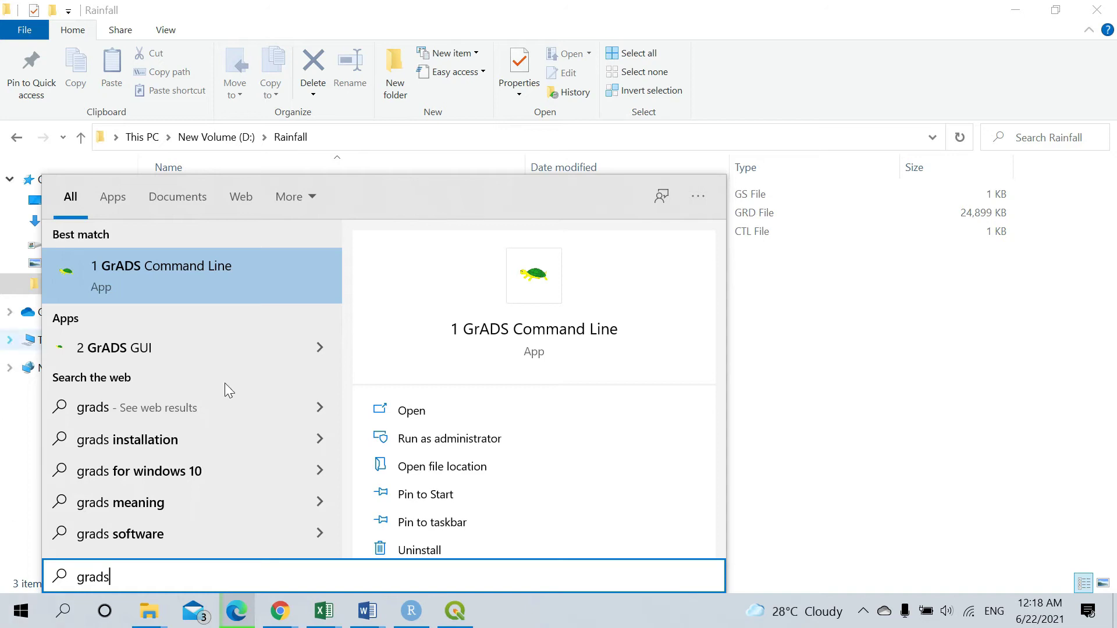
pyautogui.click(236, 279)
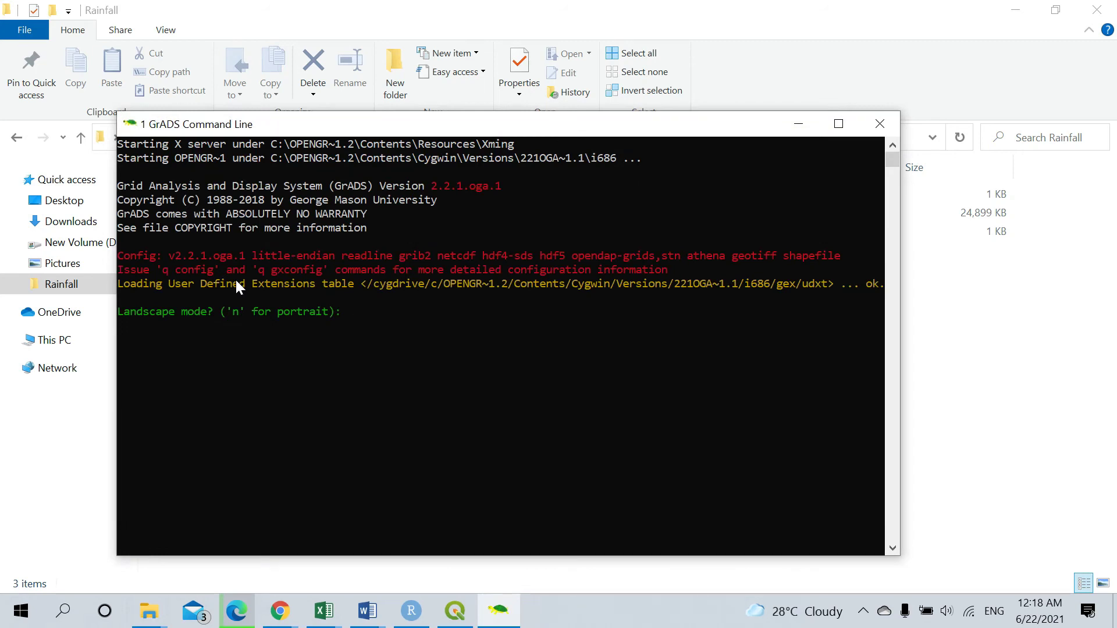
pyautogui.press('Return')
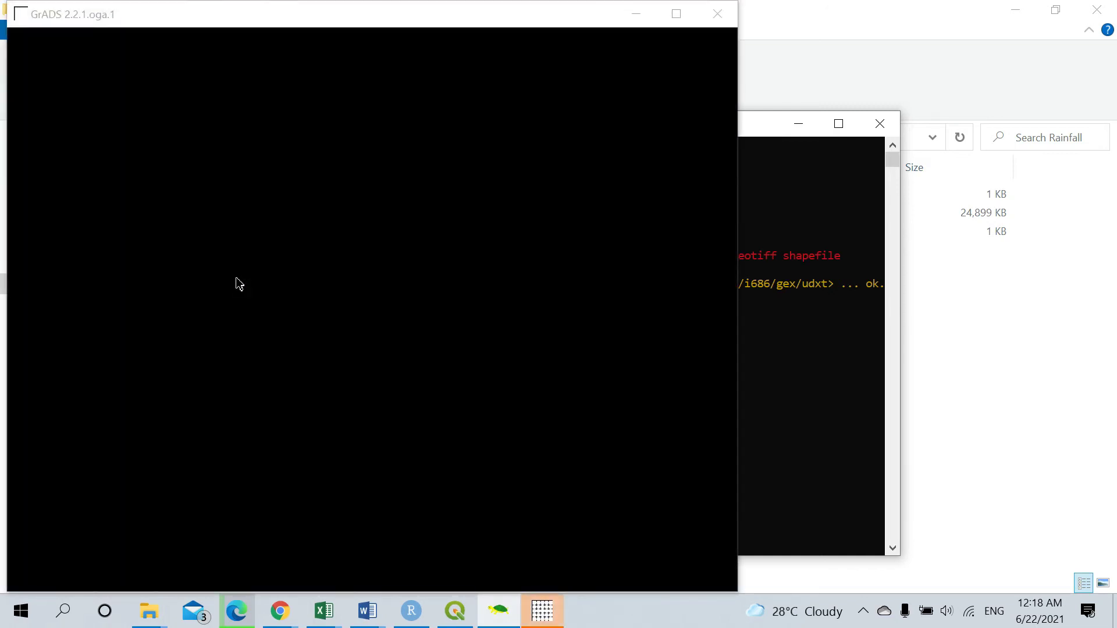
# Close the GrADS graphics window, enter D: at the prompt, and relaunch 1 GrADS Command Line as administrator.
pyautogui.click(721, 10)
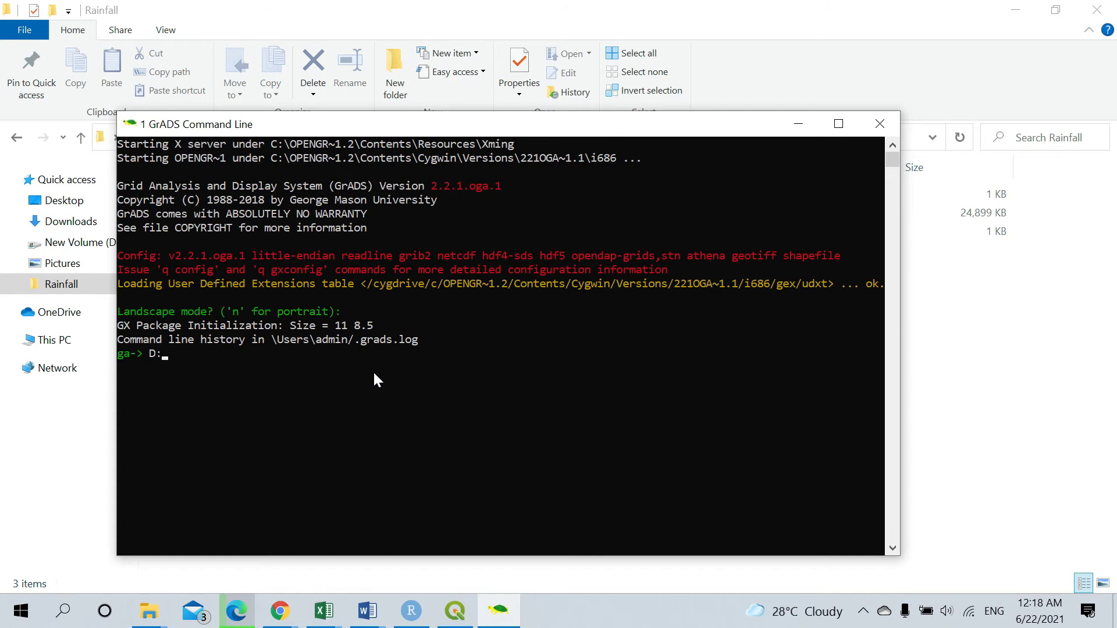
pyautogui.press('Return')
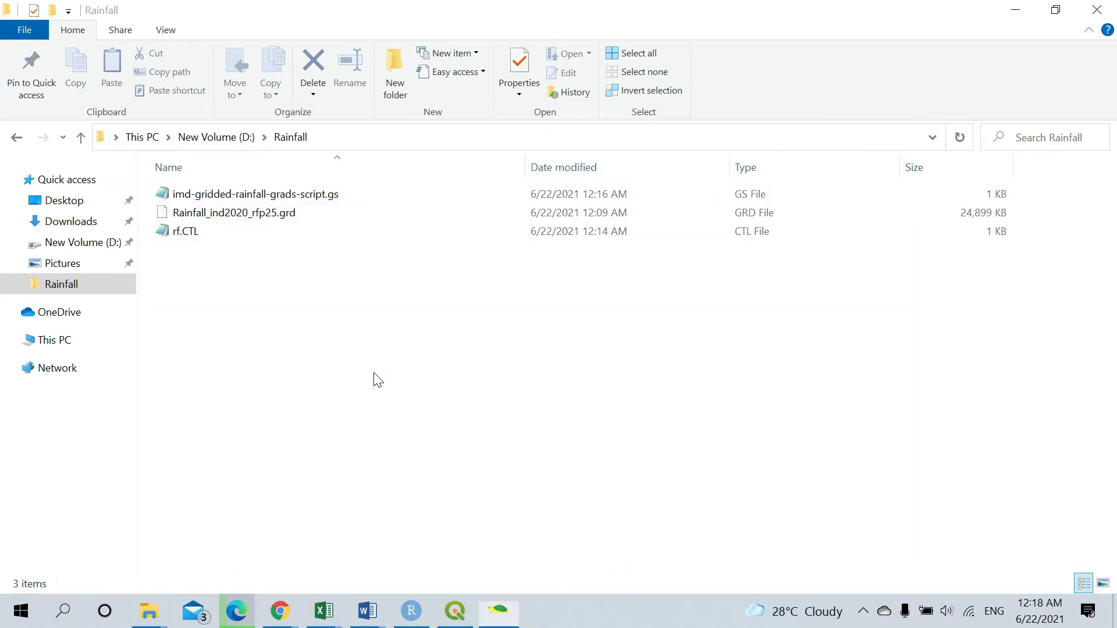
pyautogui.press('super')
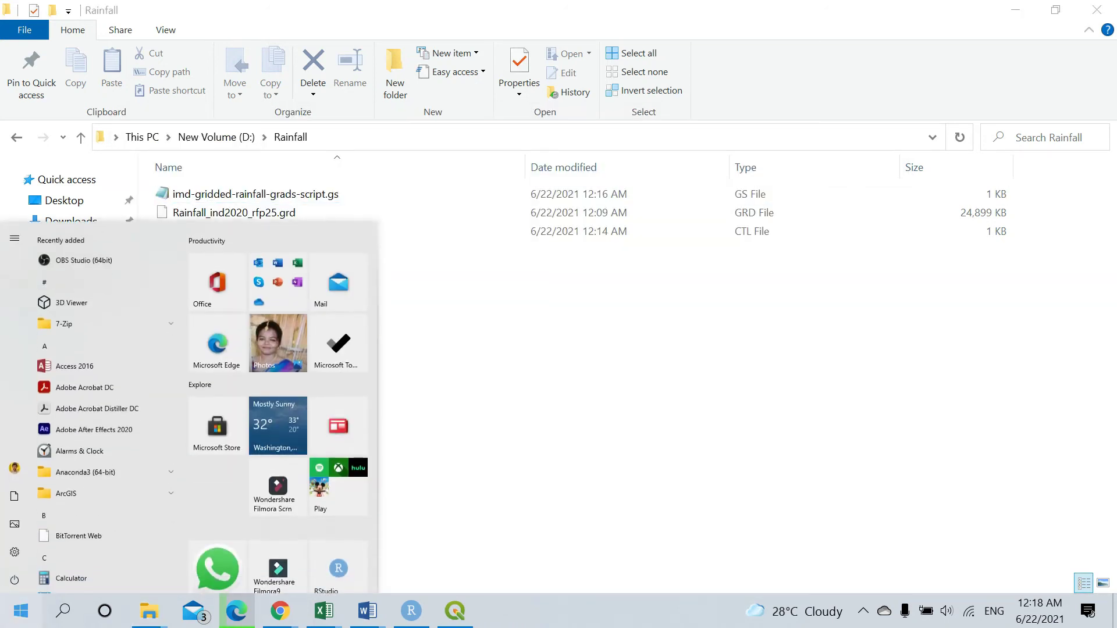
pyautogui.write('gra')
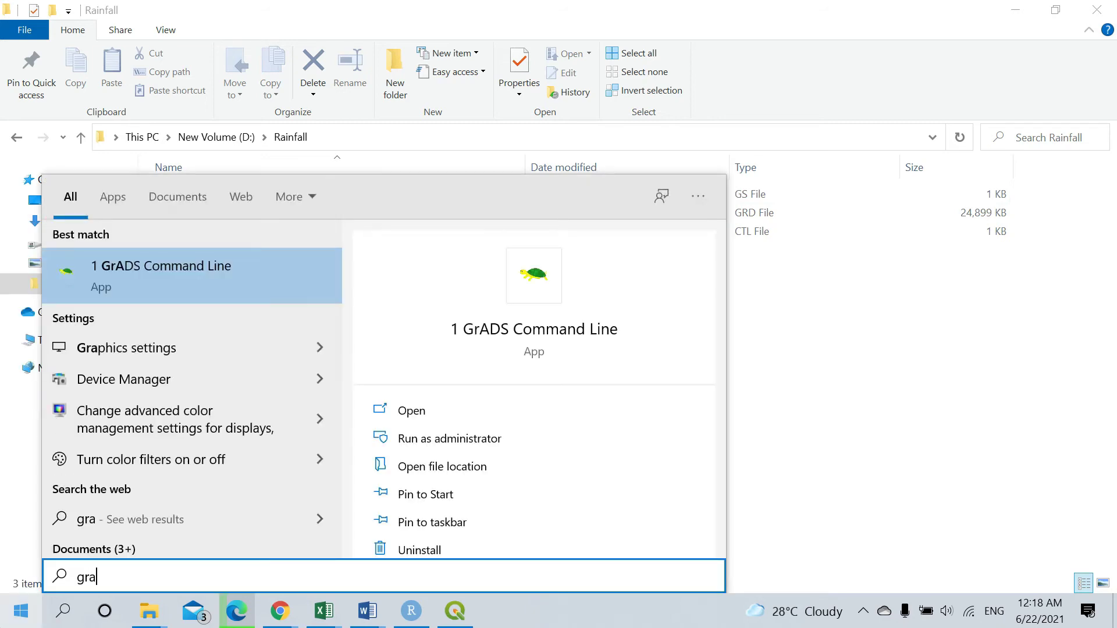
pyautogui.rightClick(209, 285)
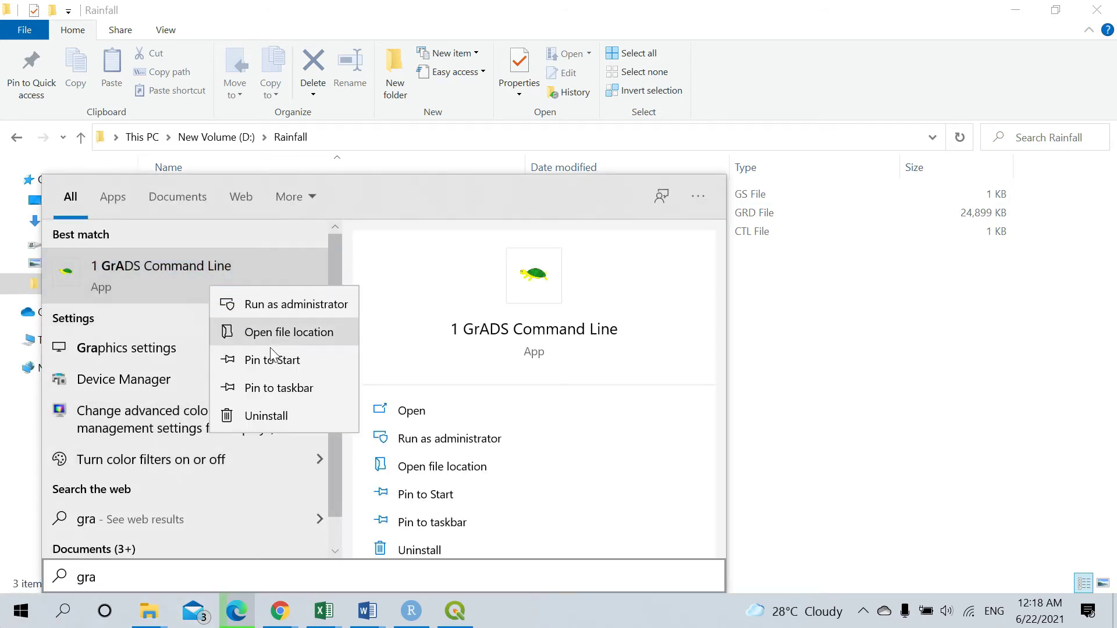
pyautogui.click(320, 310)
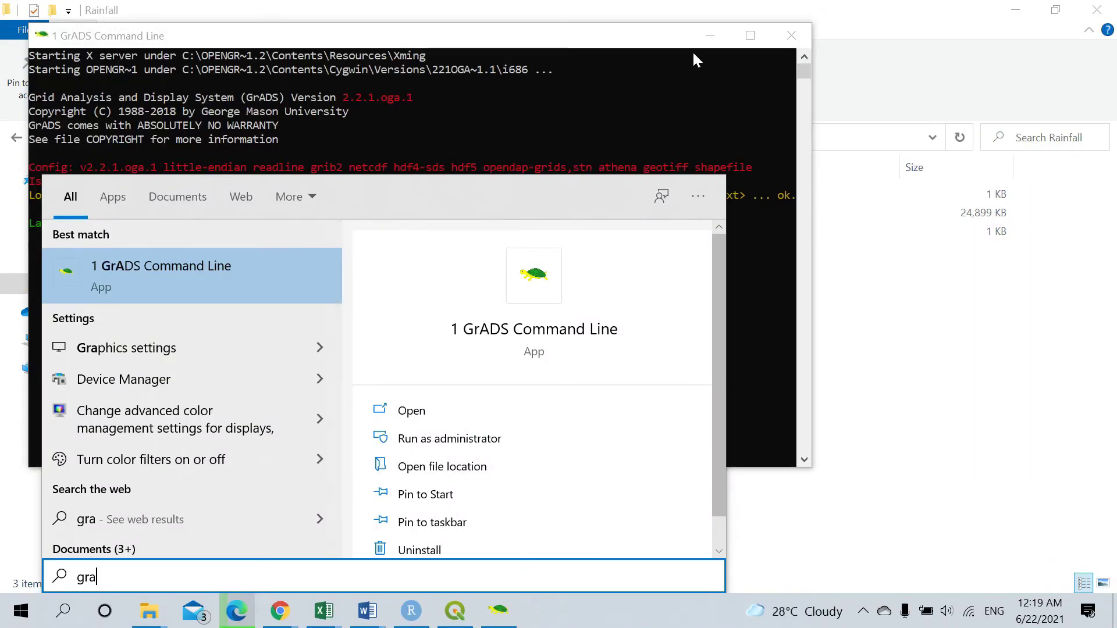
# Answer the landscape mode question with n to start GrADS in portrait mode.
pyautogui.click(593, 107)
pyautogui.rightClick(592, 107)
pyautogui.click(563, 126)
pyautogui.rightClick(564, 126)
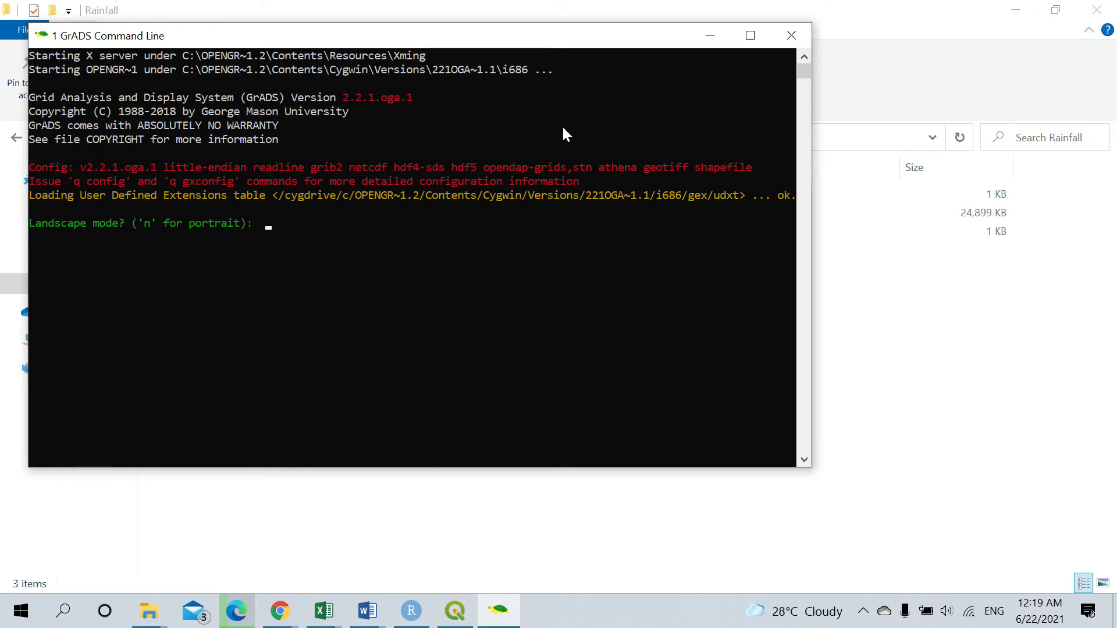
pyautogui.click(409, 280)
pyautogui.rightClick(409, 279)
pyautogui.write('n')
pyautogui.press('Return')
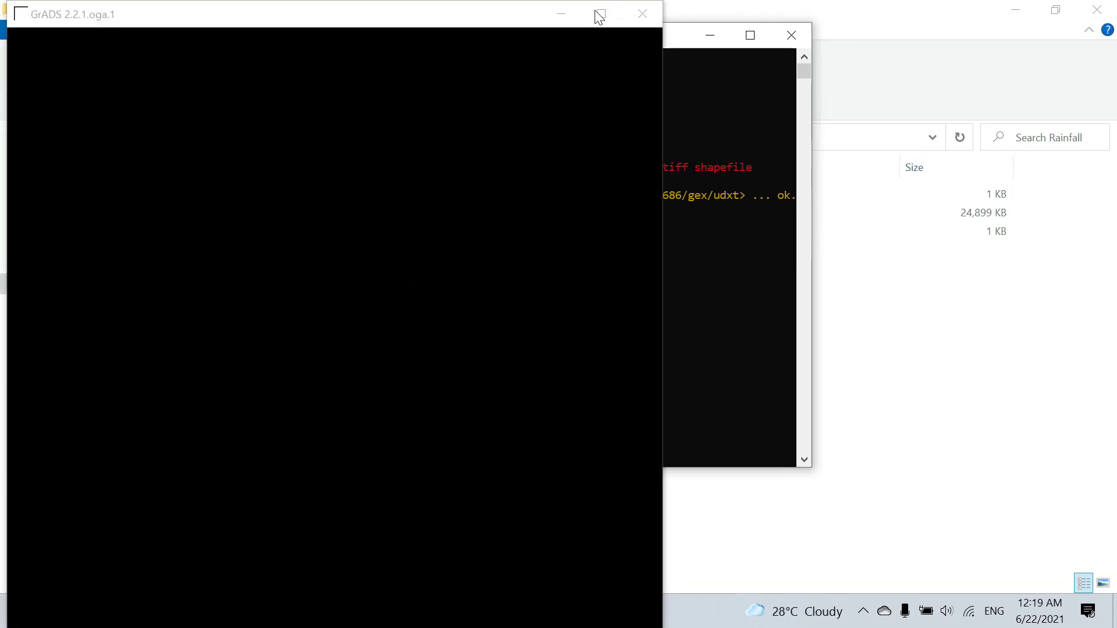
# Change the GrADS working directory to D: and into its Rainfall folder.
pyautogui.write('D:')
pyautogui.press('Return')
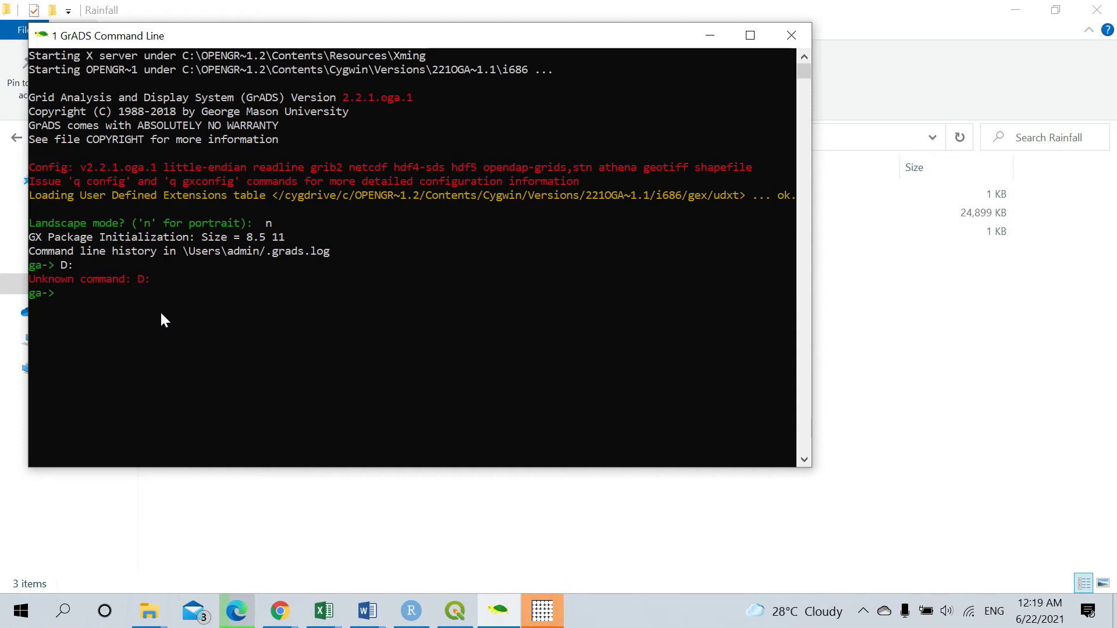
pyautogui.write('cd D:')
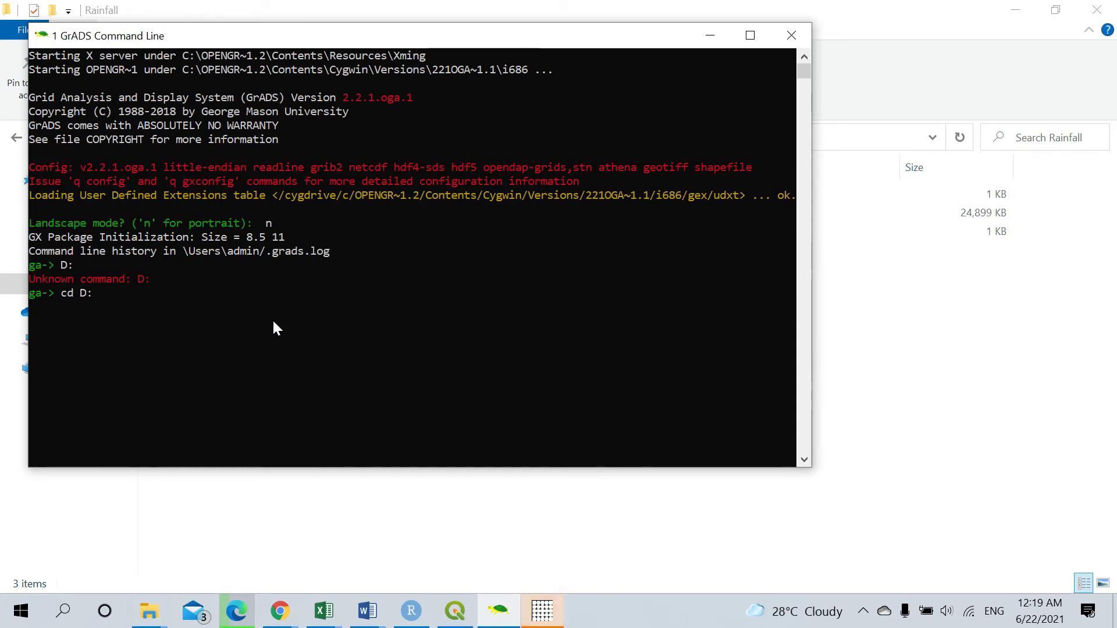
pyautogui.press('Return')
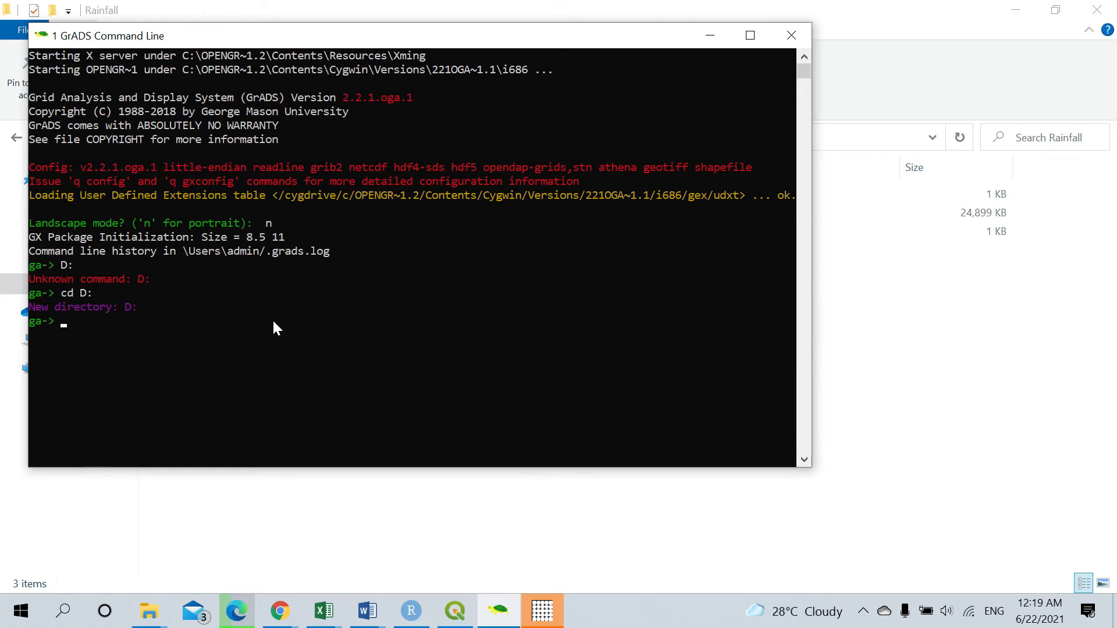
pyautogui.write('ainfall')
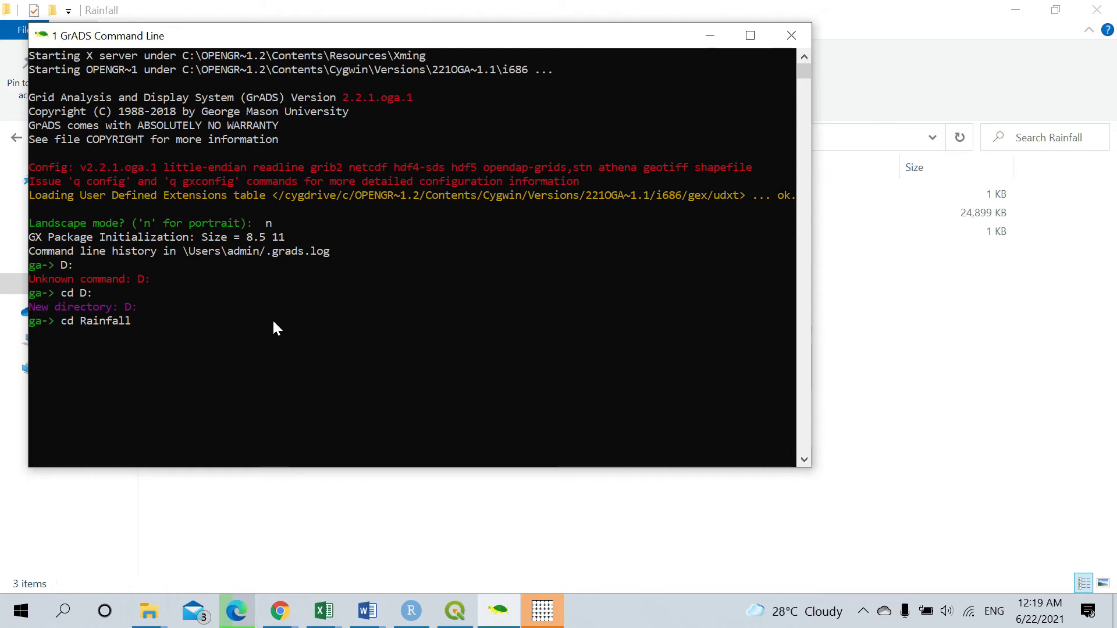
pyautogui.press('Return')
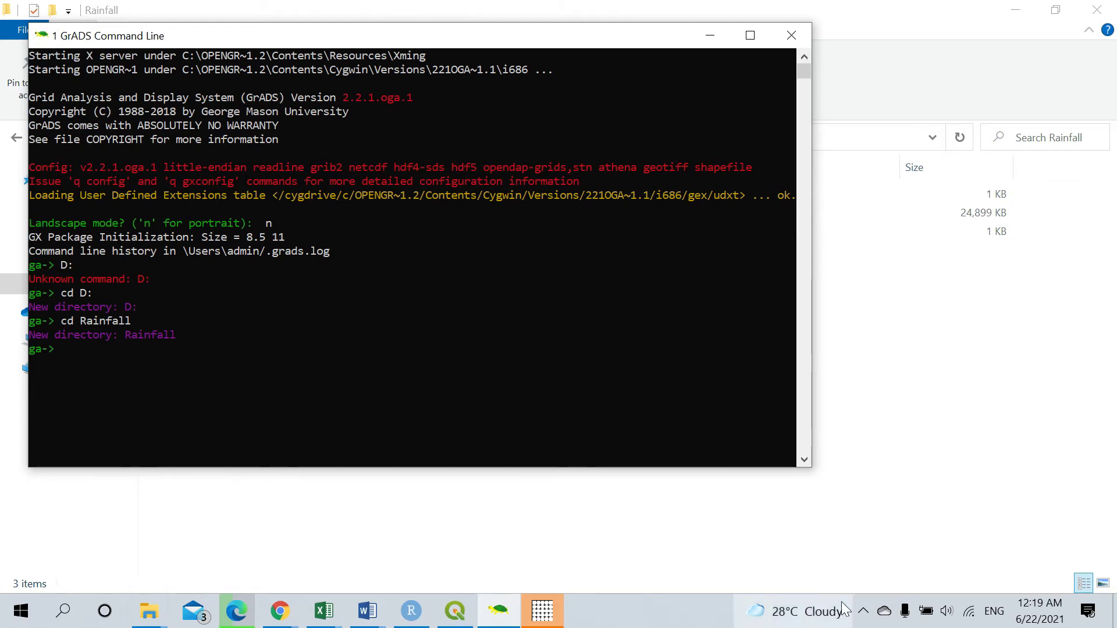
# Move the console clear of the Rainfall file list and run imd-gridded-rainfall-grads-script.gs.
pyautogui.moveTo(542, 39); pyautogui.dragTo(740, 114)
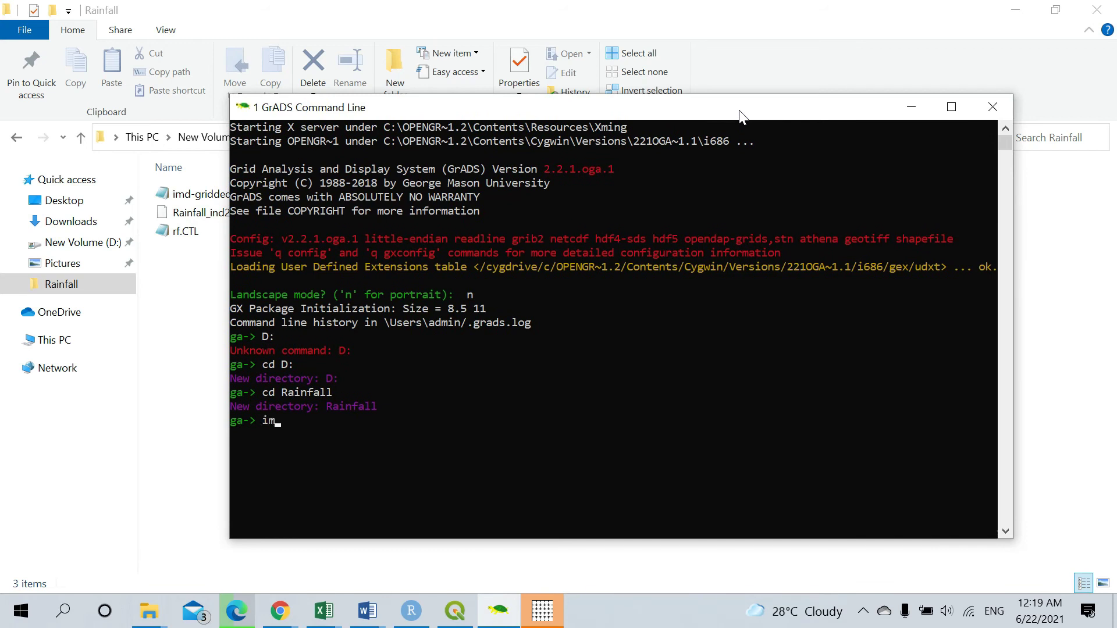
pyautogui.write('im')
pyautogui.press('Tab')
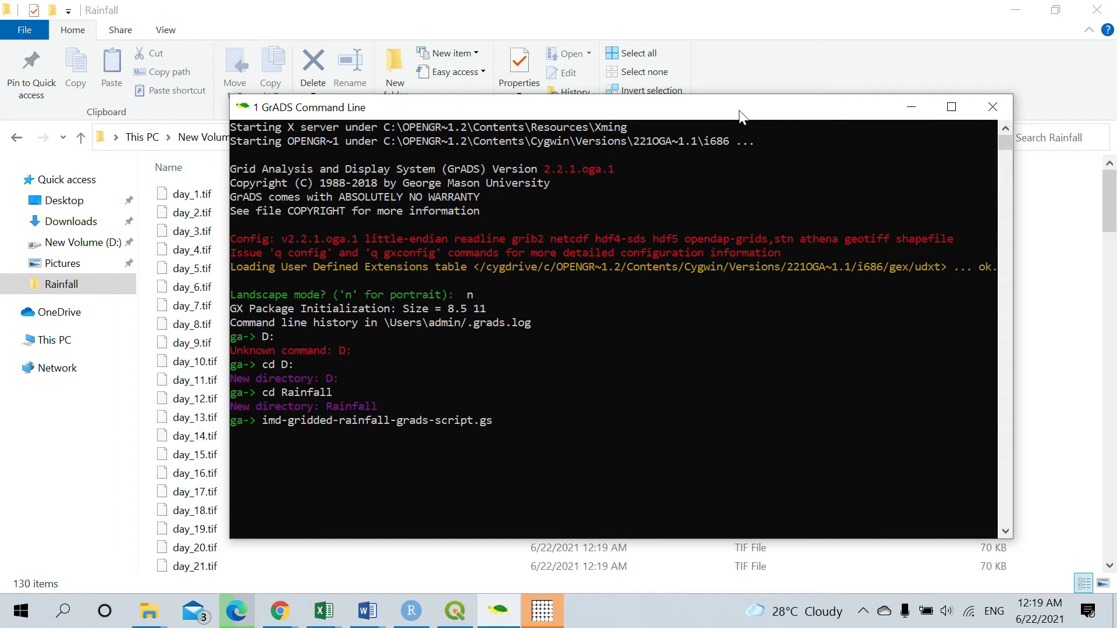
# Minimize the console and load day_366.tif from the end of the Rainfall folder's file list into QGIS.
pyautogui.click(911, 110)
pyautogui.scroll(-20, 402, 291)
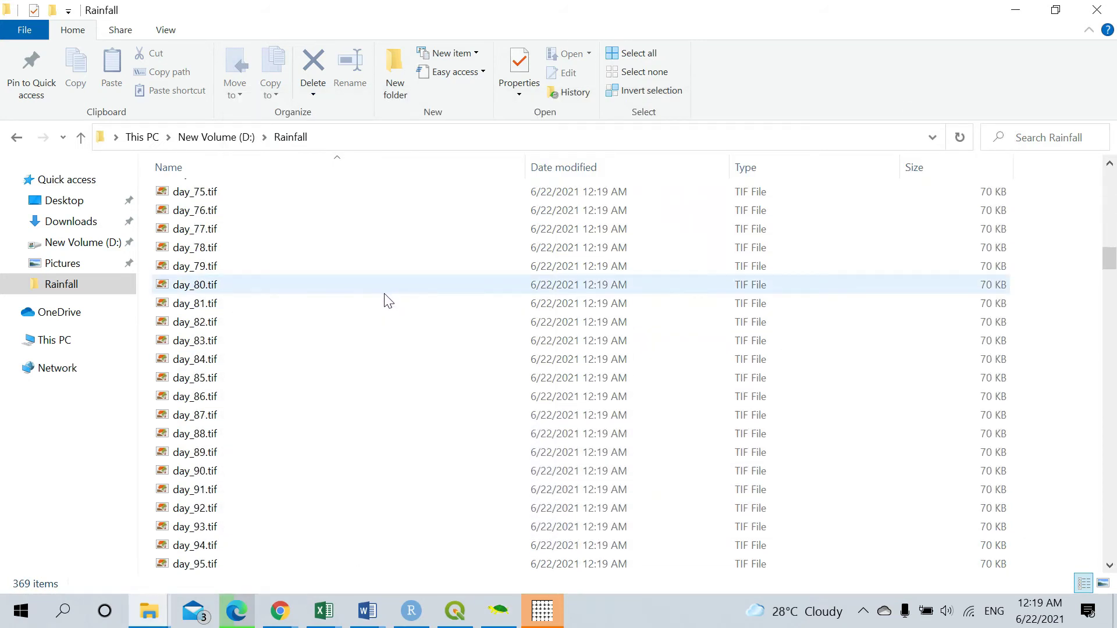
pyautogui.scroll(-20, 387, 300)
pyautogui.moveTo(1112, 390); pyautogui.dragTo(1110, 556)
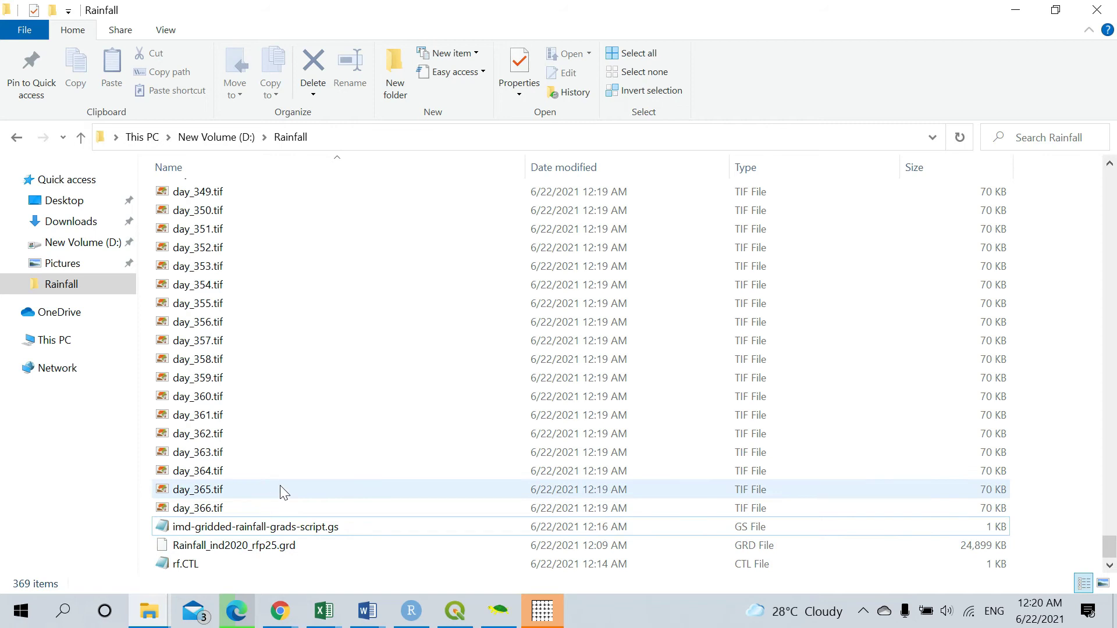
pyautogui.click(183, 506)
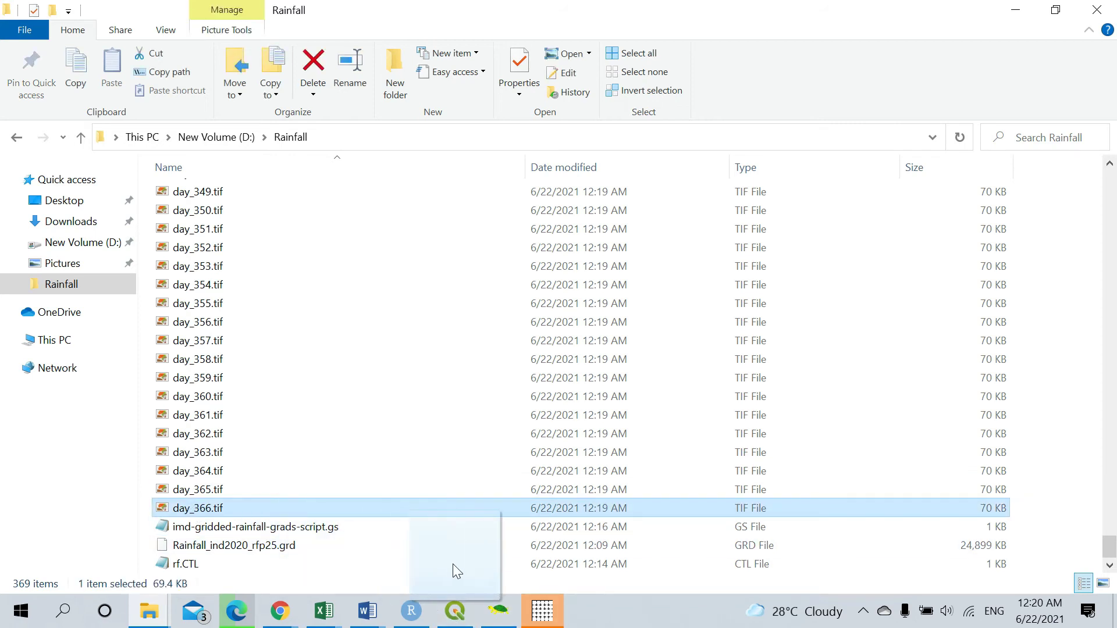
pyautogui.click(455, 614)
pyautogui.moveTo(455, 614); pyautogui.dragTo(152, 354)
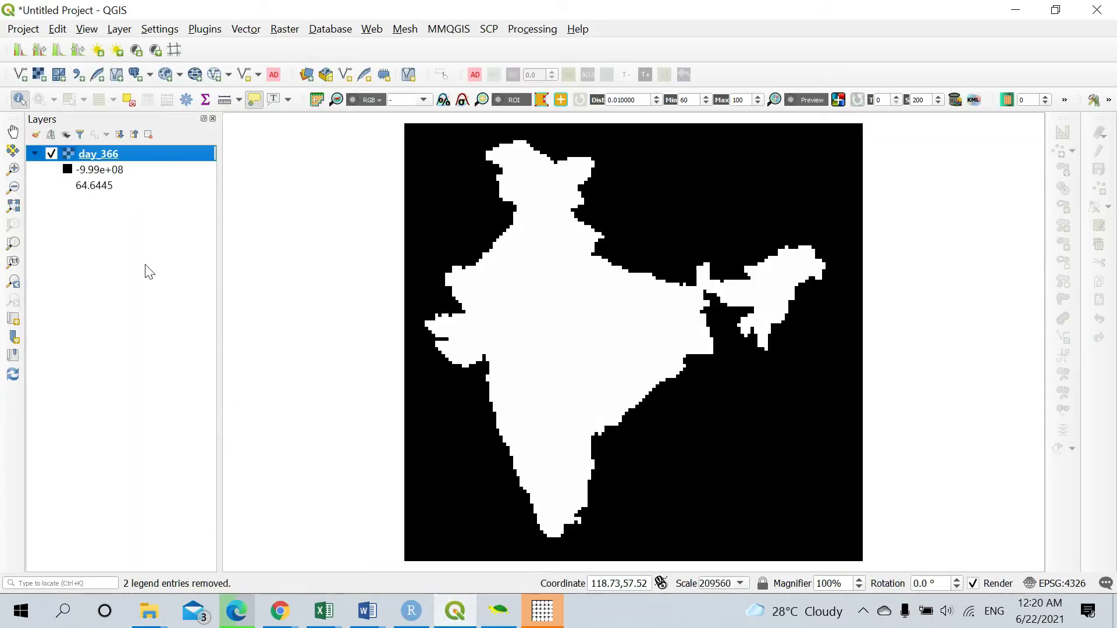
pyautogui.rightClick(100, 153)
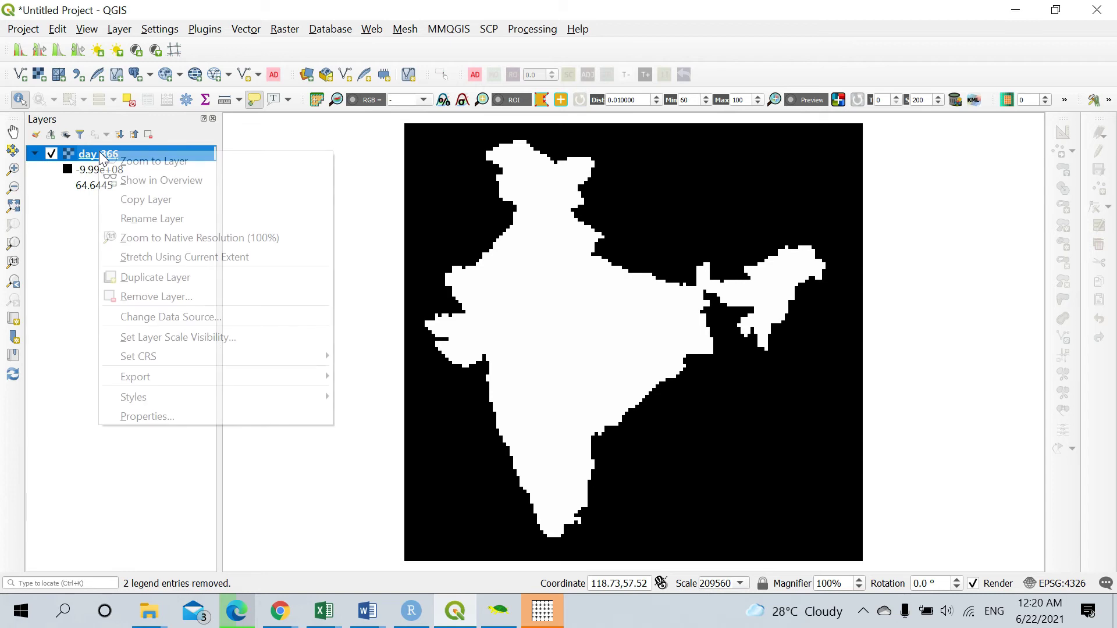
pyautogui.click(167, 416)
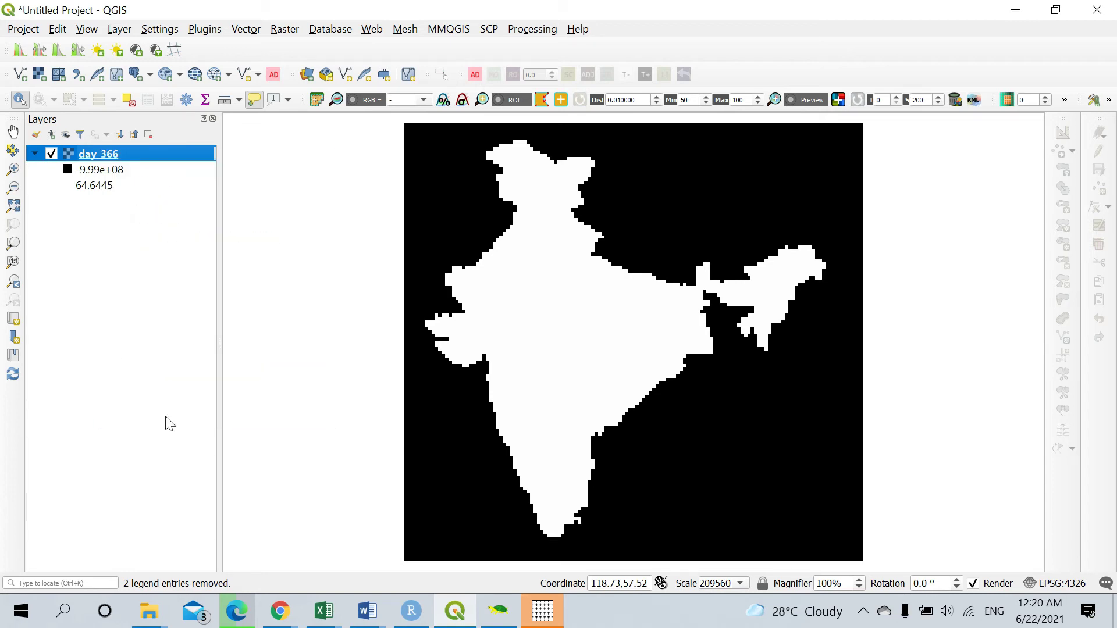
pyautogui.click(968, 271)
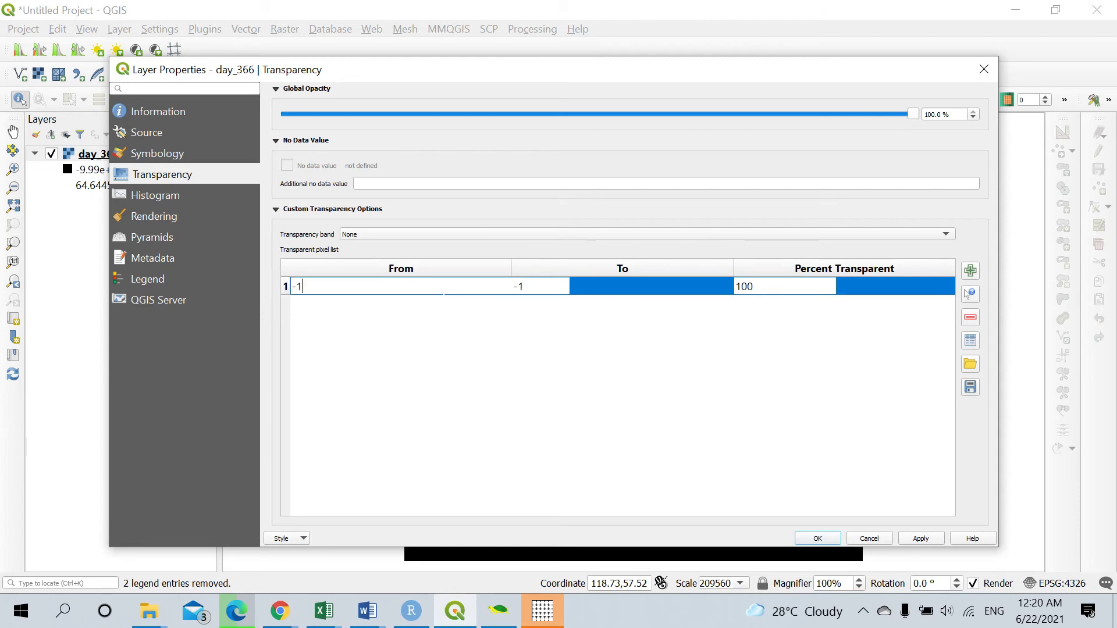
pyautogui.write('-1000')
pyautogui.press('Tab')
pyautogui.write('0')
# Set the day_366 layer's grayscale minimum to 0 and apply its symbology and transparency settings.
pyautogui.click(160, 151)
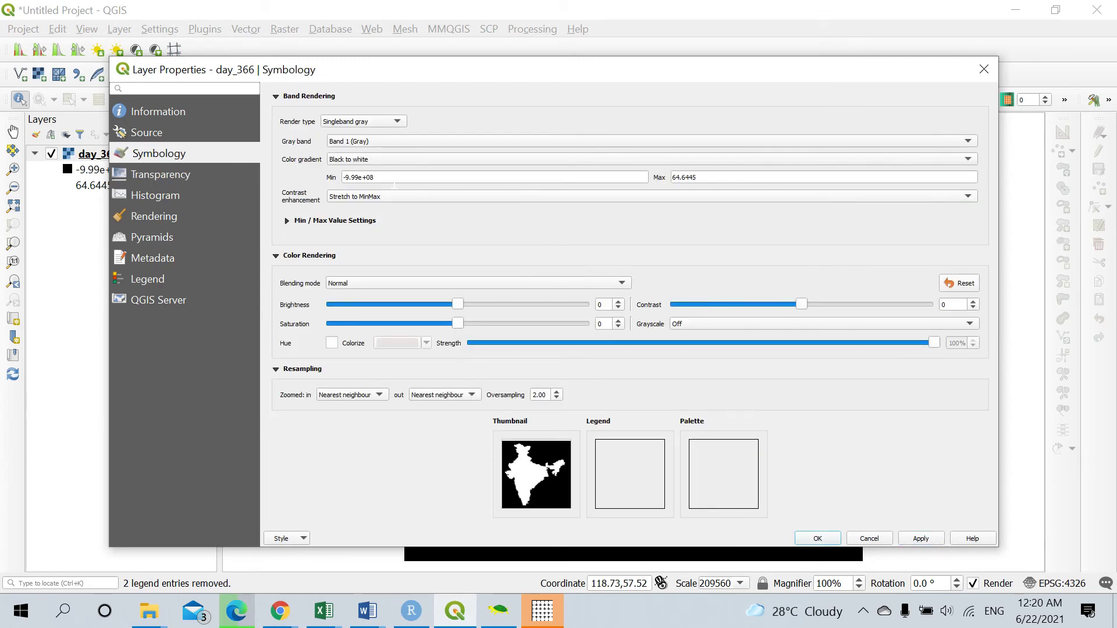
pyautogui.moveTo(387, 179); pyautogui.dragTo(342, 178)
pyautogui.write('0')
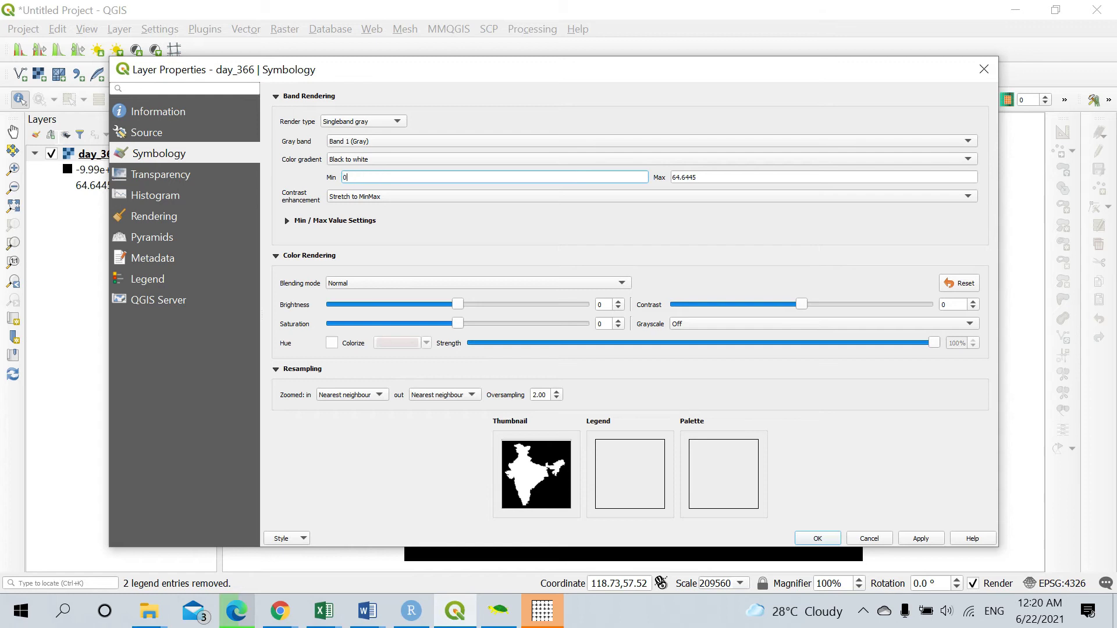
pyautogui.click(930, 540)
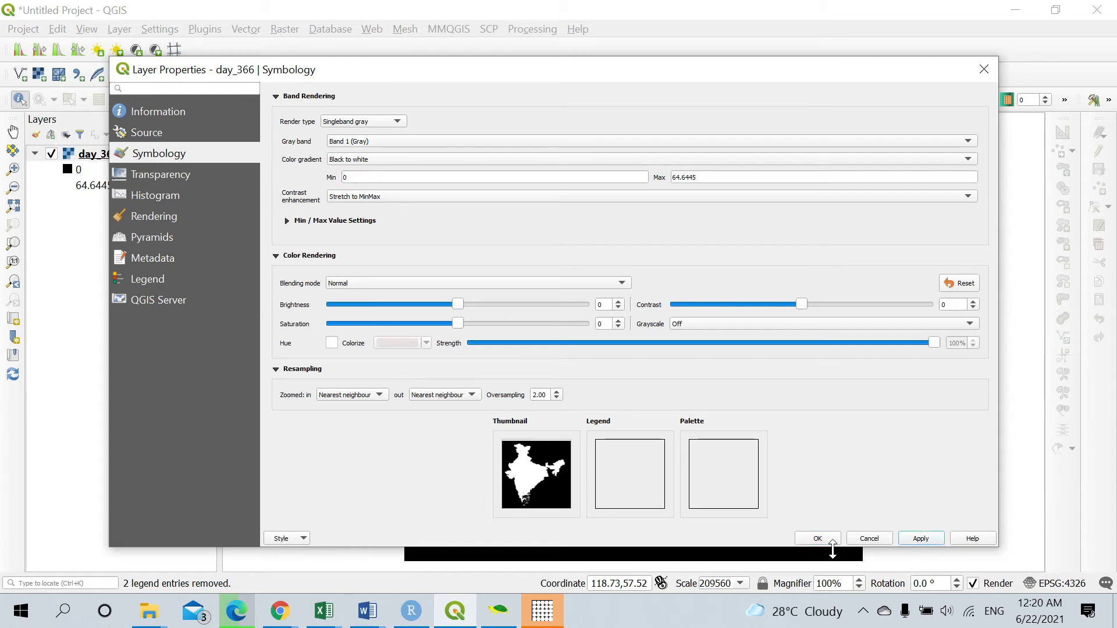
pyautogui.click(166, 174)
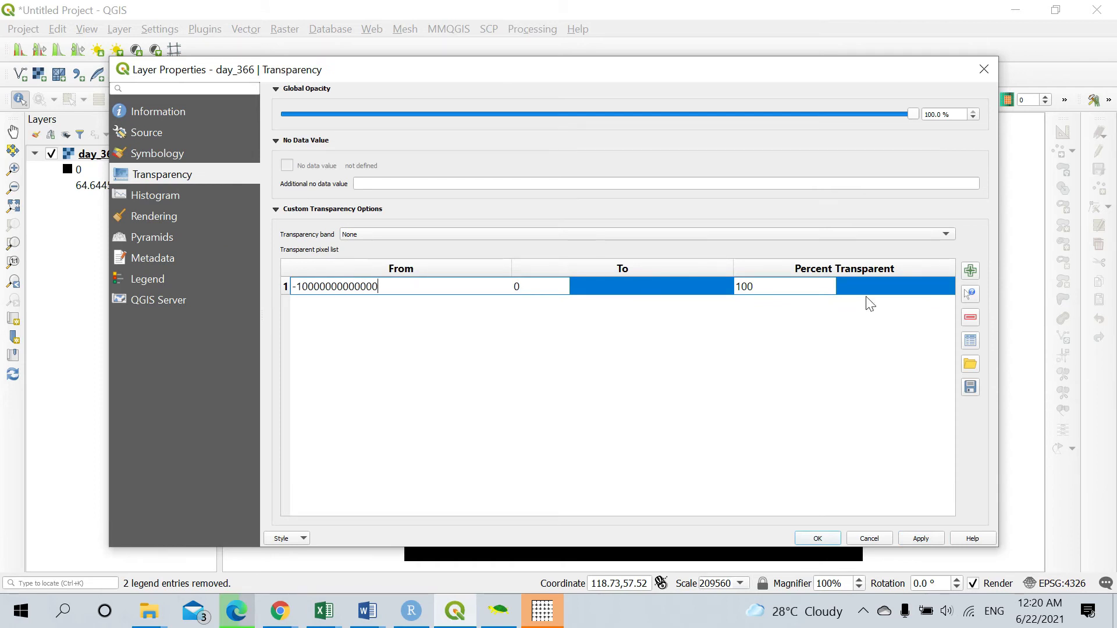
pyautogui.click(924, 541)
pyautogui.click(815, 539)
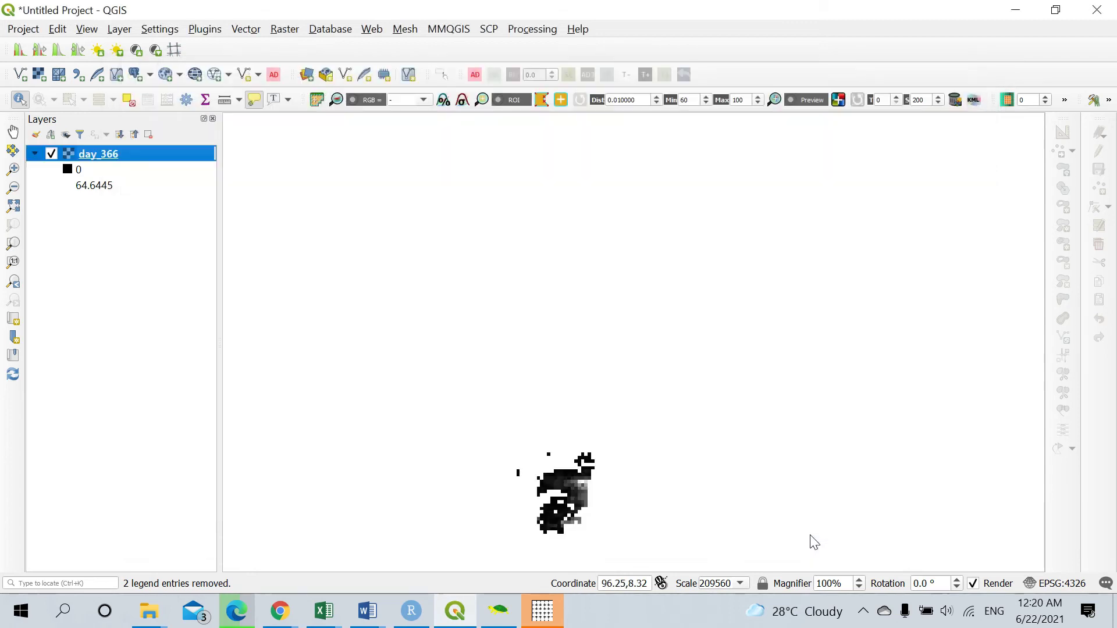
# Add the India state boundary vector layer from the Indian_State_Boundary folder inside India_Boundary on the Desktop.
pyautogui.moveTo(580, 475)
pyautogui.mouseDown()
pyautogui.moveTo(551, 389)
pyautogui.moveTo(551, 432)
pyautogui.moveTo(584, 460)
pyautogui.mouseUp()
pyautogui.scroll(-1, 572, 435)
pyautogui.scroll(1, 637, 457)
pyautogui.scroll(-1, 617, 459)
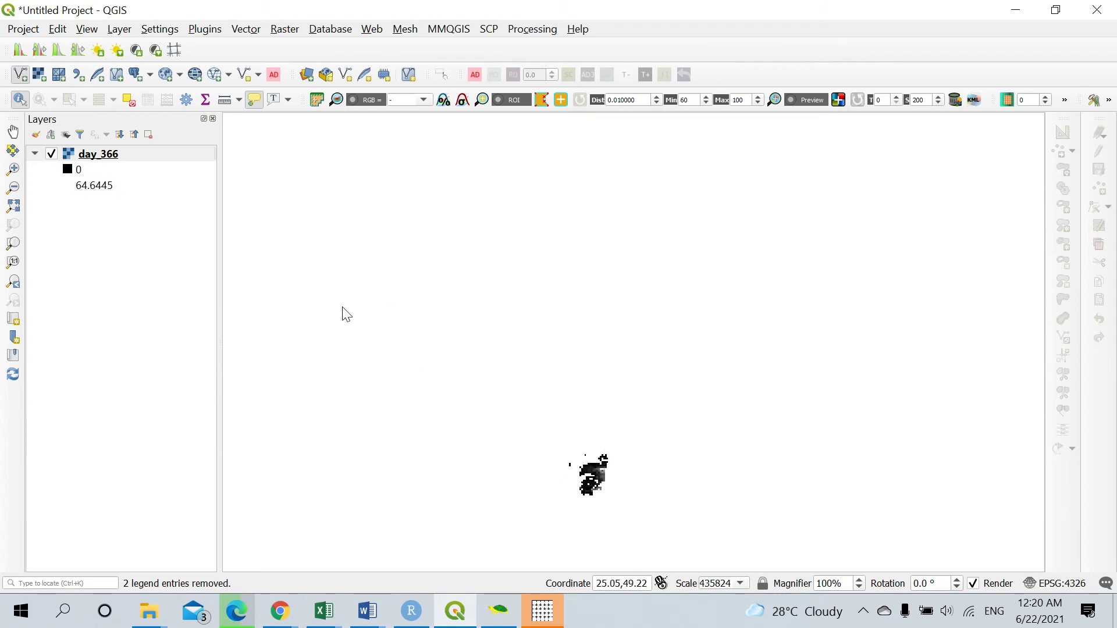
pyautogui.hotkey('ctrl', 'shift', 'v')
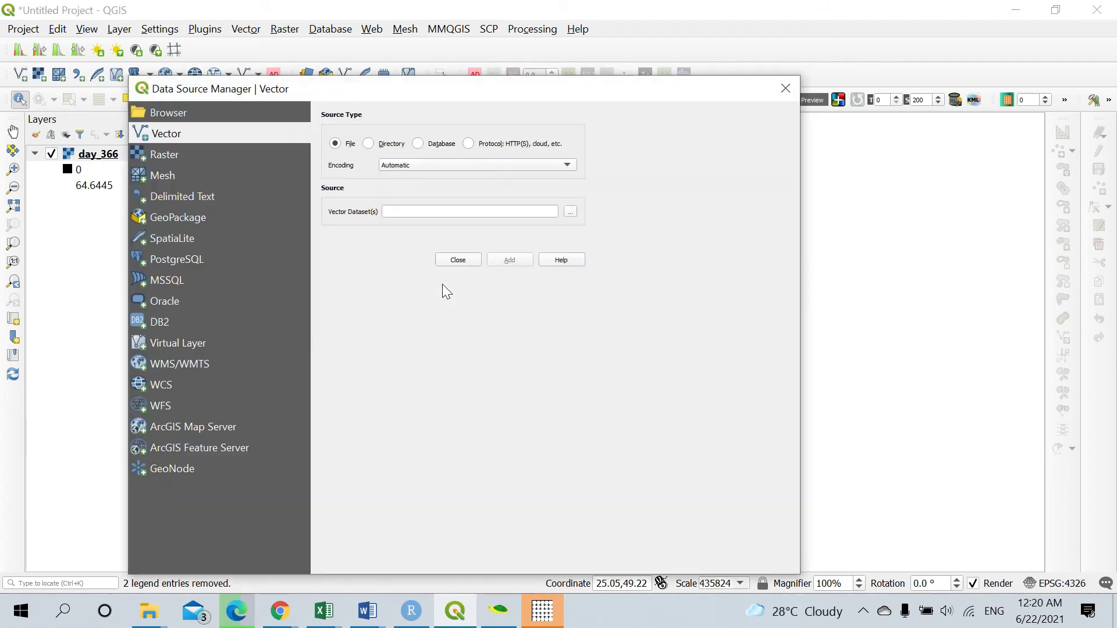
pyautogui.click(778, 211)
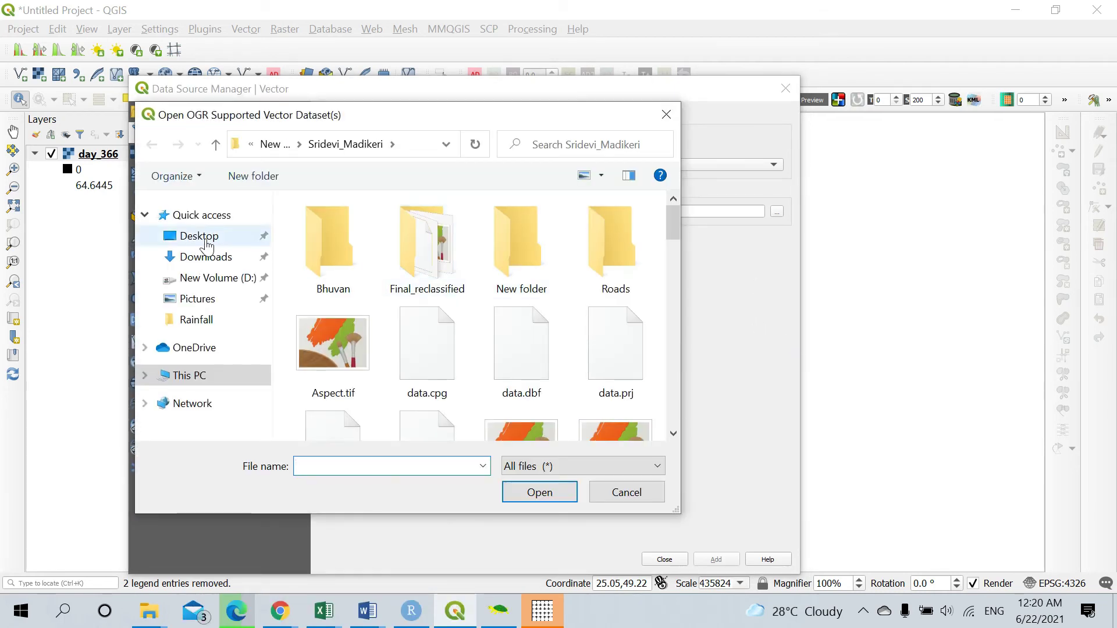
pyautogui.click(205, 244)
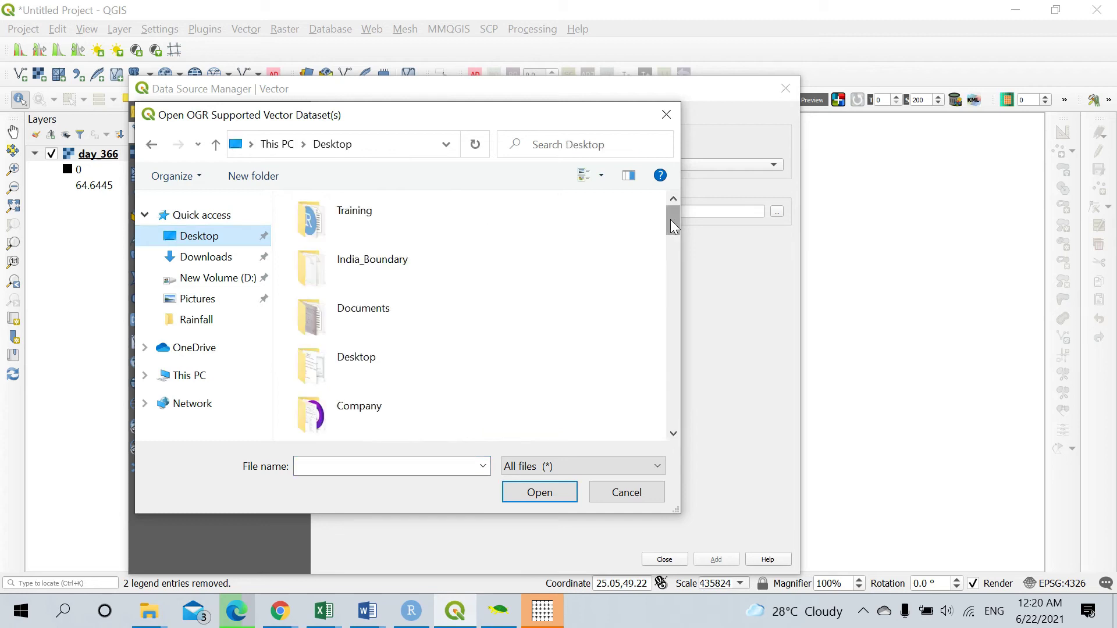
pyautogui.doubleClick(361, 268)
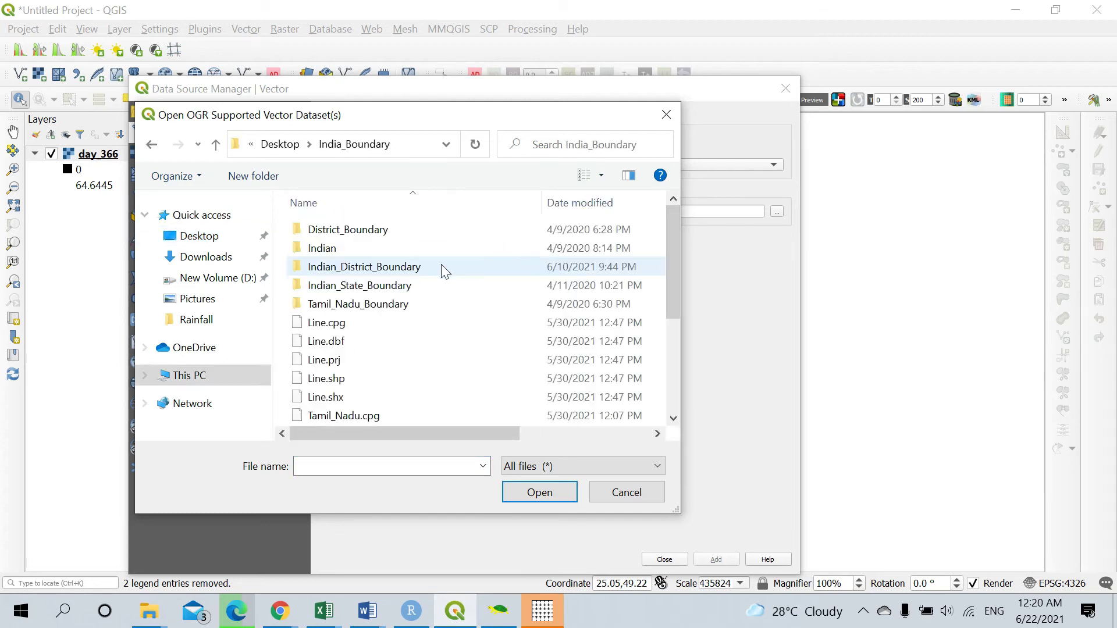
pyautogui.click(394, 285)
pyautogui.doubleClick(394, 285)
pyautogui.doubleClick(417, 287)
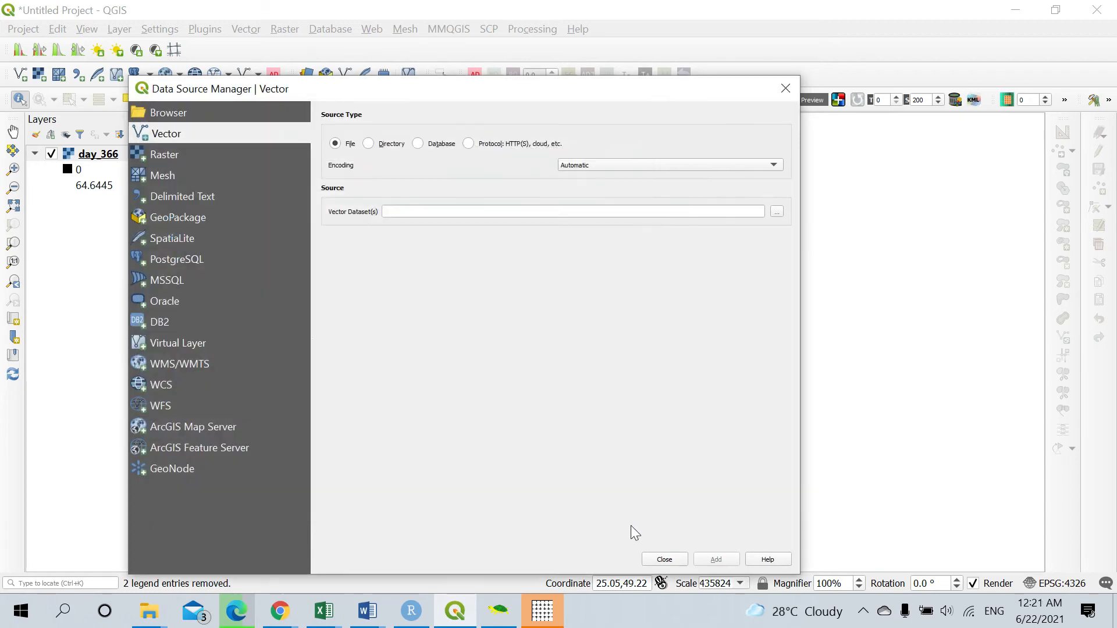
pyautogui.click(664, 559)
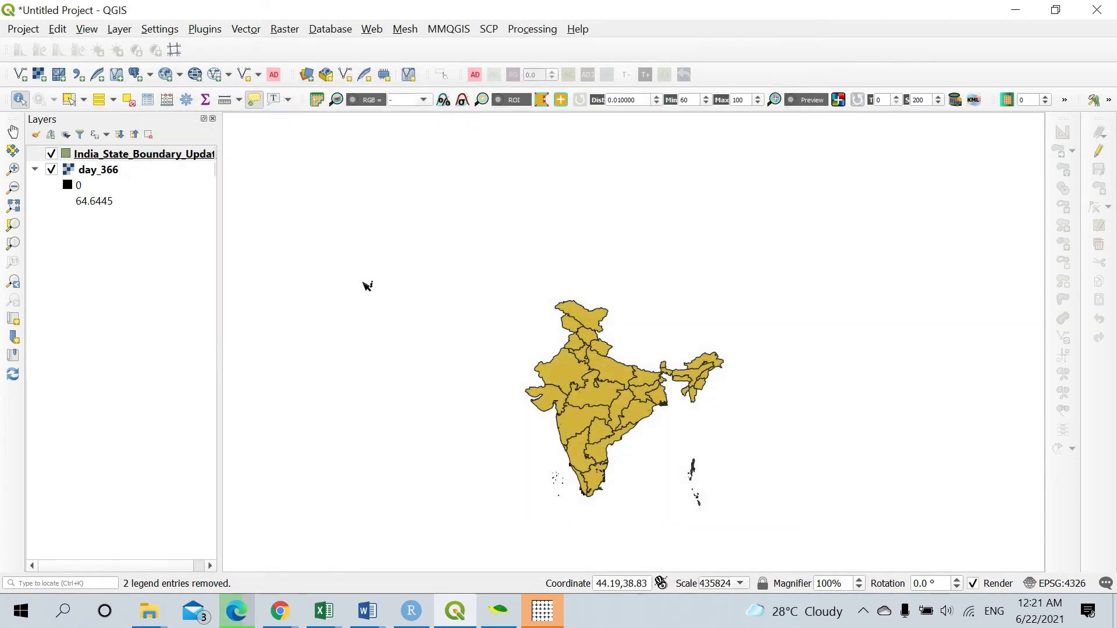
# Style the India state boundary layer as outlines without a fill, and place the day_366 raster above it.
pyautogui.rightClick(125, 160)
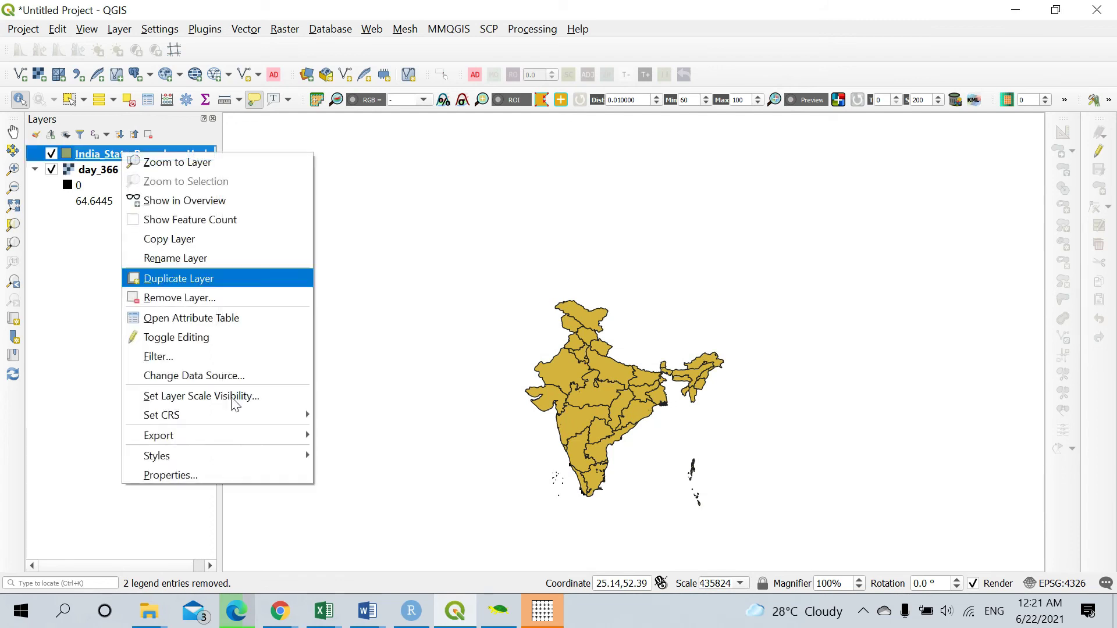
pyautogui.click(217, 474)
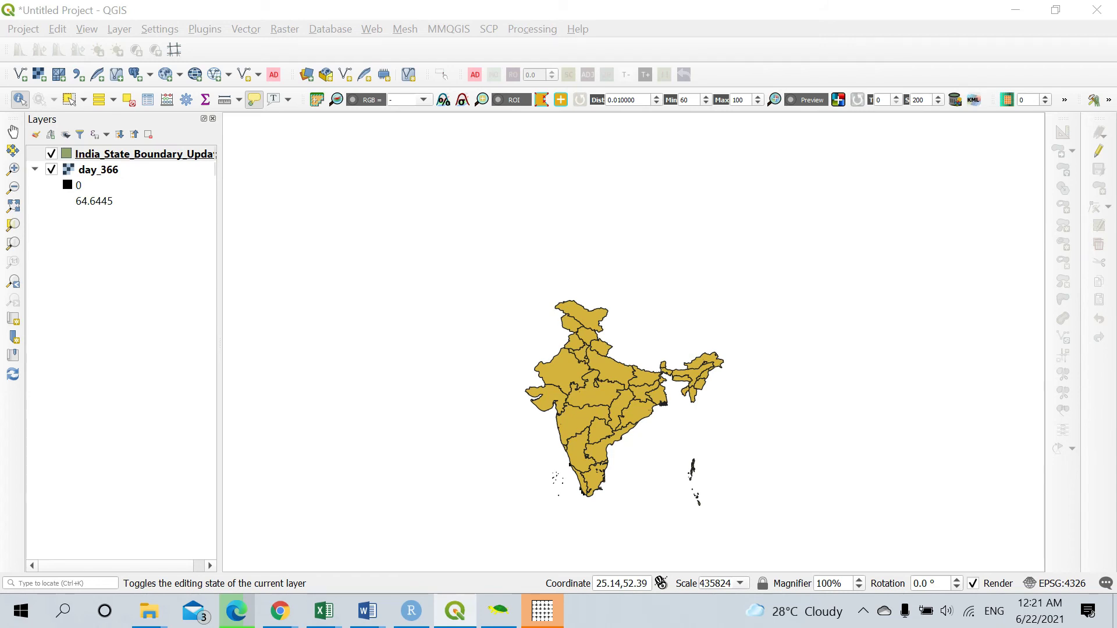
pyautogui.click(980, 529)
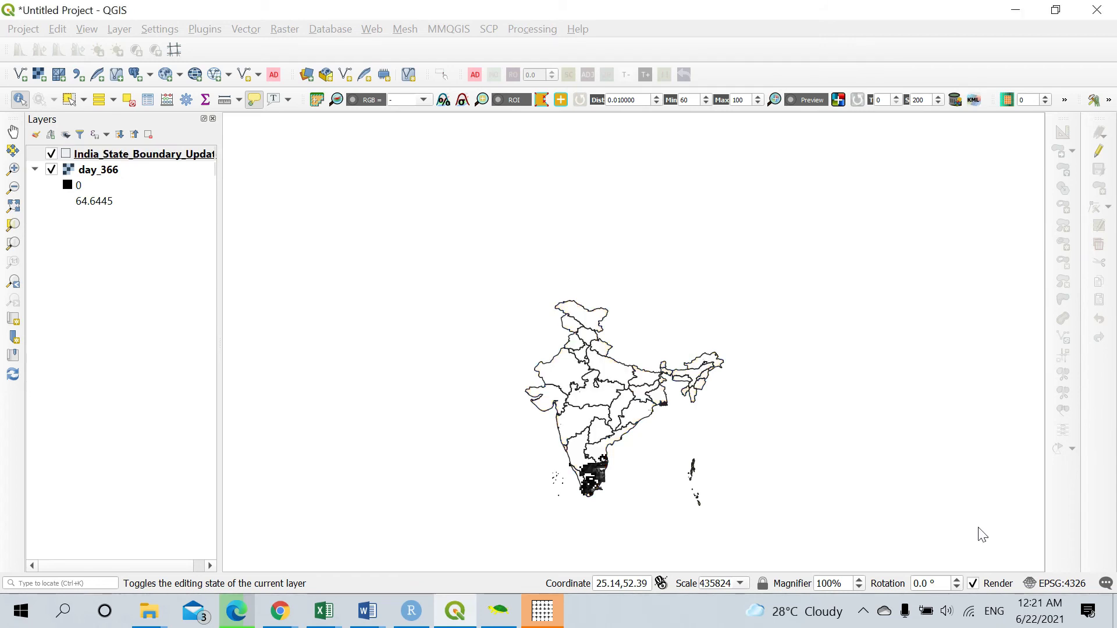
pyautogui.moveTo(99, 170); pyautogui.dragTo(96, 152)
# Zoom to the day_366 layer and examine its rainfall cells against the state boundaries of southern India.
pyautogui.rightClick(93, 154)
pyautogui.click(146, 162)
pyautogui.scroll(5, 616, 316)
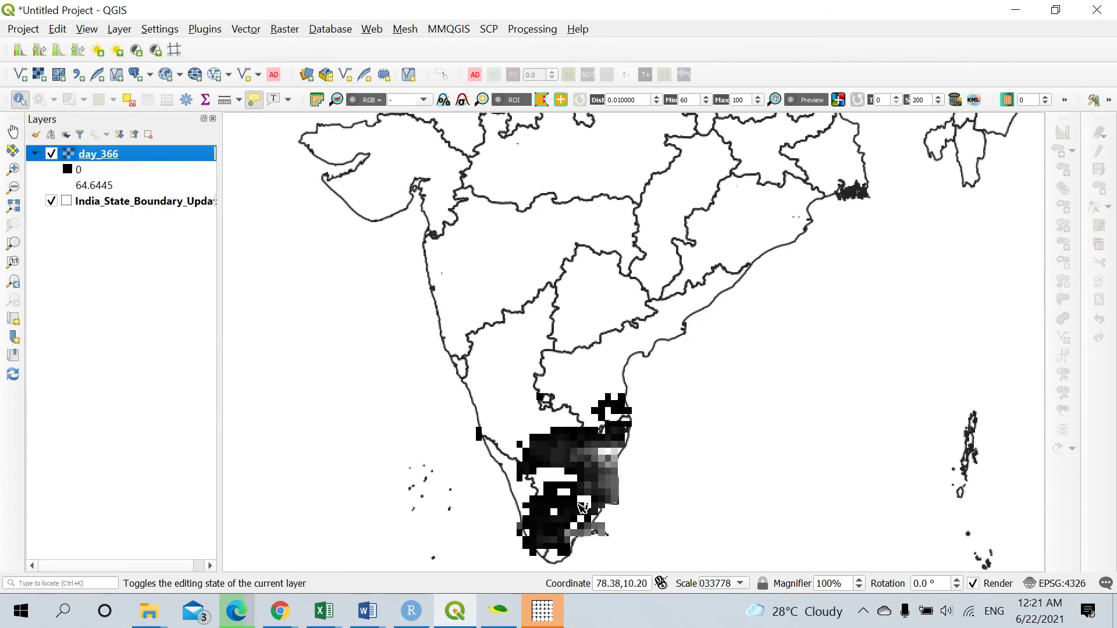
pyautogui.scroll(-5, 617, 316)
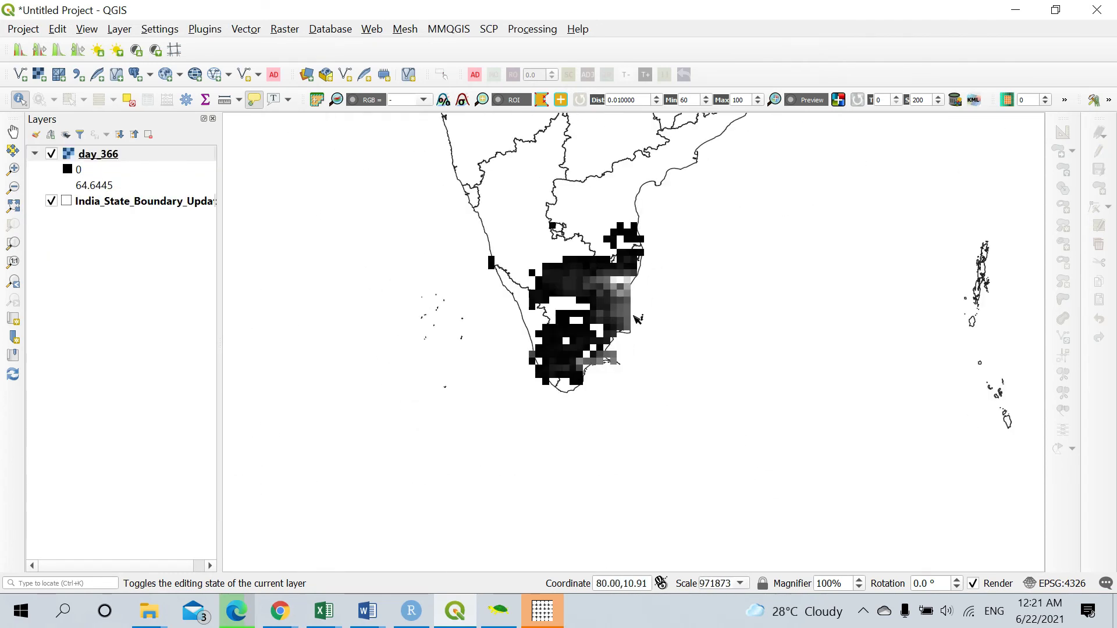
pyautogui.scroll(-3, 650, 409)
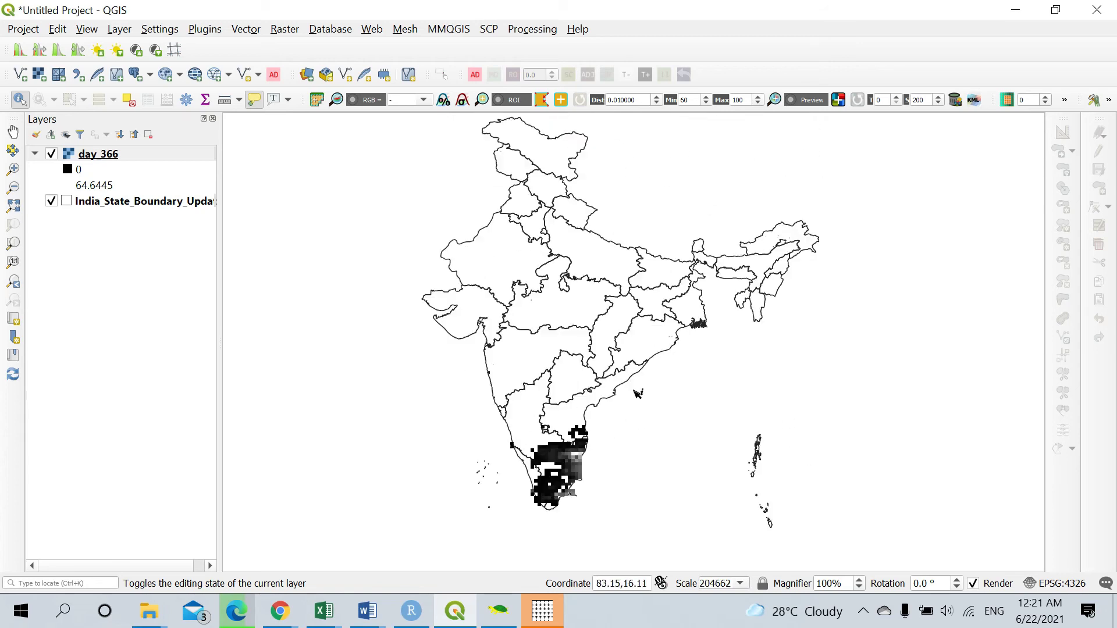
pyautogui.rightClick(99, 159)
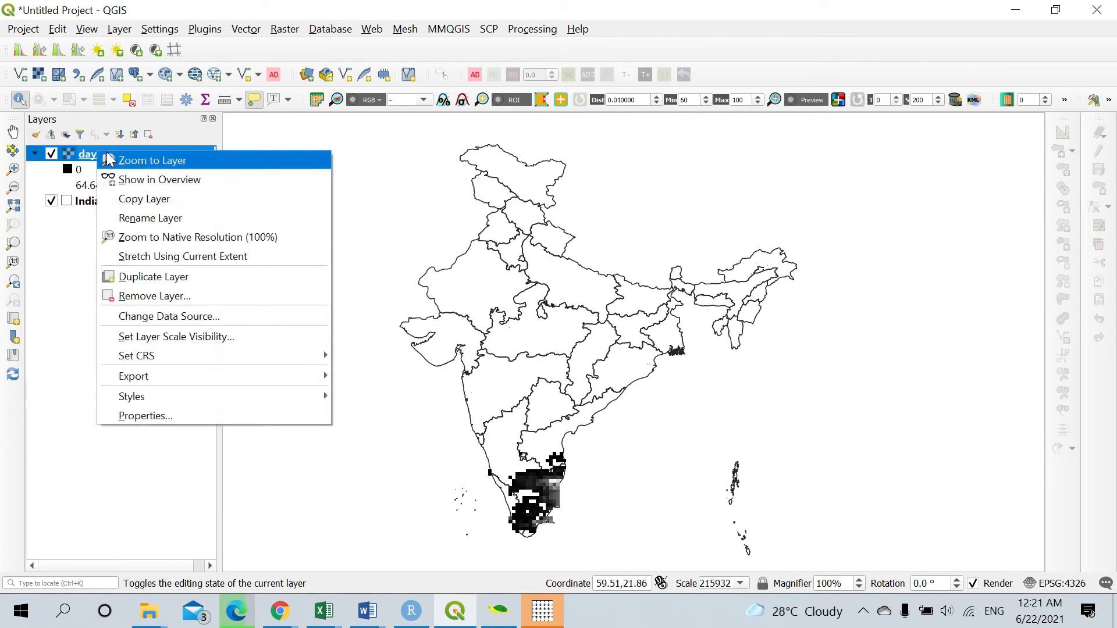
pyautogui.click(113, 159)
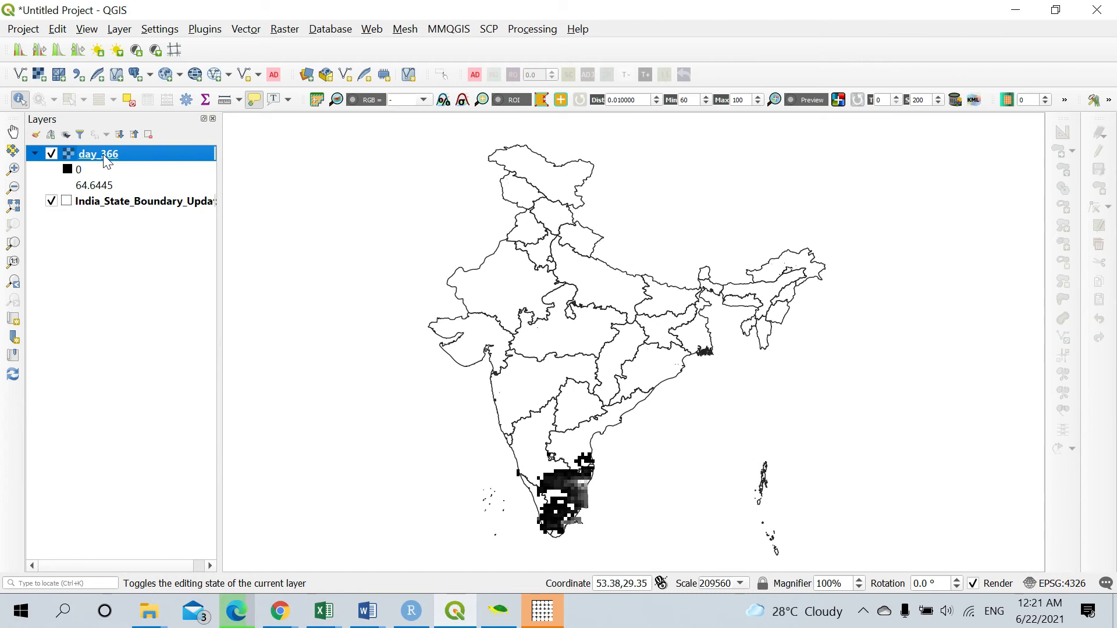
pyautogui.moveTo(573, 494); pyautogui.dragTo(554, 412)
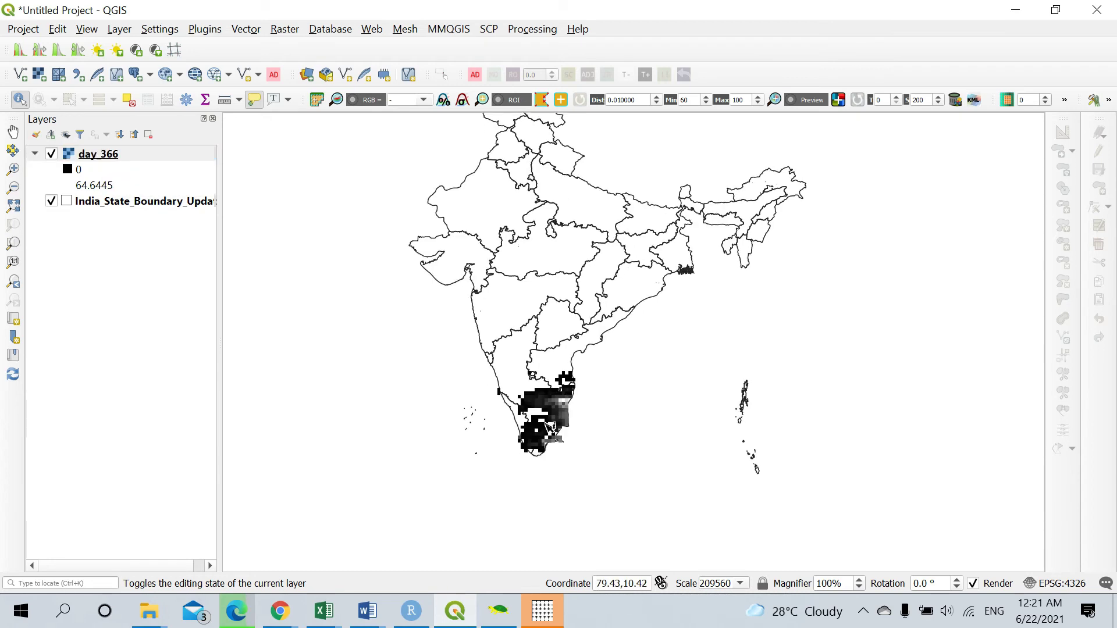
pyautogui.scroll(2, 510, 440)
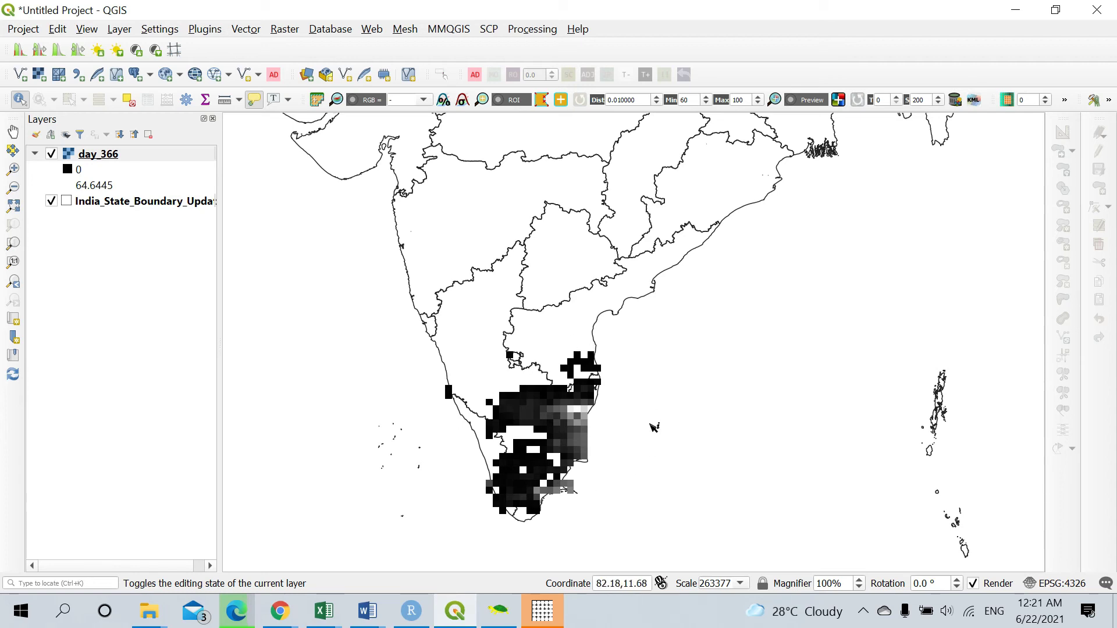
pyautogui.scroll(-3, 618, 409)
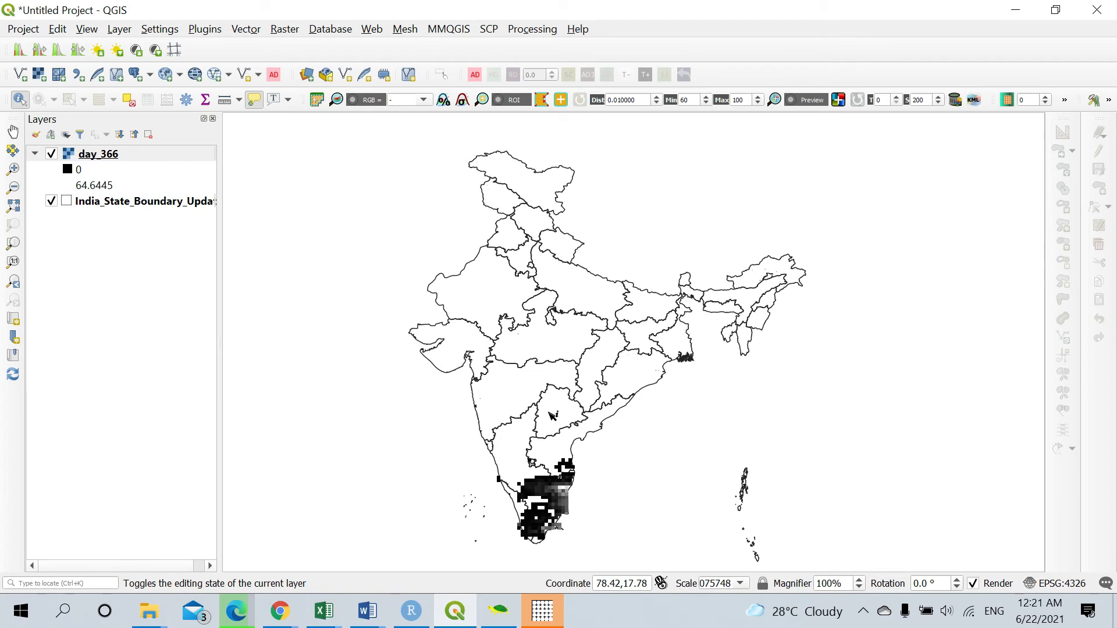
# Load day_258.tif from the Rainfall folder into QGIS as a new raster layer.
pyautogui.click(149, 611)
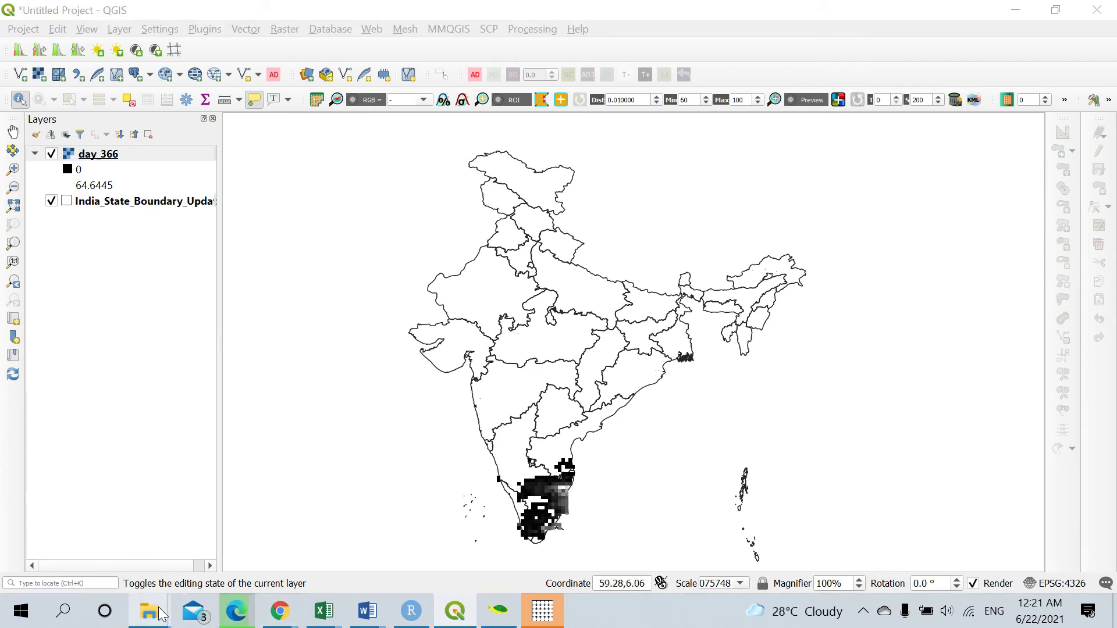
pyautogui.click(287, 512)
pyautogui.scroll(20, 682, 491)
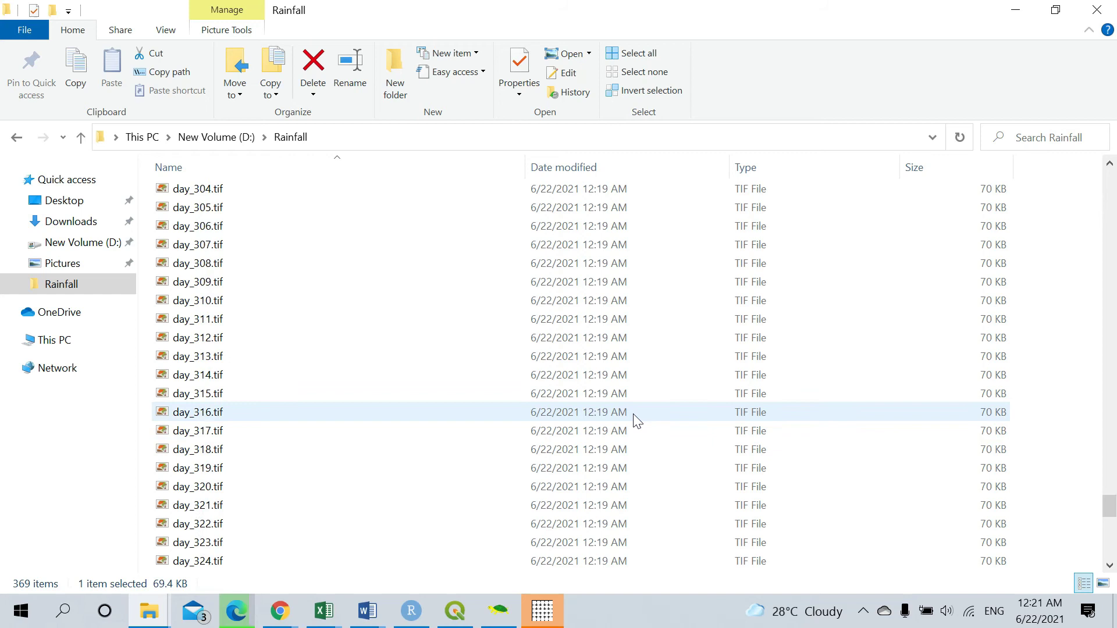
pyautogui.scroll(6, 636, 419)
pyautogui.moveTo(213, 281); pyautogui.dragTo(179, 345)
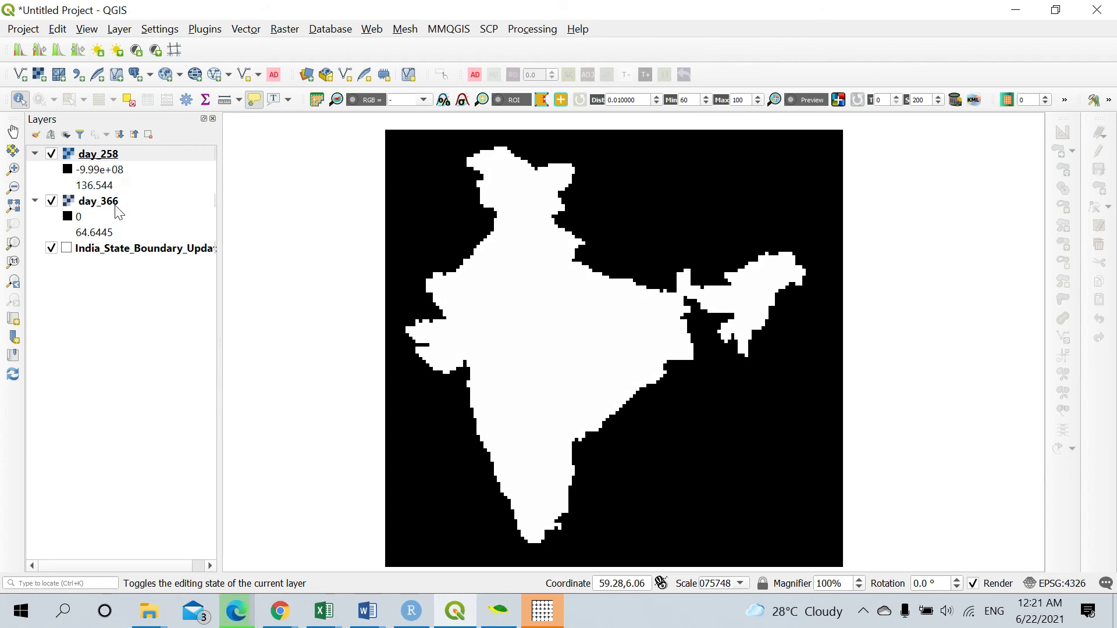
# Copy the day_366 layer's style and paste it onto the day_258 layer.
pyautogui.rightClick(105, 154)
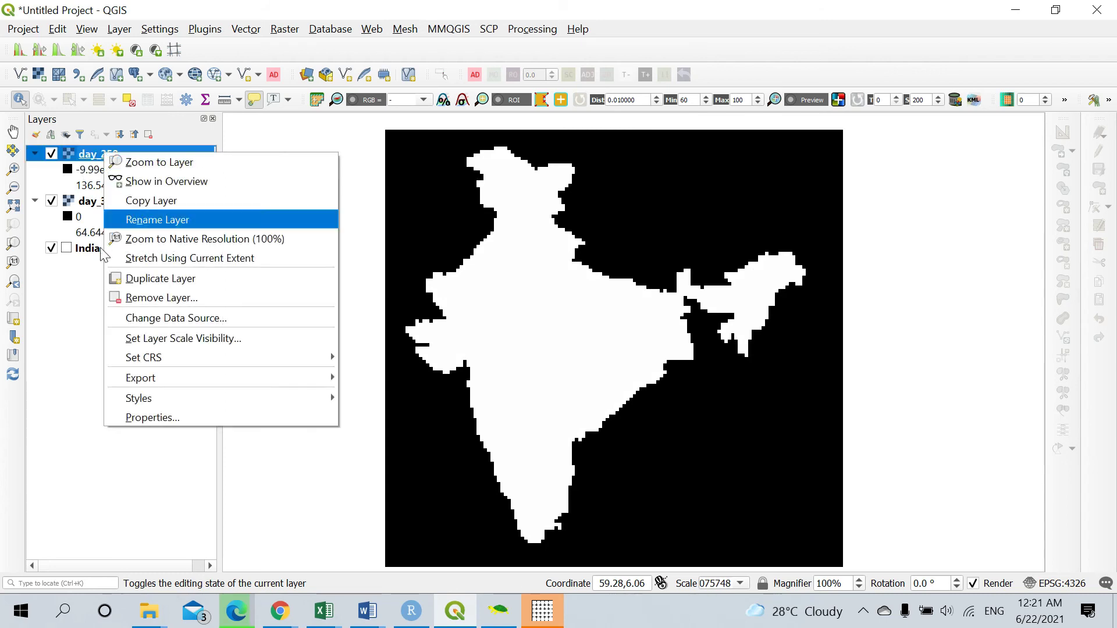
pyautogui.click(75, 201)
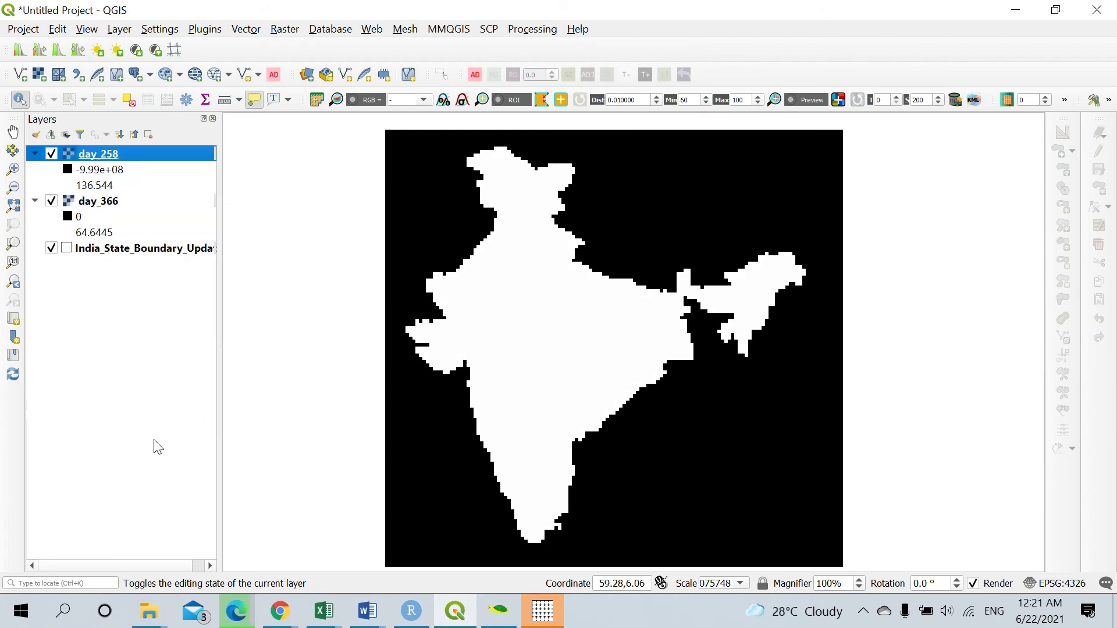
pyautogui.rightClick(104, 197)
pyautogui.moveTo(291, 460)
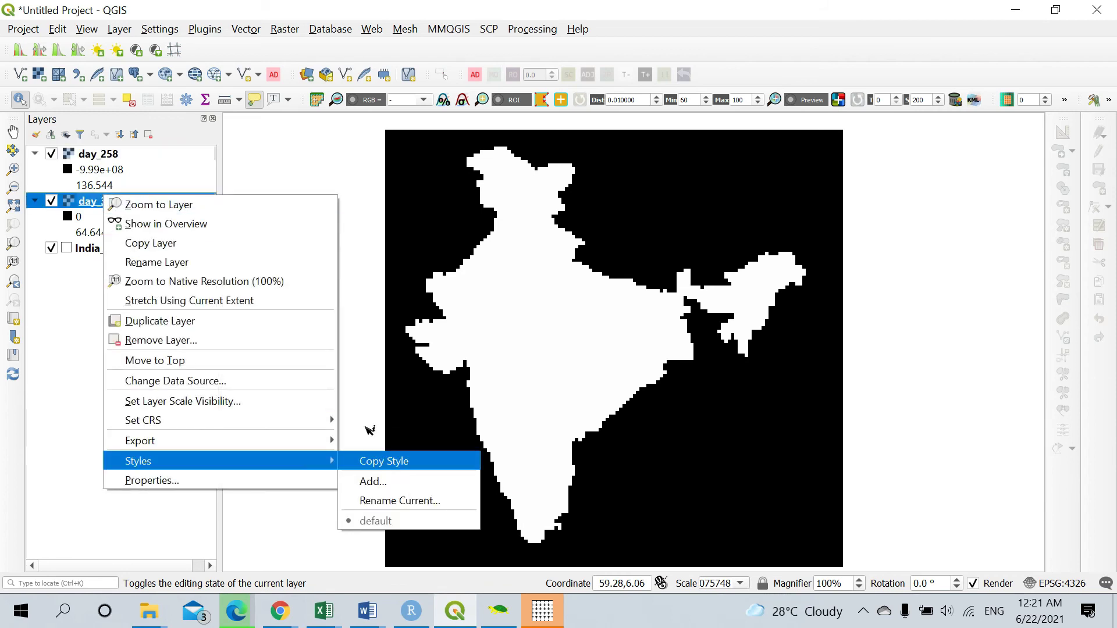
pyautogui.rightClick(94, 153)
pyautogui.moveTo(315, 398)
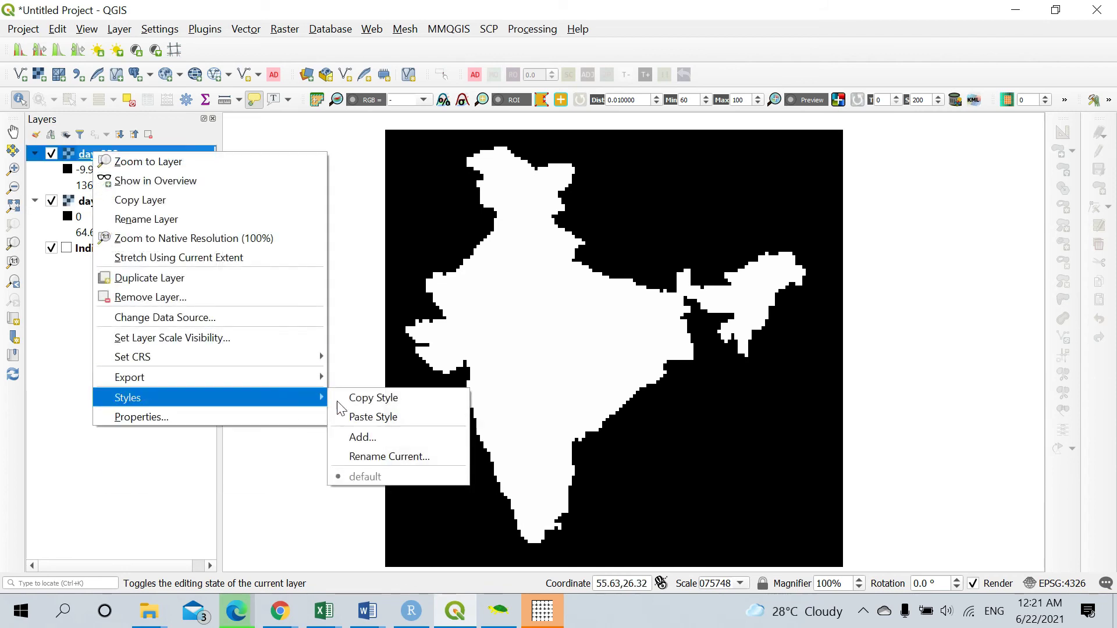
pyautogui.click(356, 417)
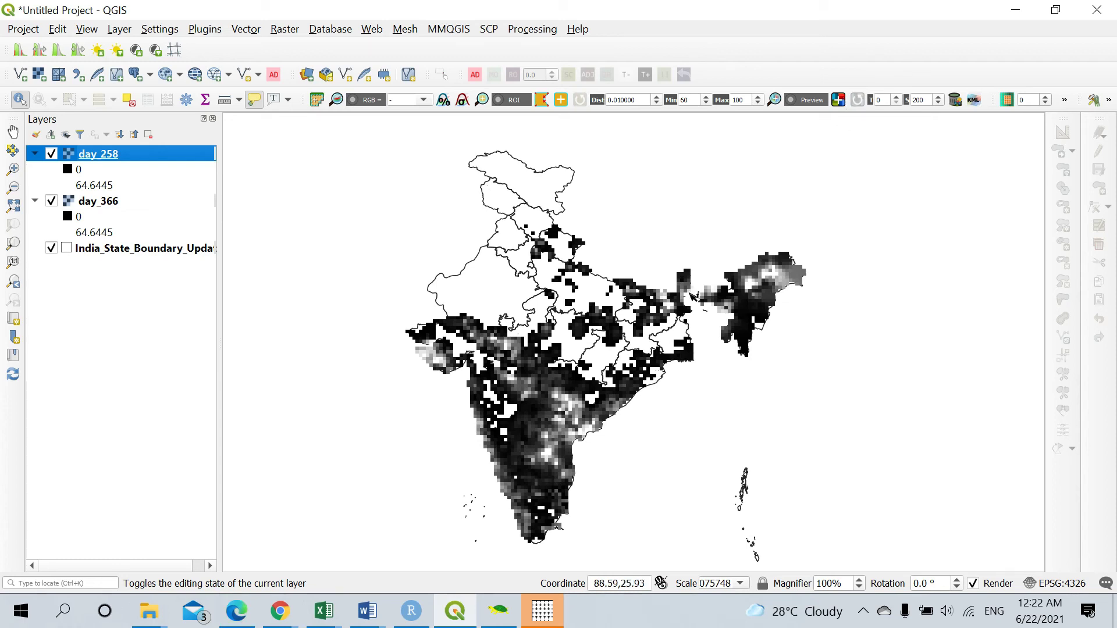
# Minimize QGIS, look through the daily TIFFs in the Rainfall folder and select imd-gridded-rainfall-grads-script.gs.
pyautogui.click(1015, 10)
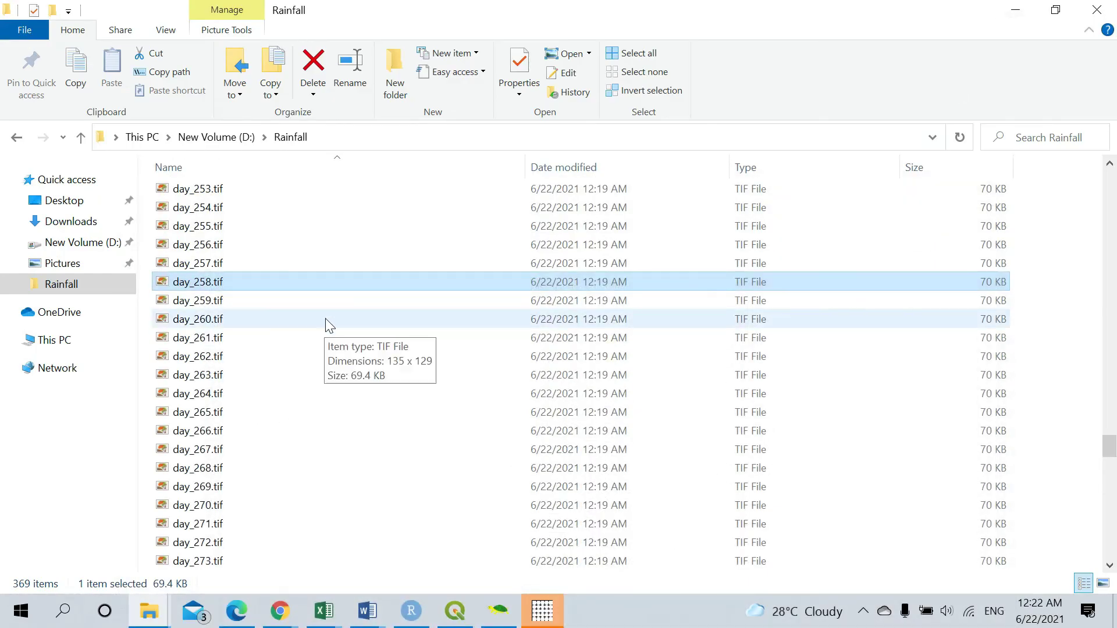
pyautogui.scroll(8, 324, 327)
pyautogui.moveTo(1110, 420); pyautogui.dragTo(1084, 553)
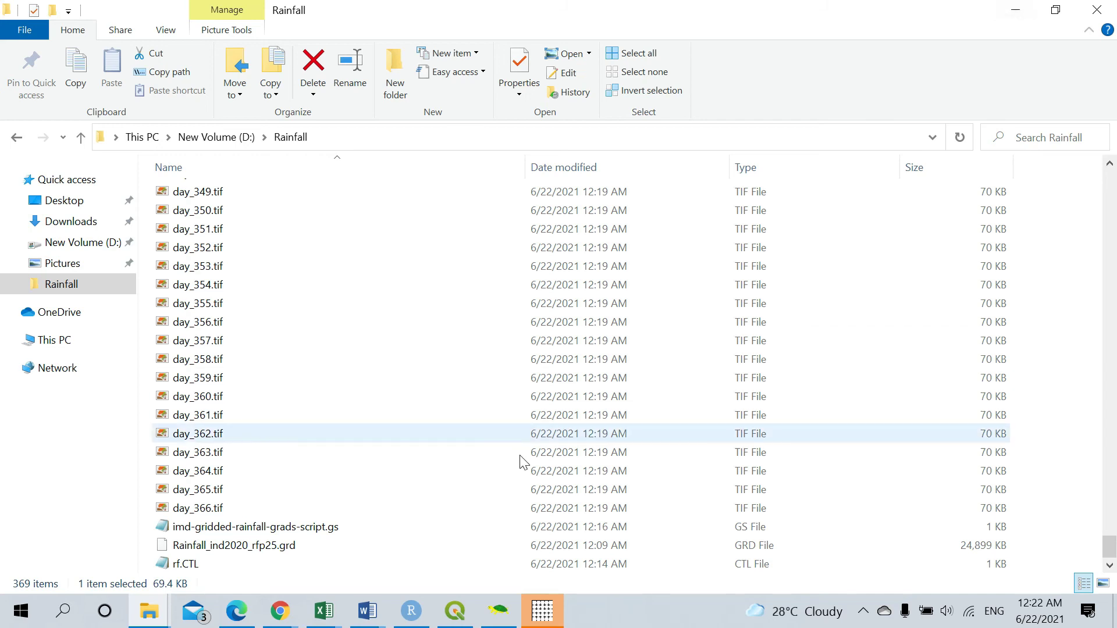
pyautogui.click(348, 527)
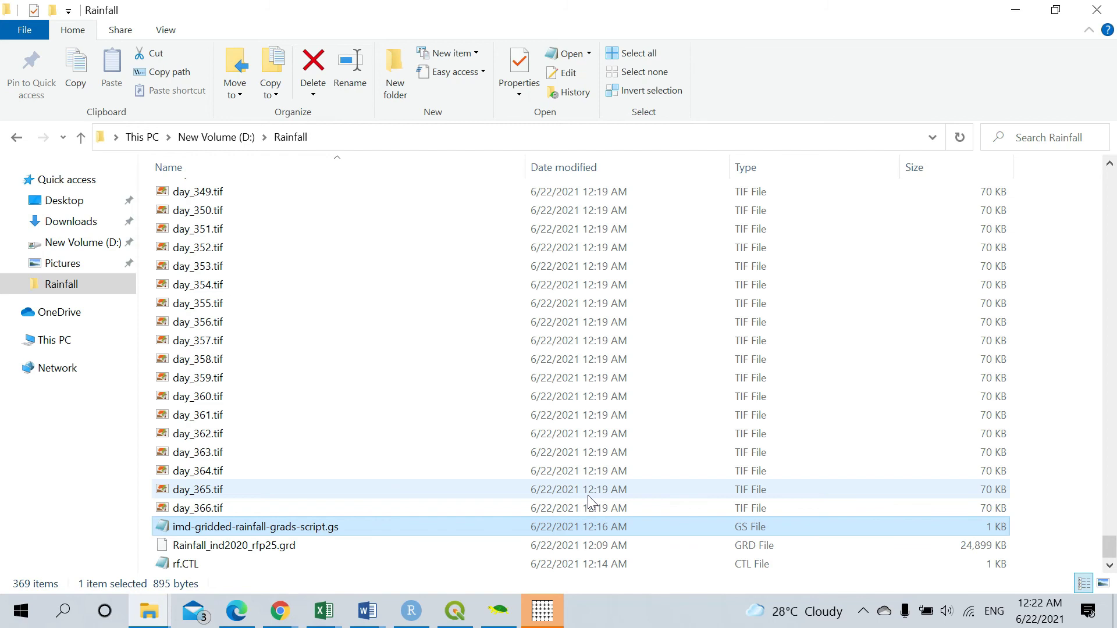
# Switch to IMD Pune's gridded data download page in Edge and highlight the Maximum Temperature (1.0 x 1.0) binary file entry.
pyautogui.click(280, 611)
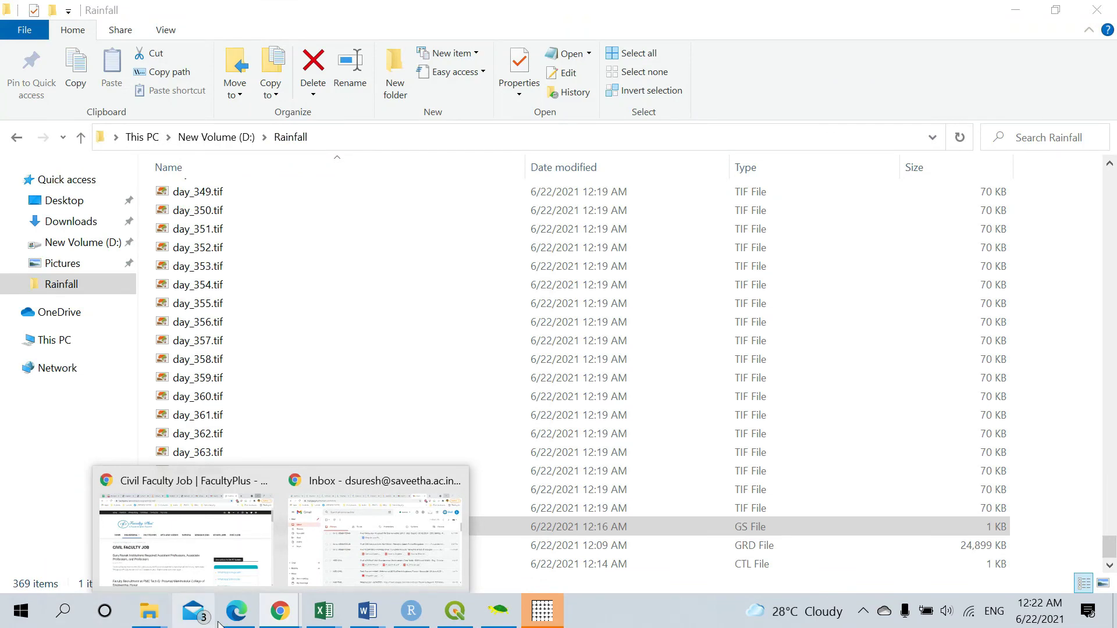
pyautogui.click(235, 612)
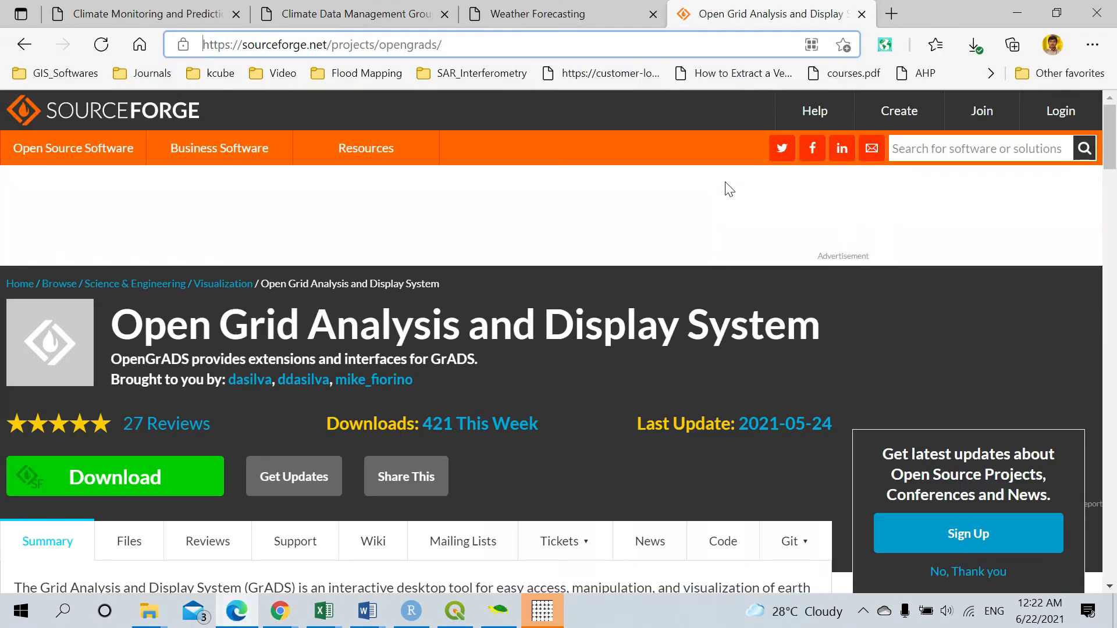
pyautogui.click(562, 11)
pyautogui.click(349, 14)
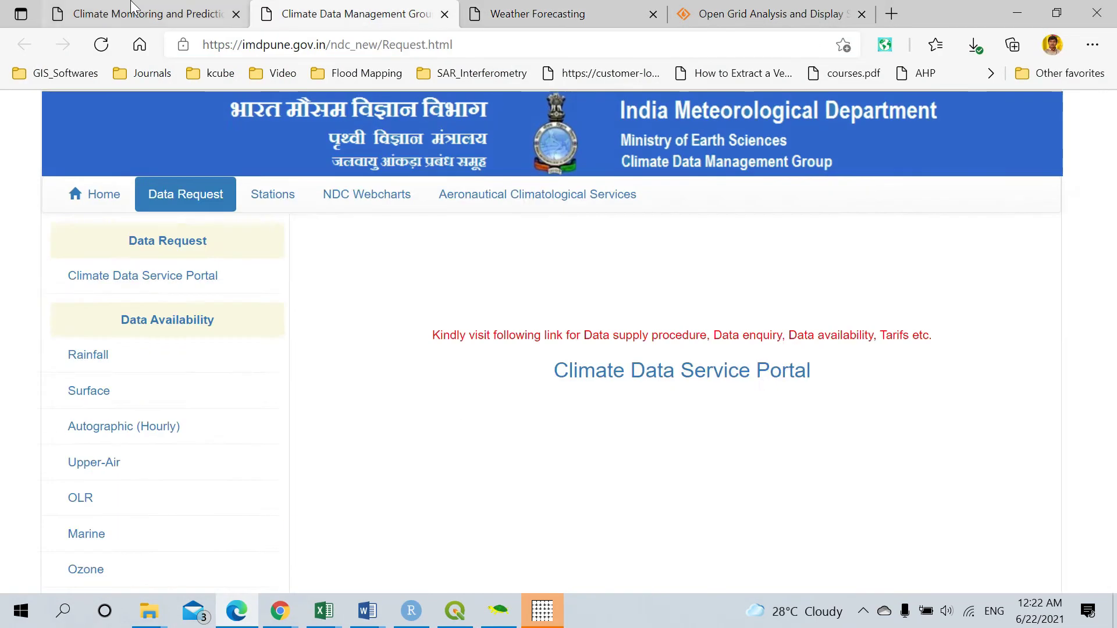
pyautogui.click(145, 14)
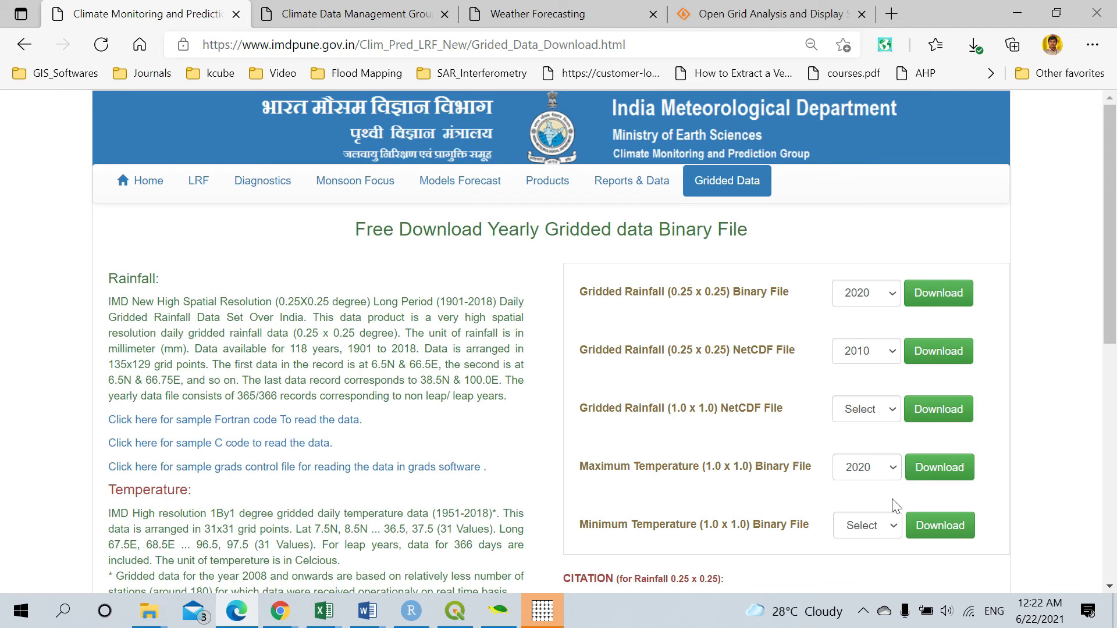
pyautogui.moveTo(621, 473); pyautogui.dragTo(806, 469)
pyautogui.moveTo(580, 474); pyautogui.dragTo(768, 474)
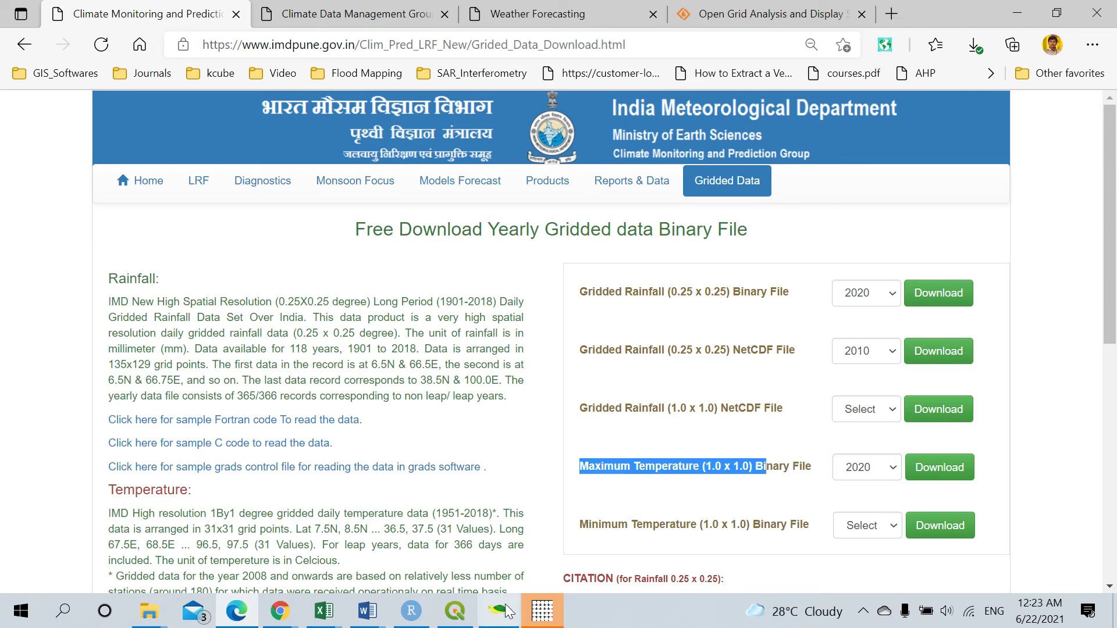
# Close the GrADS window and highlight the 135x129 grid size in the download page's Rainfall description.
pyautogui.click(542, 611)
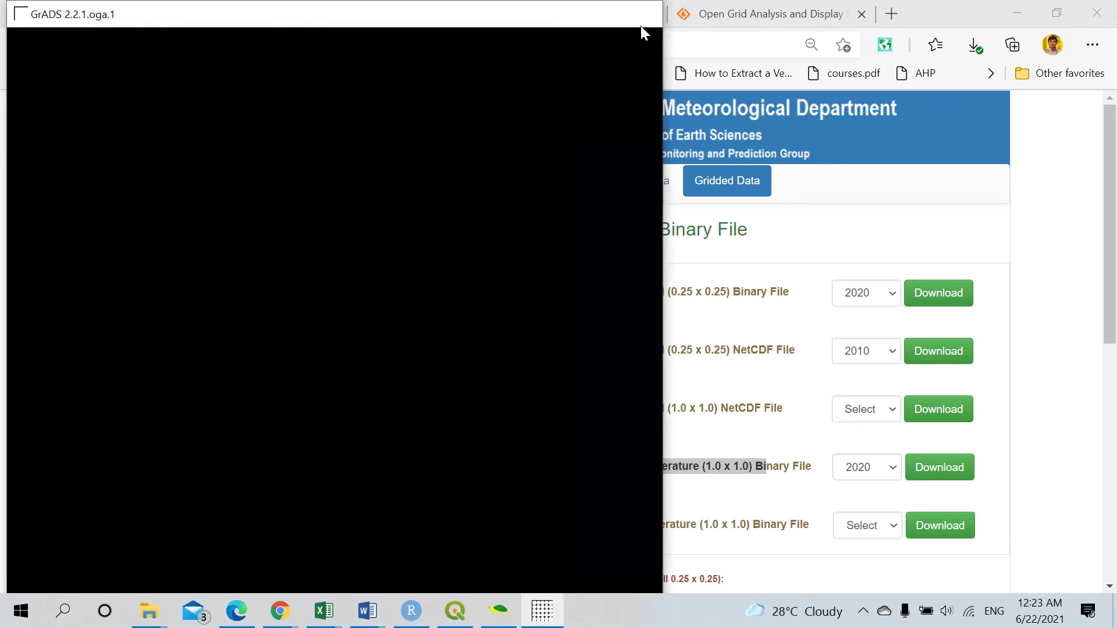
pyautogui.click(643, 14)
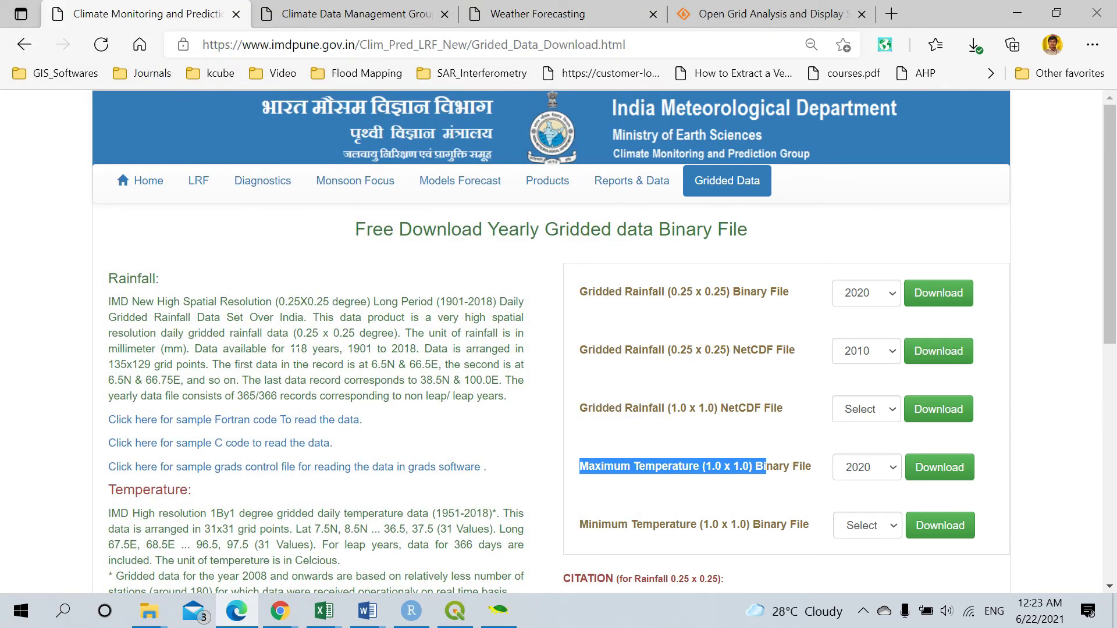
pyautogui.moveTo(110, 365); pyautogui.dragTo(197, 365)
pyautogui.moveTo(207, 365); pyautogui.dragTo(205, 365)
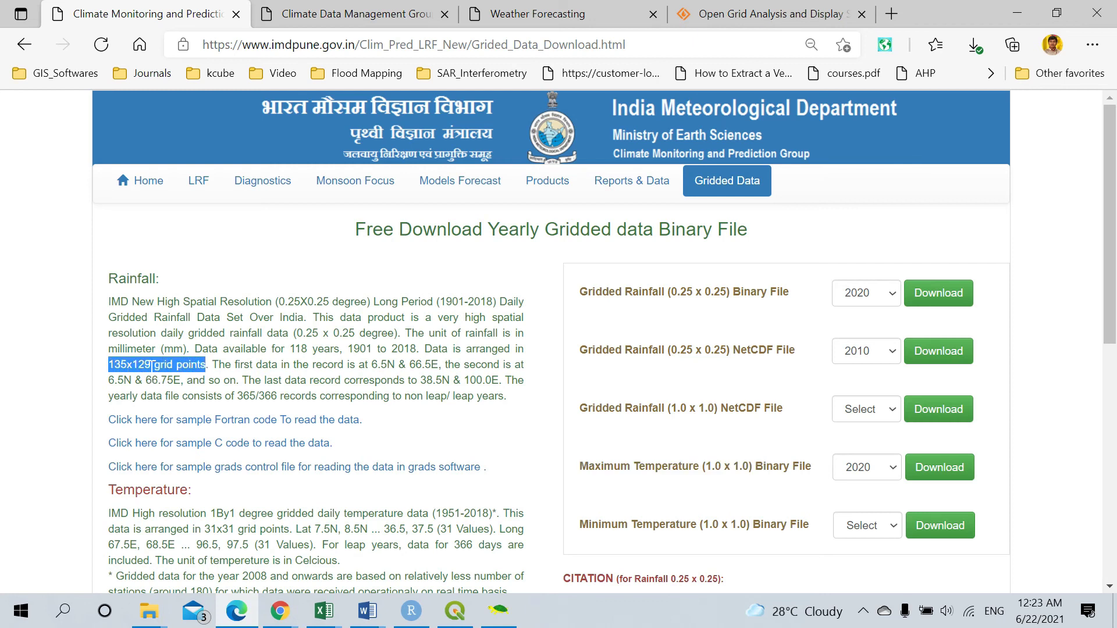
pyautogui.moveTo(102, 365); pyautogui.dragTo(153, 365)
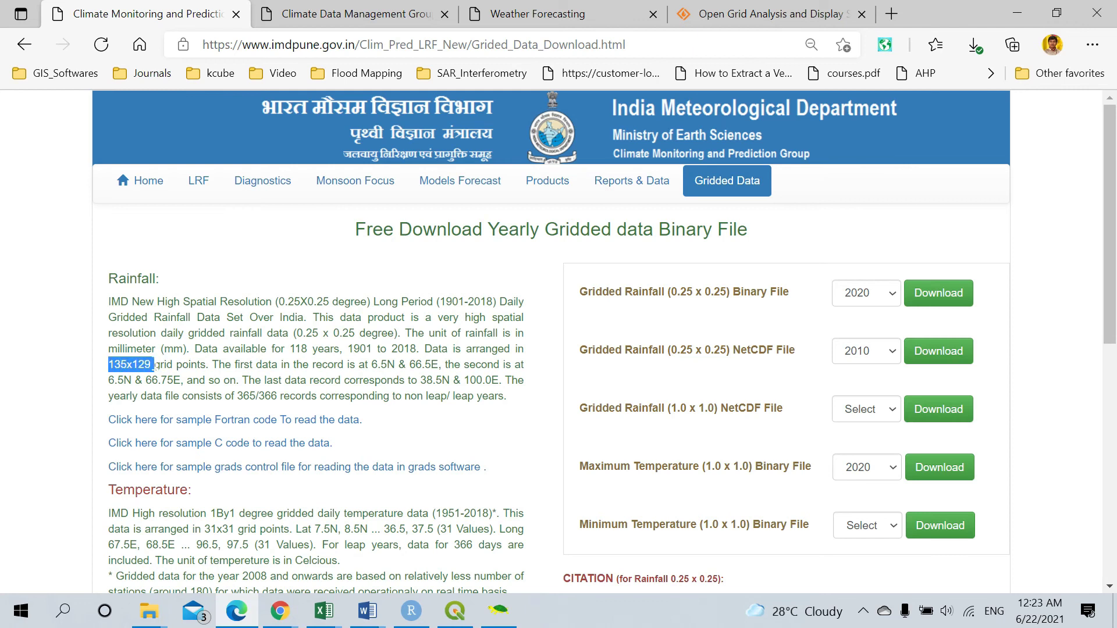
# Open rf.CTL from the Rainfall folder to examine its grid definition, and return to the gridded data page's Temperature section.
pyautogui.click(149, 611)
pyautogui.click(326, 531)
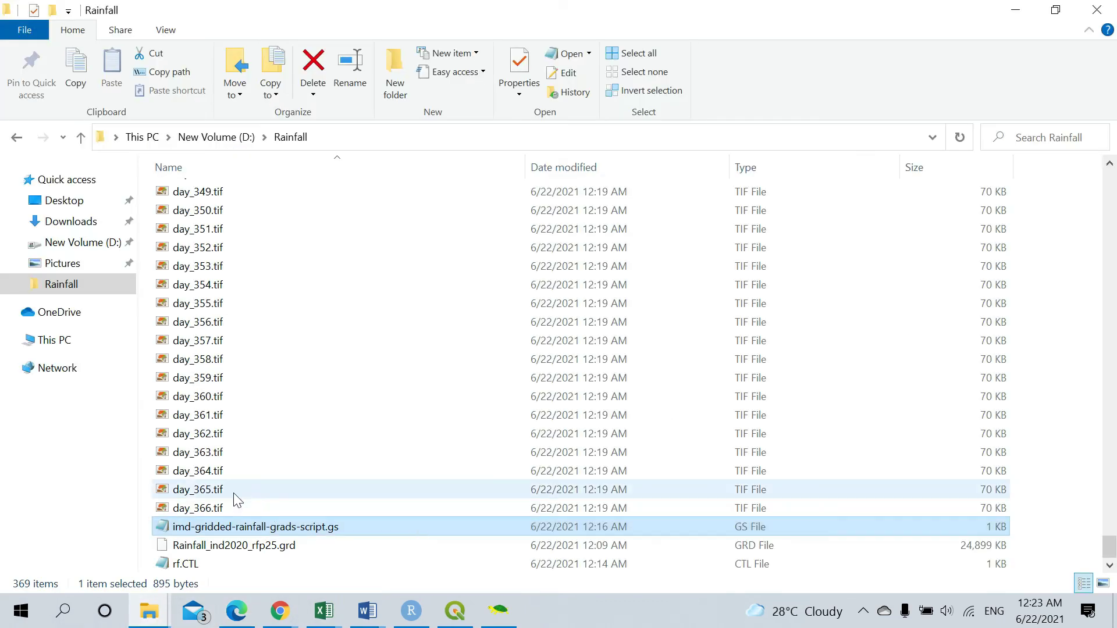
pyautogui.doubleClick(186, 563)
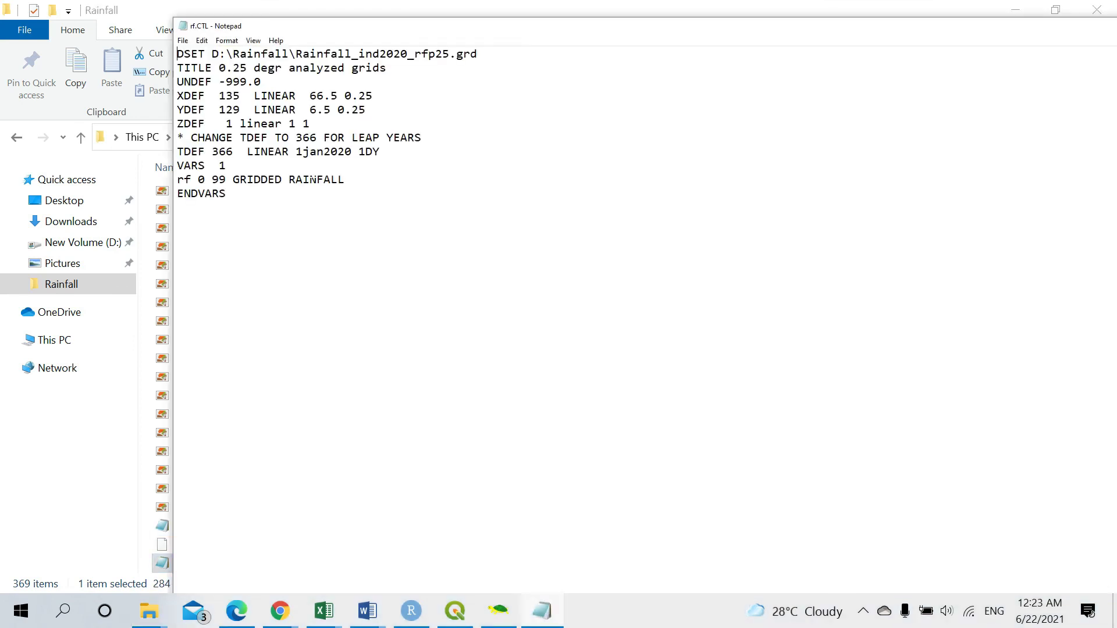
pyautogui.moveTo(1034, 29); pyautogui.dragTo(722, 30)
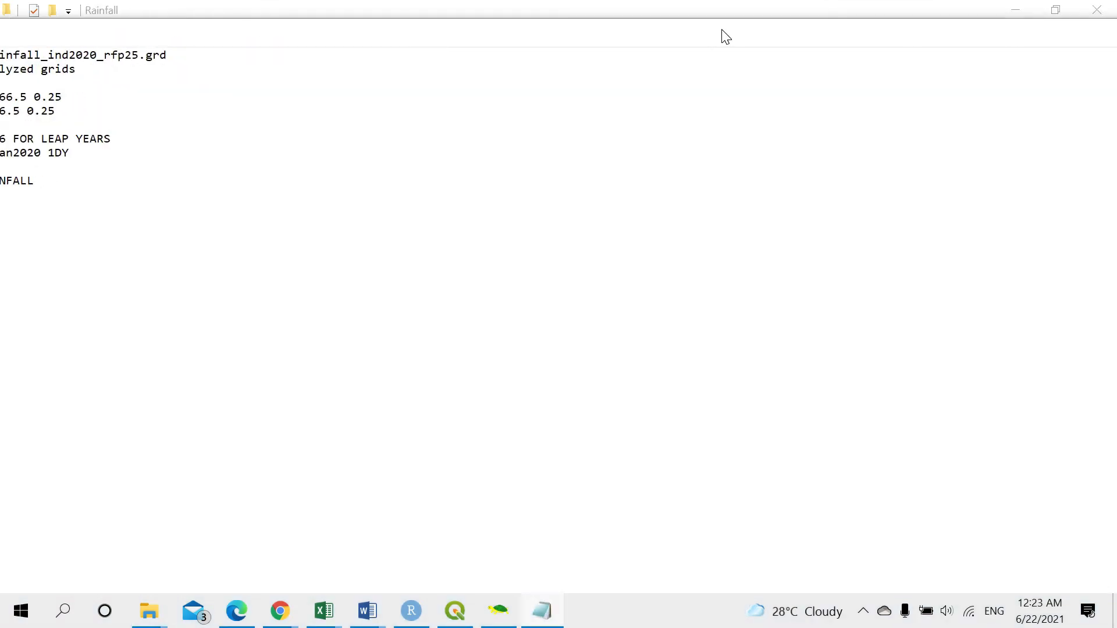
pyautogui.click(1009, 12)
pyautogui.click(1012, 11)
pyautogui.scroll(-2, 552, 343)
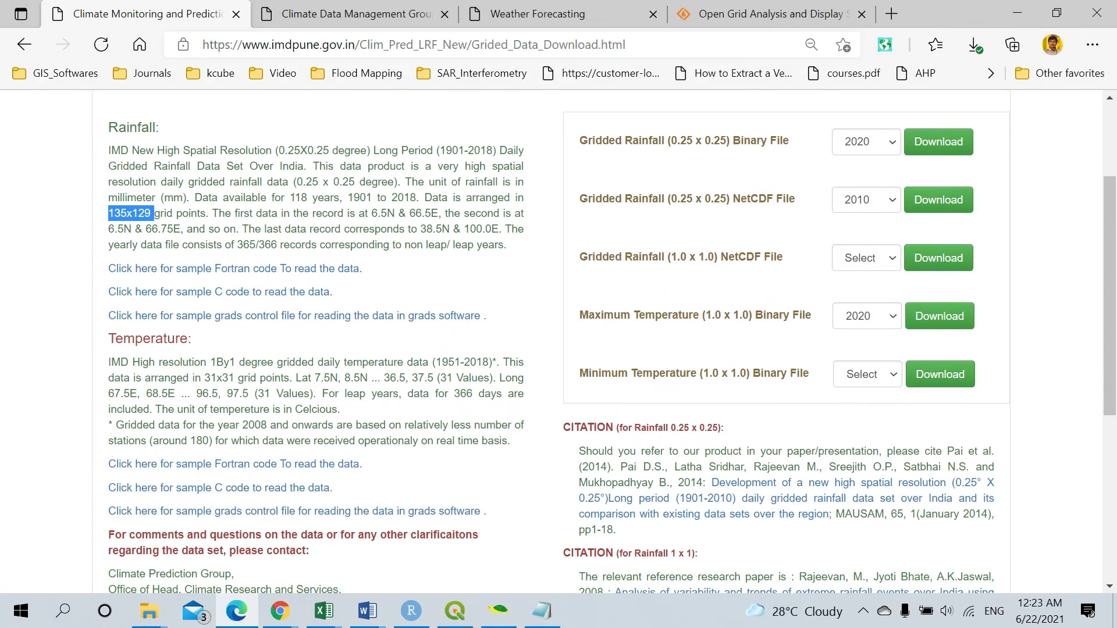
# Highlight the 31x31 grid size and the 7.5N starting latitude in the download page's Temperature description.
pyautogui.doubleClick(185, 340)
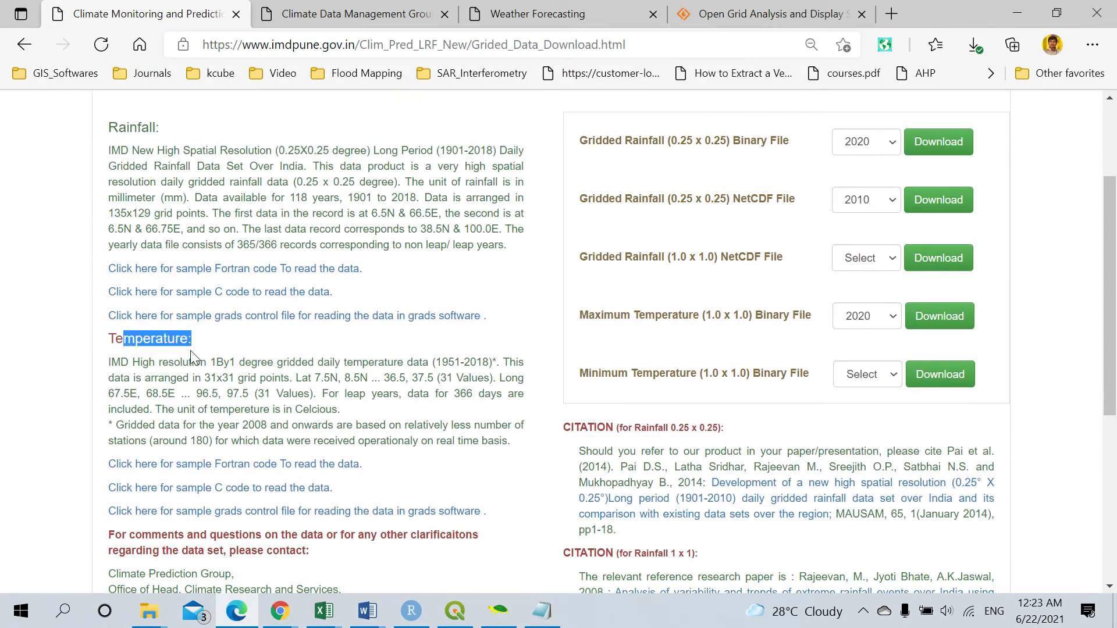
pyautogui.click(192, 349)
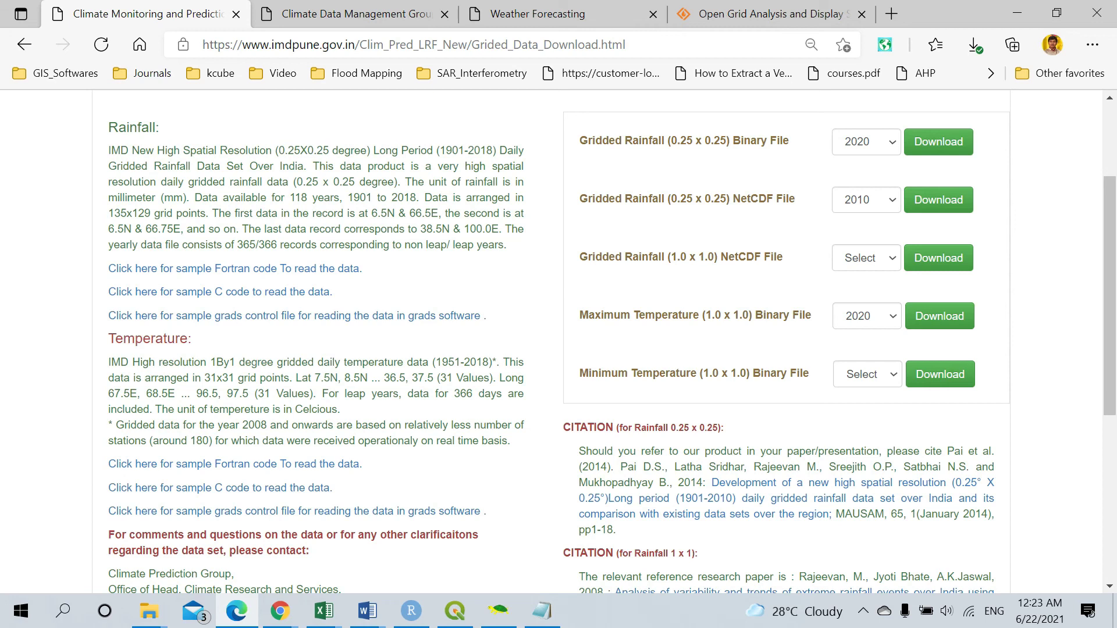
pyautogui.moveTo(204, 380); pyautogui.dragTo(233, 381)
pyautogui.click(411, 364)
pyautogui.moveTo(315, 378); pyautogui.dragTo(332, 378)
# Arrange the gridded data page in Edge and rf.CTL in Notepad side by side, each filling half the screen.
pyautogui.click(542, 611)
pyautogui.moveTo(504, 12); pyautogui.dragTo(838, 197)
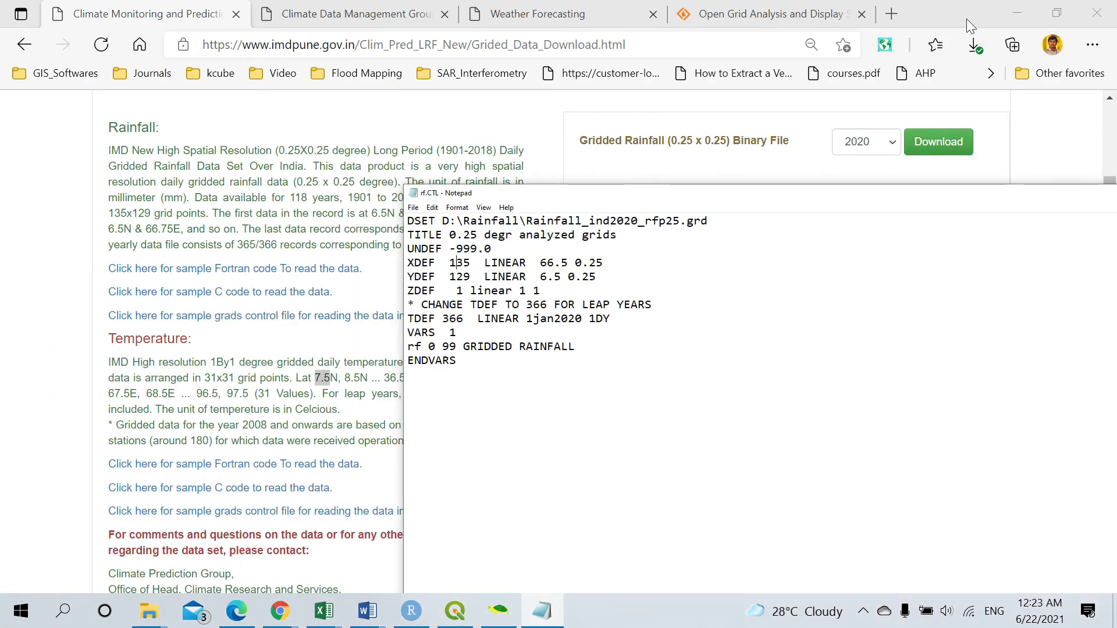
pyautogui.moveTo(935, 7); pyautogui.dragTo(0, 197)
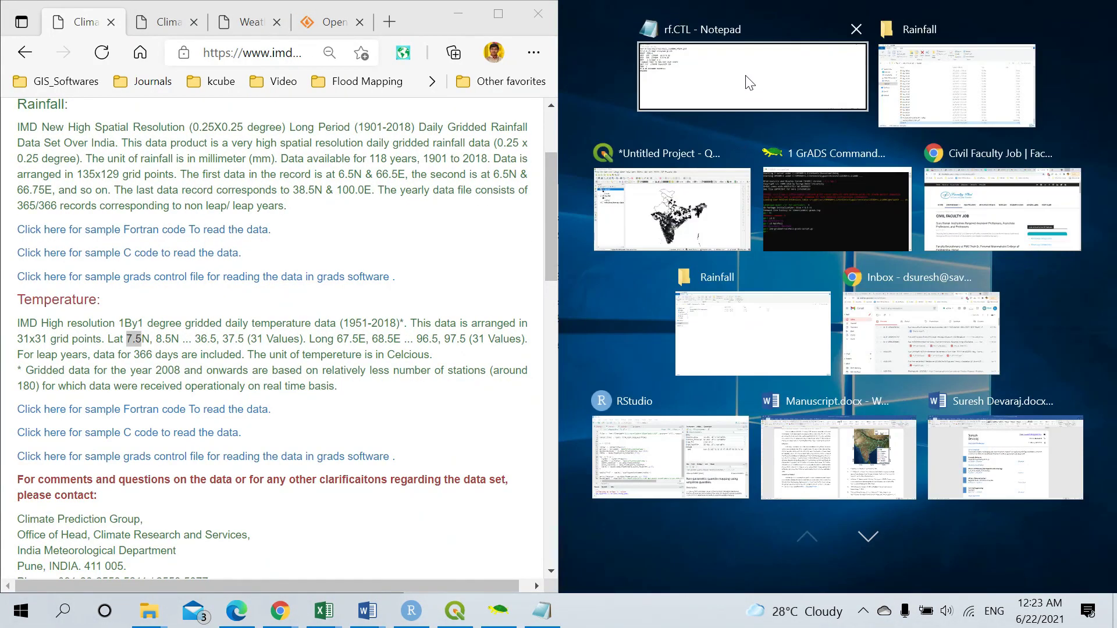
pyautogui.click(747, 77)
# Set the XDEF and YDEF grid counts in rf.CTL to 31 and the TITLE resolution to 1 degr.
pyautogui.moveTo(656, 120); pyautogui.dragTo(633, 122)
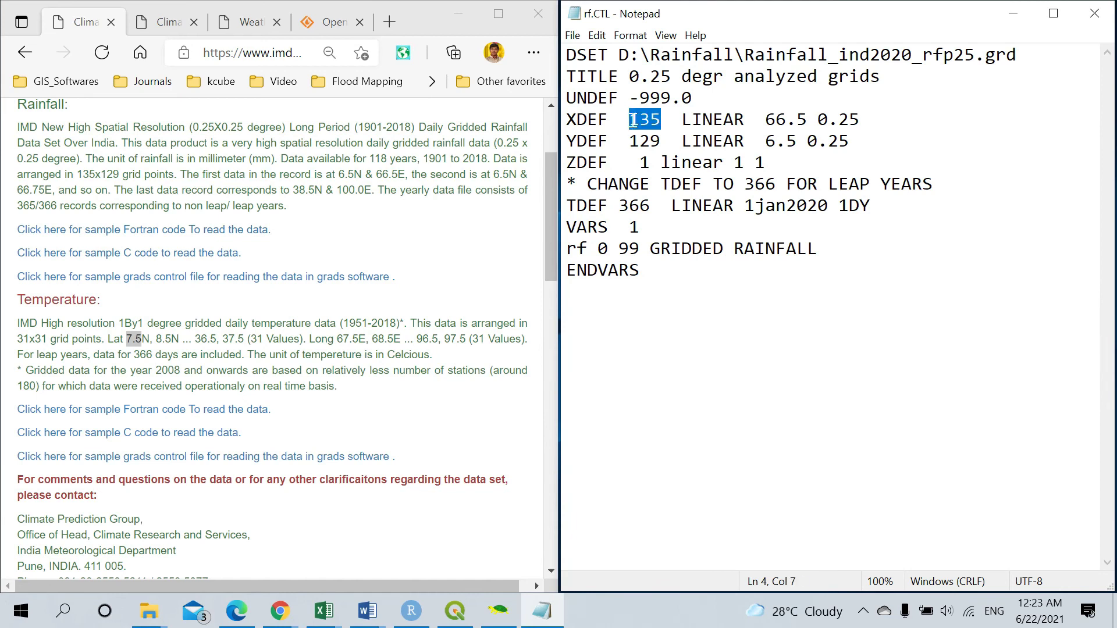
pyautogui.write('31')
pyautogui.moveTo(661, 142); pyautogui.dragTo(631, 141)
pyautogui.write('31')
pyautogui.moveTo(671, 76); pyautogui.dragTo(629, 78)
pyautogui.write('1')
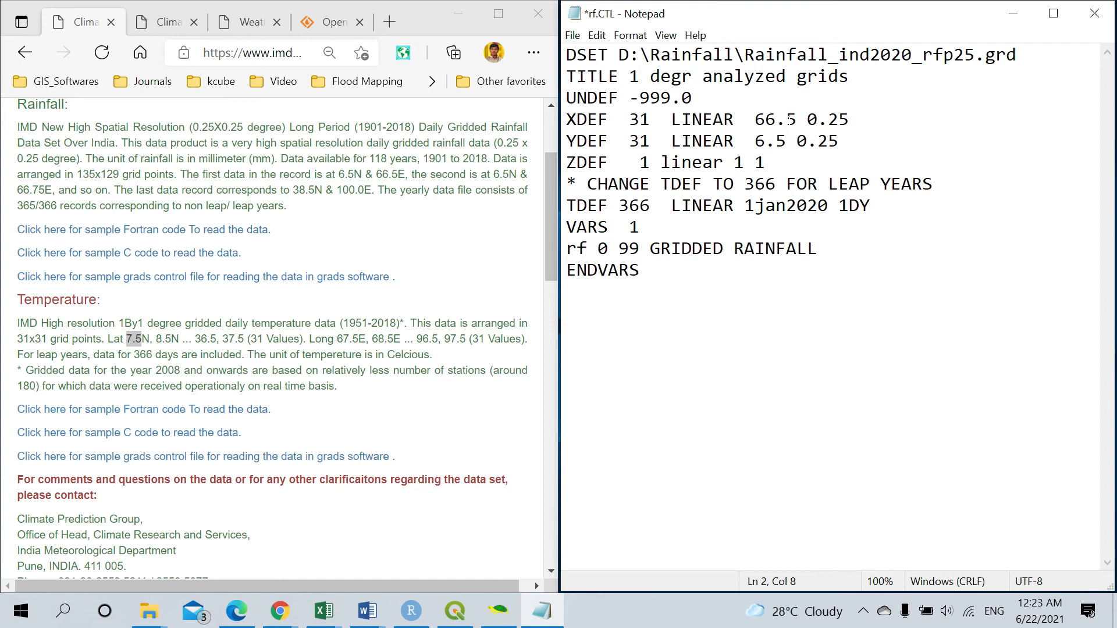
# Set the XDEF starting longitude to 67.5 and the YDEF starting latitude to 7.5.
pyautogui.click(777, 120)
pyautogui.press('BackSpace')
pyautogui.write('7')
pyautogui.press('Down')
pyautogui.press('Left')
pyautogui.press('BackSpace')
pyautogui.write('7')
# Set the grid spacing on both the XDEF and YDEF lines to 1 degree.
pyautogui.moveTo(849, 119); pyautogui.dragTo(811, 118)
pyautogui.write('1')
pyautogui.press('Down')
pyautogui.press('End')
pyautogui.hotkey('shift', 'Left')
pyautogui.hotkey('shift', 'Left')
pyautogui.hotkey('shift', 'Left')
pyautogui.hotkey('shift', 'Left')
pyautogui.write('1')
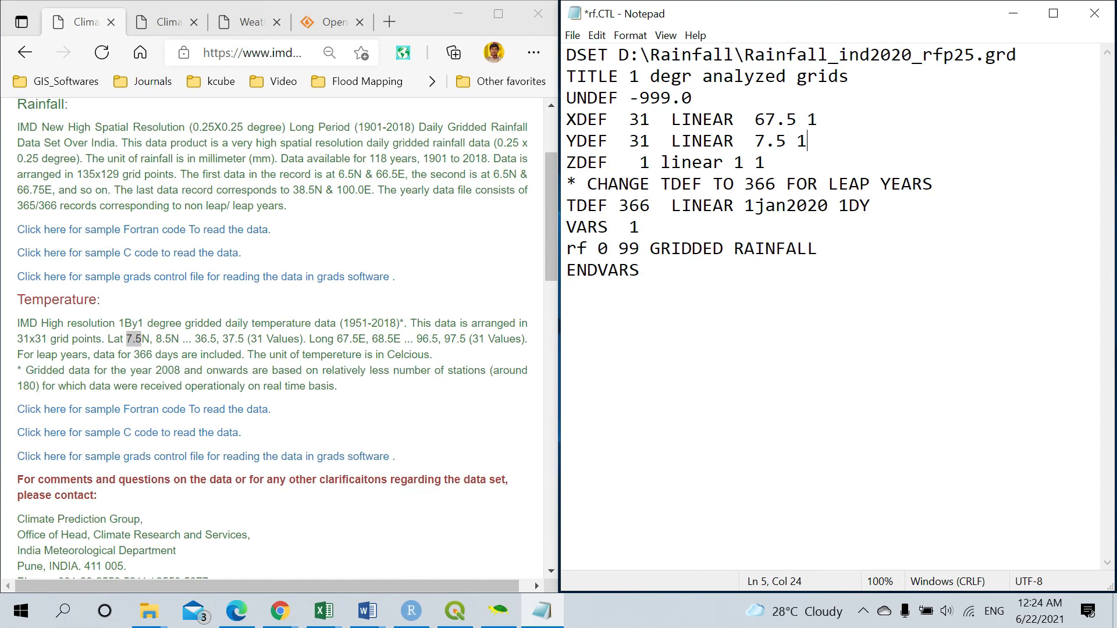
pyautogui.click(577, 34)
pyautogui.press('Escape')
pyautogui.click(861, 386)
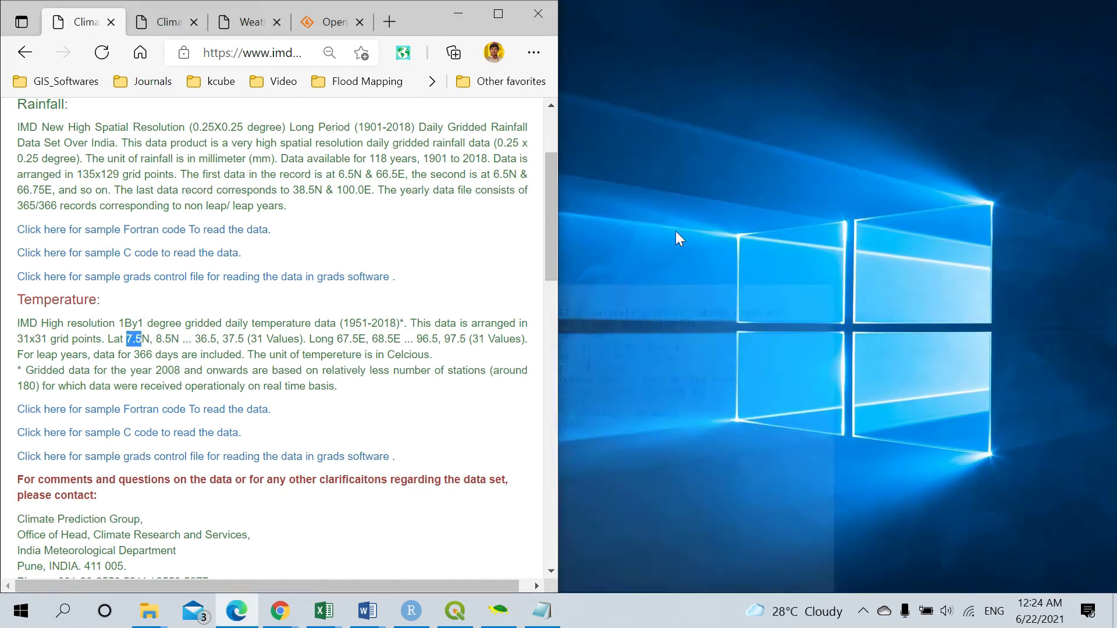
# Open imd-gridded-rainfall-grads-script.gs from the Rainfall folder to examine its commands, and close it without changes.
pyautogui.click(1022, 25)
pyautogui.moveTo(155, 611)
pyautogui.click(344, 494)
pyautogui.rightClick(269, 527)
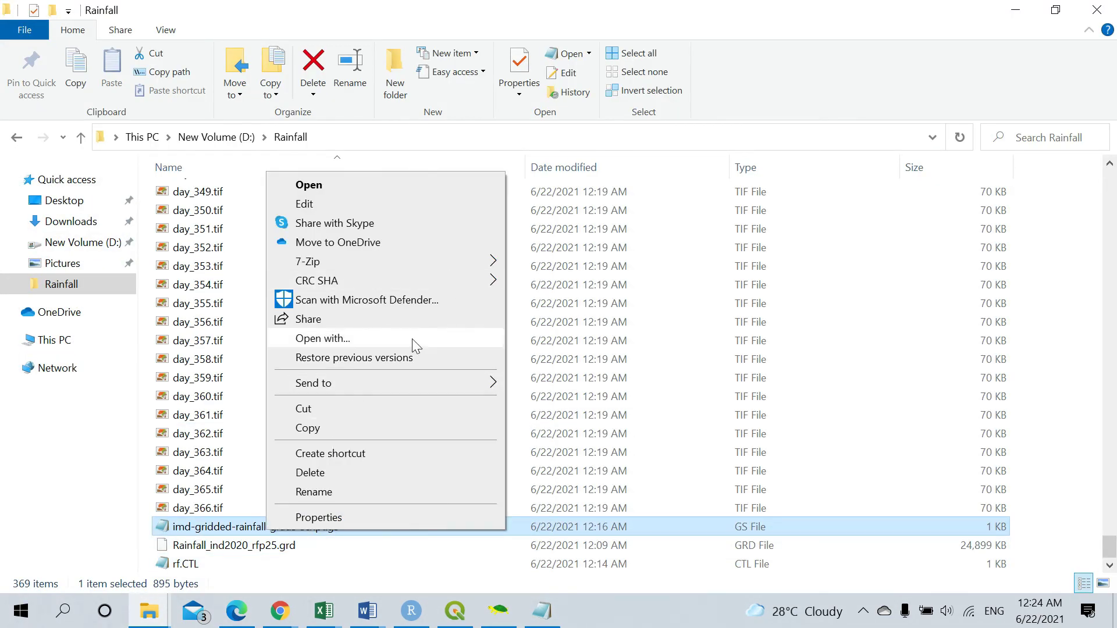
pyautogui.click(366, 194)
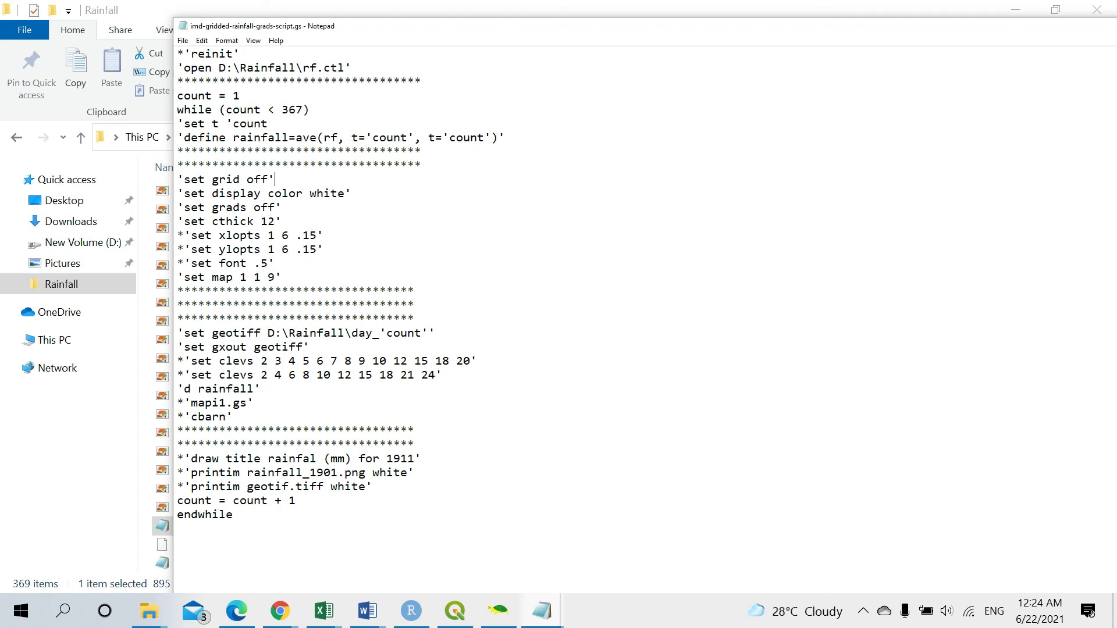
pyautogui.moveTo(1088, 24); pyautogui.dragTo(930, 13)
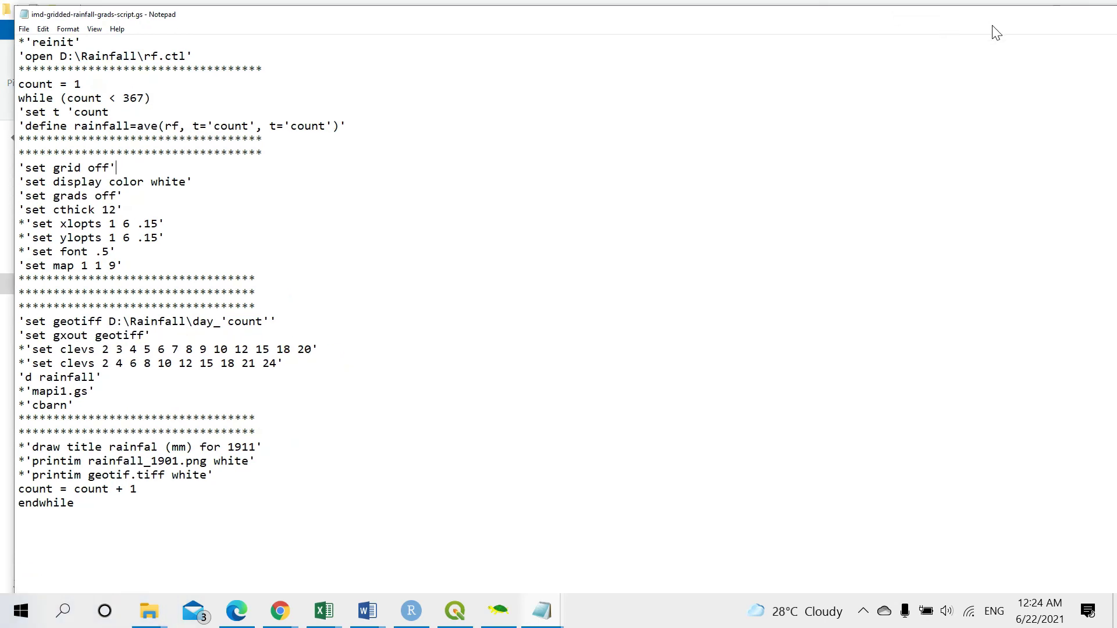
pyautogui.doubleClick(963, 17)
pyautogui.click(1097, 8)
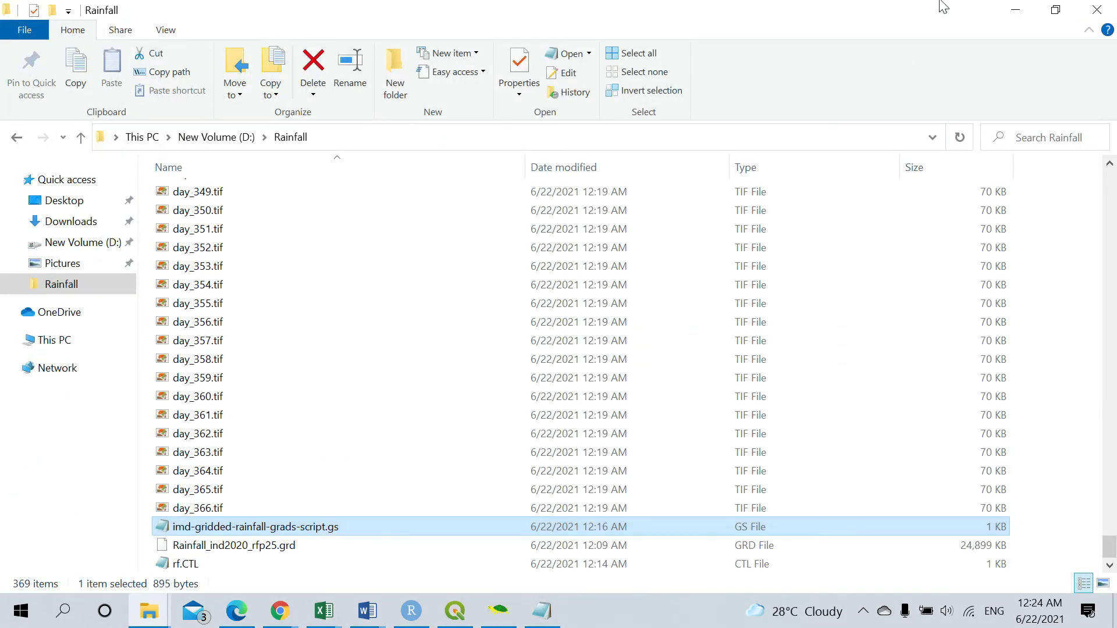
# Save the edited control file in the Rainfall folder as rf_1_deg.CTL and close it.
pyautogui.click(542, 611)
pyautogui.click(581, 36)
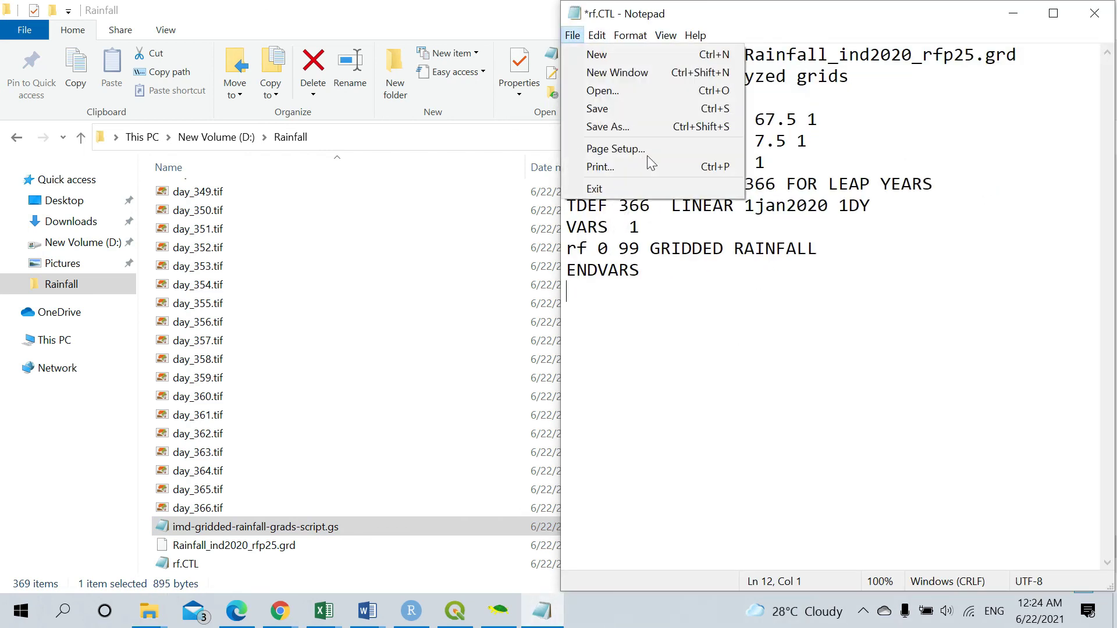
pyautogui.click(649, 132)
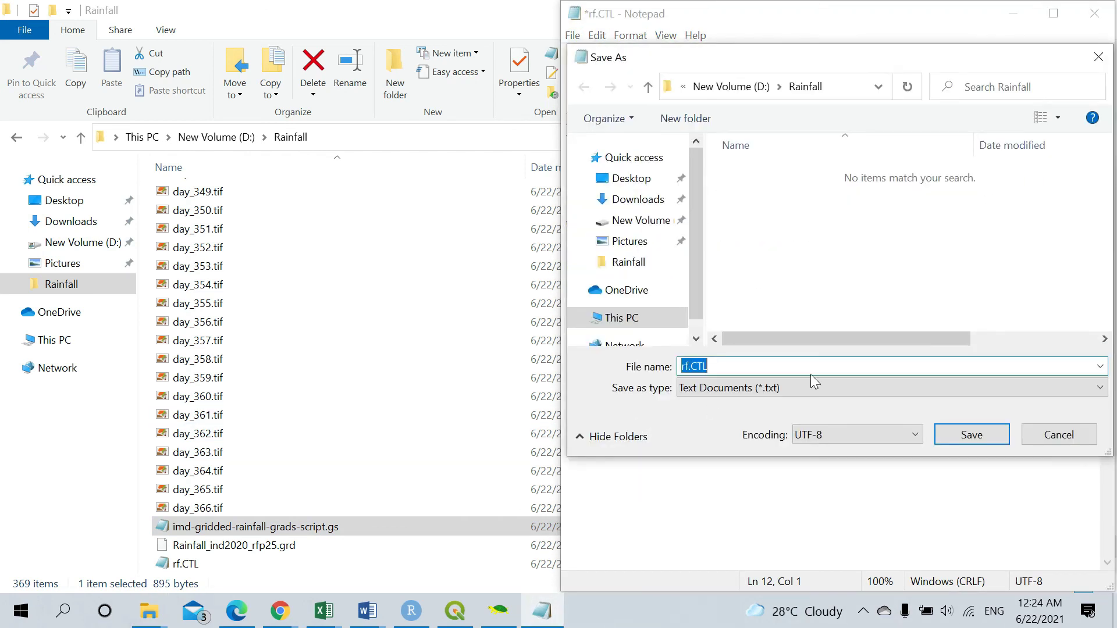
pyautogui.click(692, 367)
pyautogui.write('_temp')
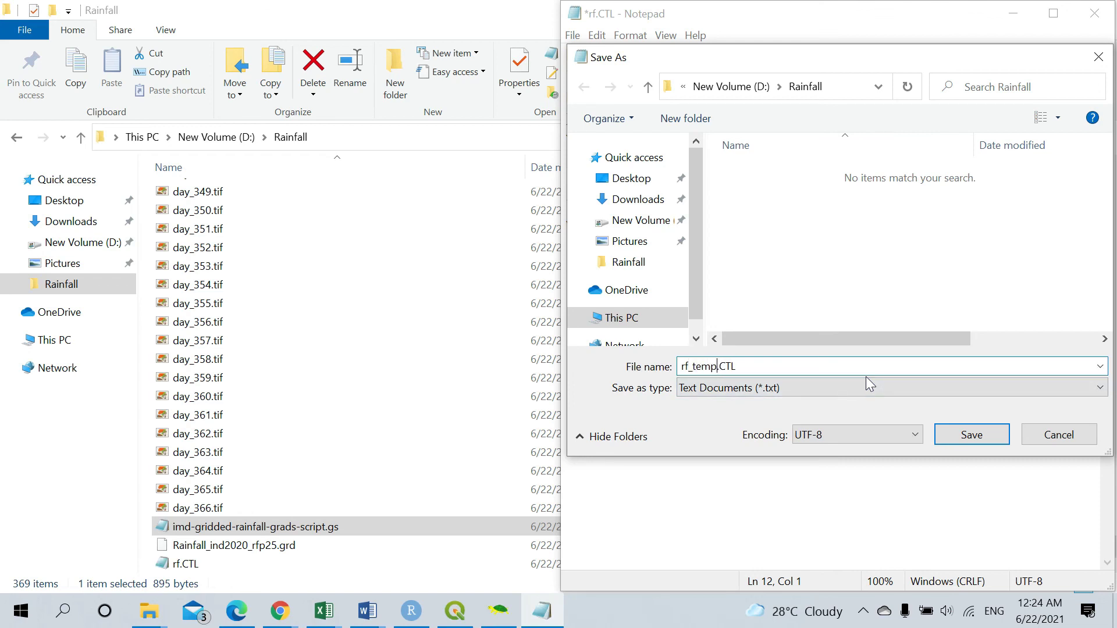
pyautogui.press('BackSpace')
pyautogui.press('BackSpace')
pyautogui.press('BackSpace')
pyautogui.press('BackSpace')
pyautogui.write('1_deg')
pyautogui.click(982, 438)
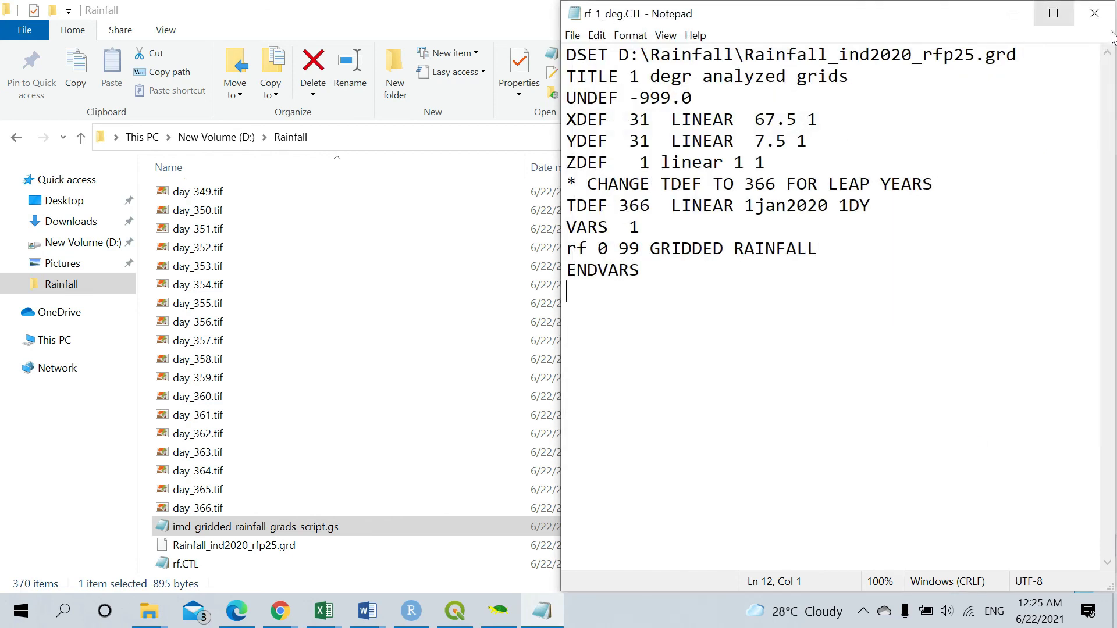
pyautogui.click(1095, 12)
# Look through the control files and daily TIFFs in the Rainfall folder and switch to the QGIS project.
pyautogui.scroll(-1, 279, 550)
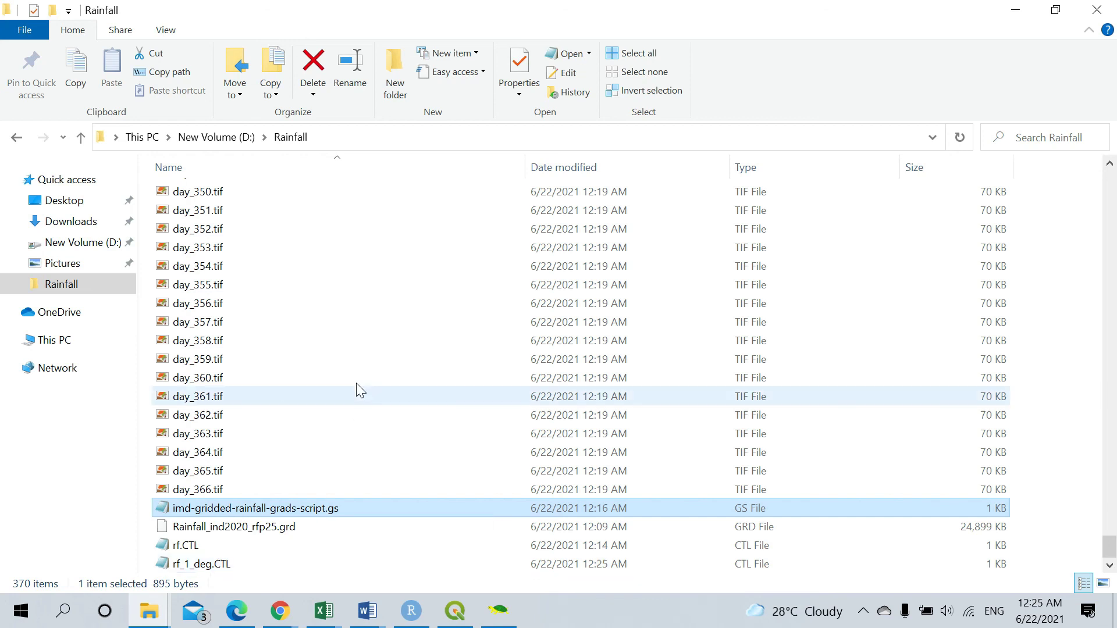
pyautogui.scroll(2, 400, 497)
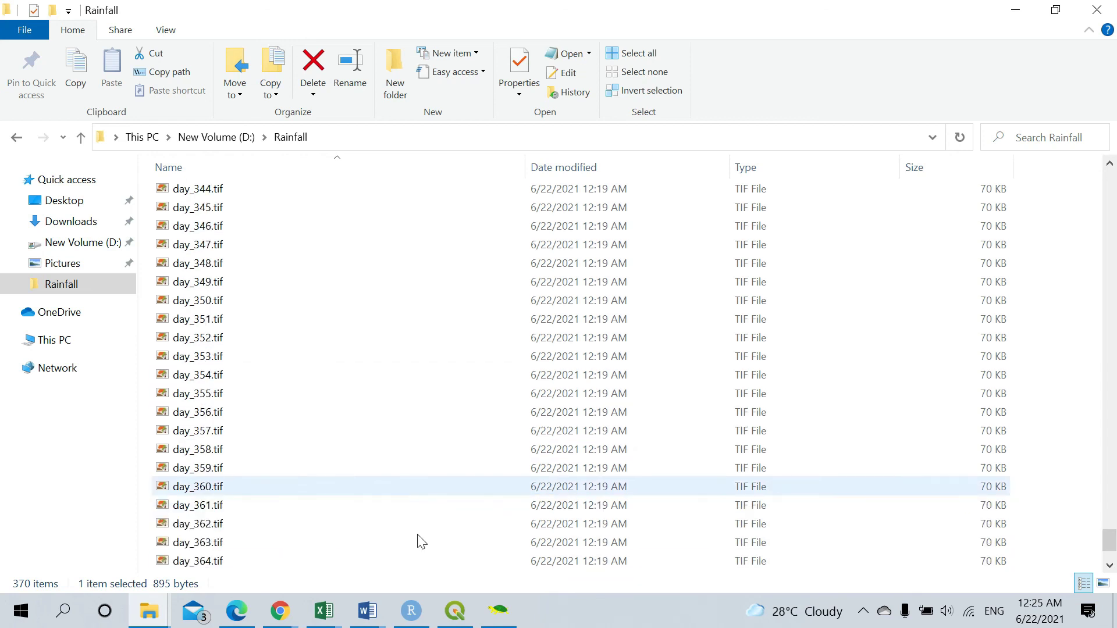
pyautogui.click(455, 611)
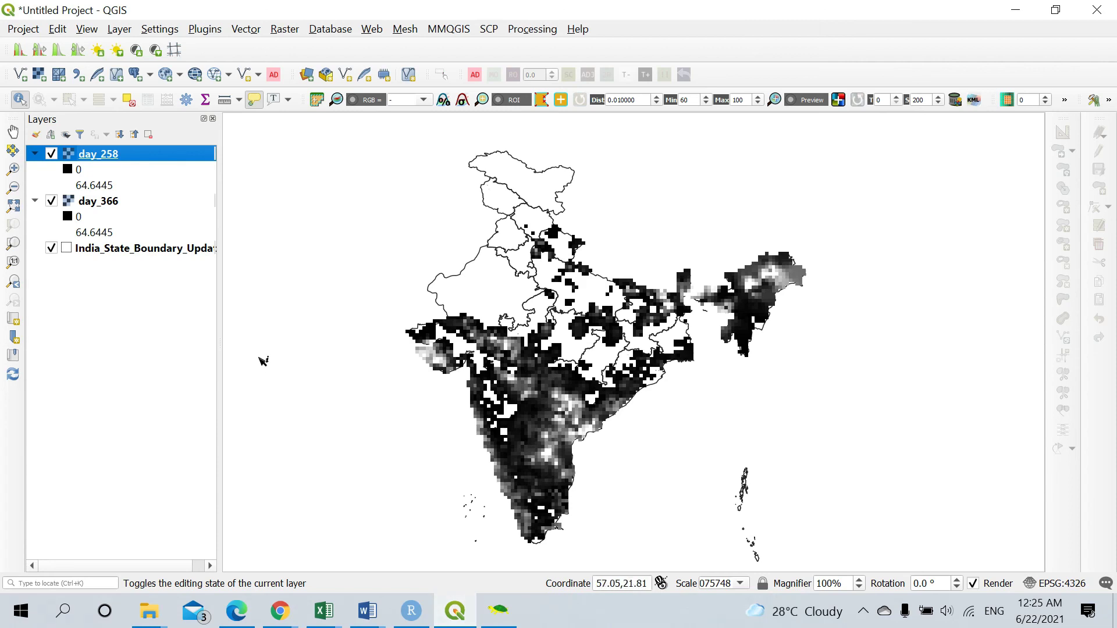